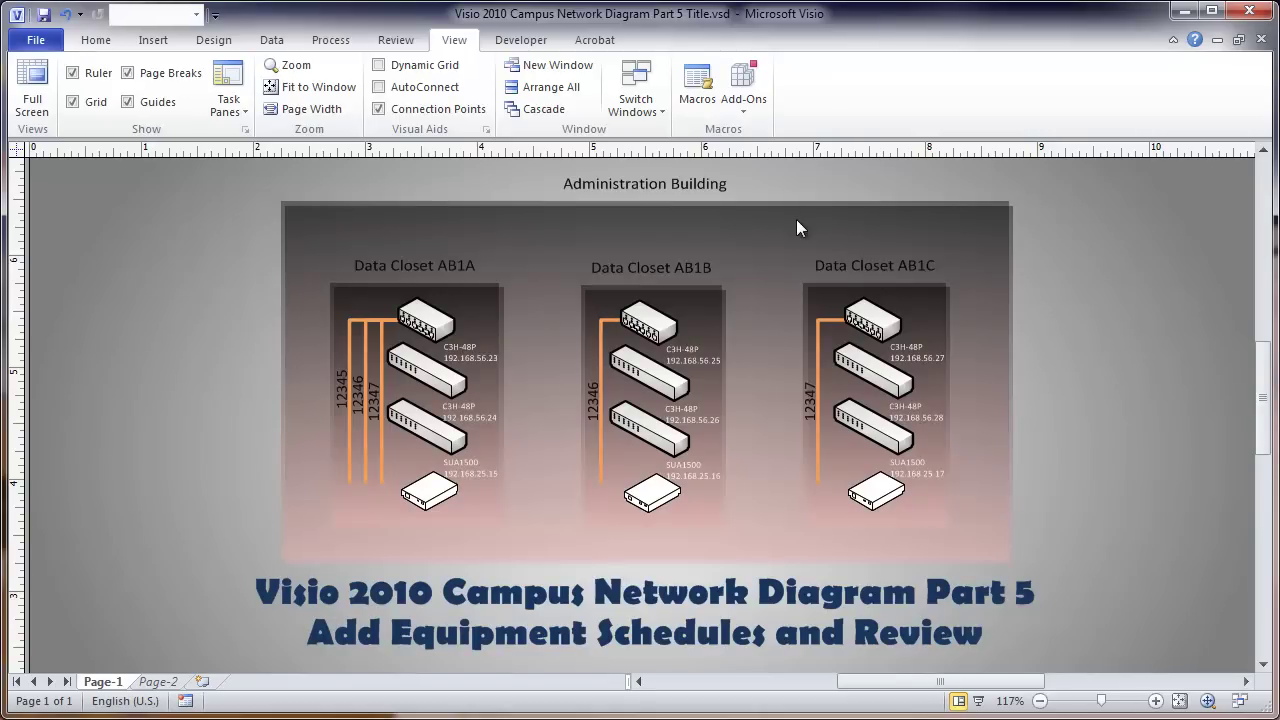
# - Switch to the drawing Visio 2010 Campus Network Diagram Part 5 before clip 1.vsd and open its Old Main Hall page
pyautogui.click(657, 112)
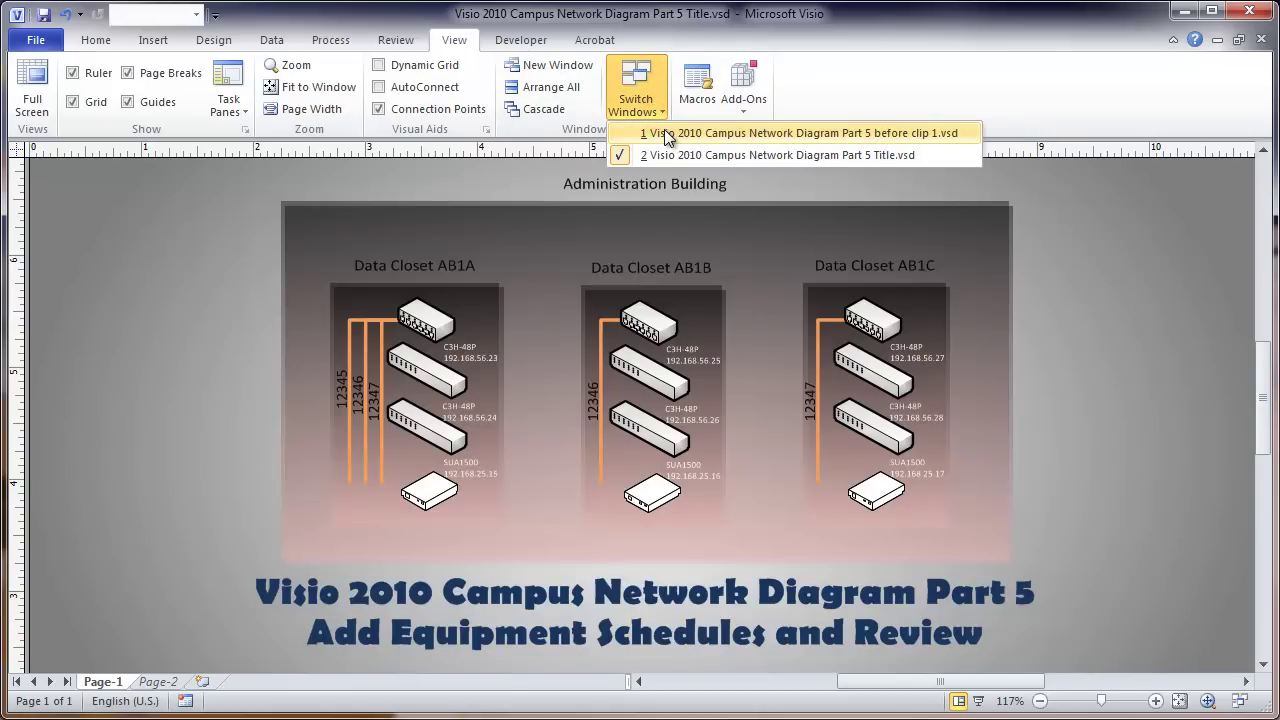
pyautogui.click(664, 132)
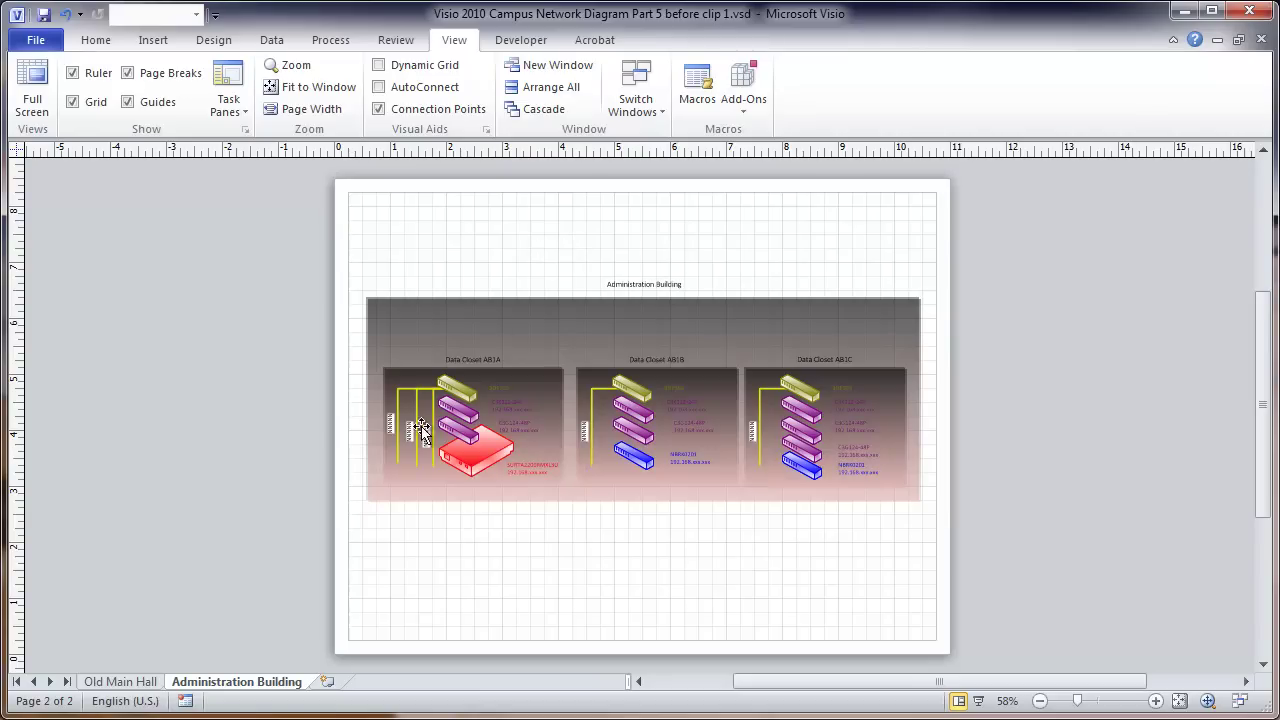
pyautogui.click(398, 398)
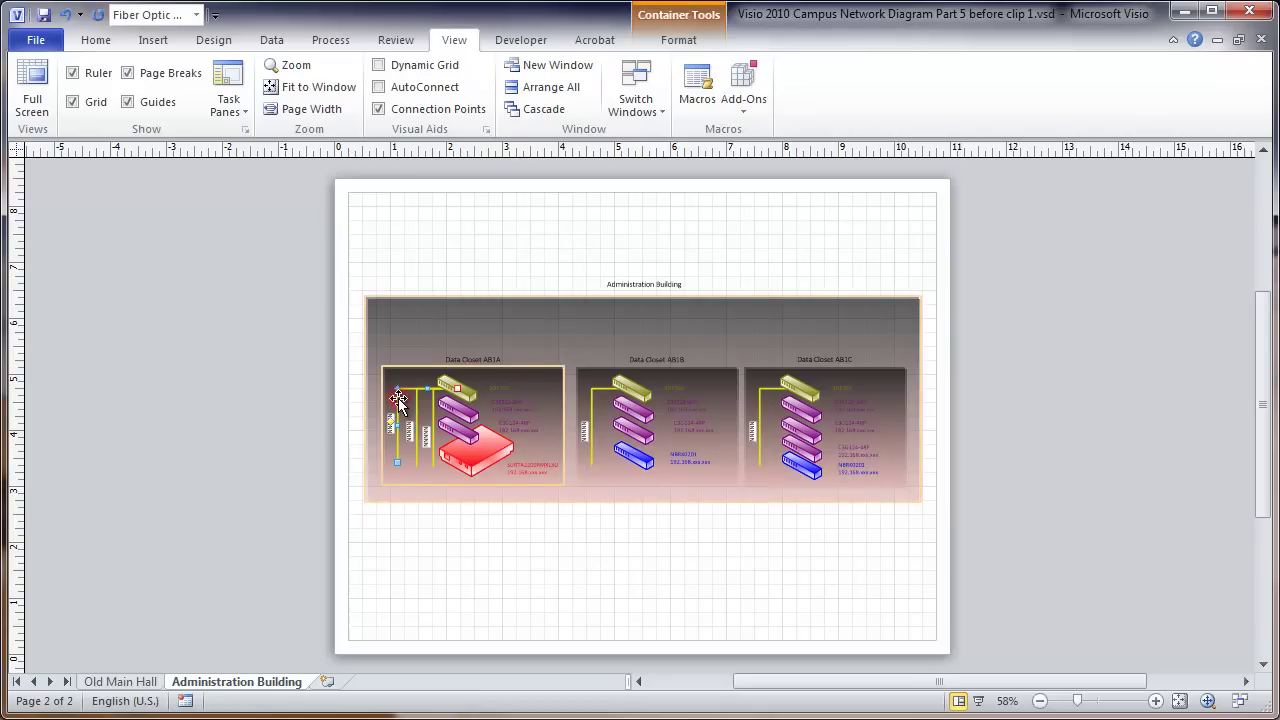
pyautogui.click(145, 683)
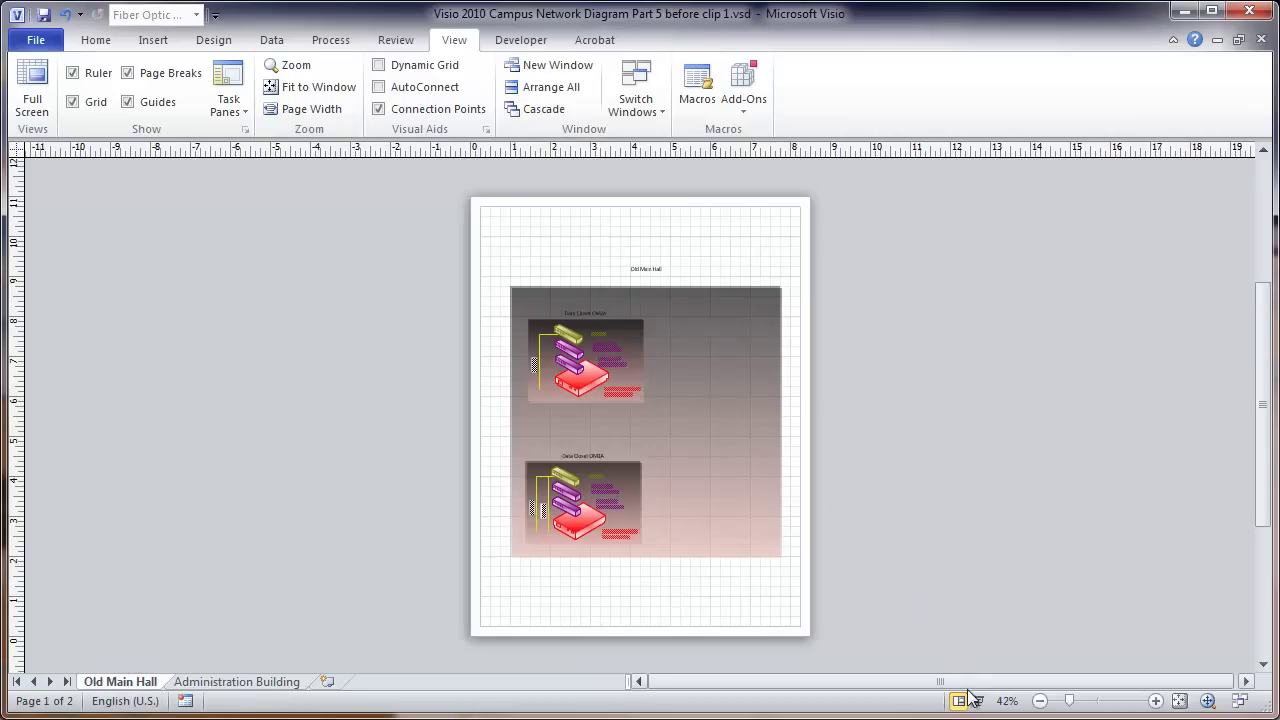
pyautogui.click(1156, 701)
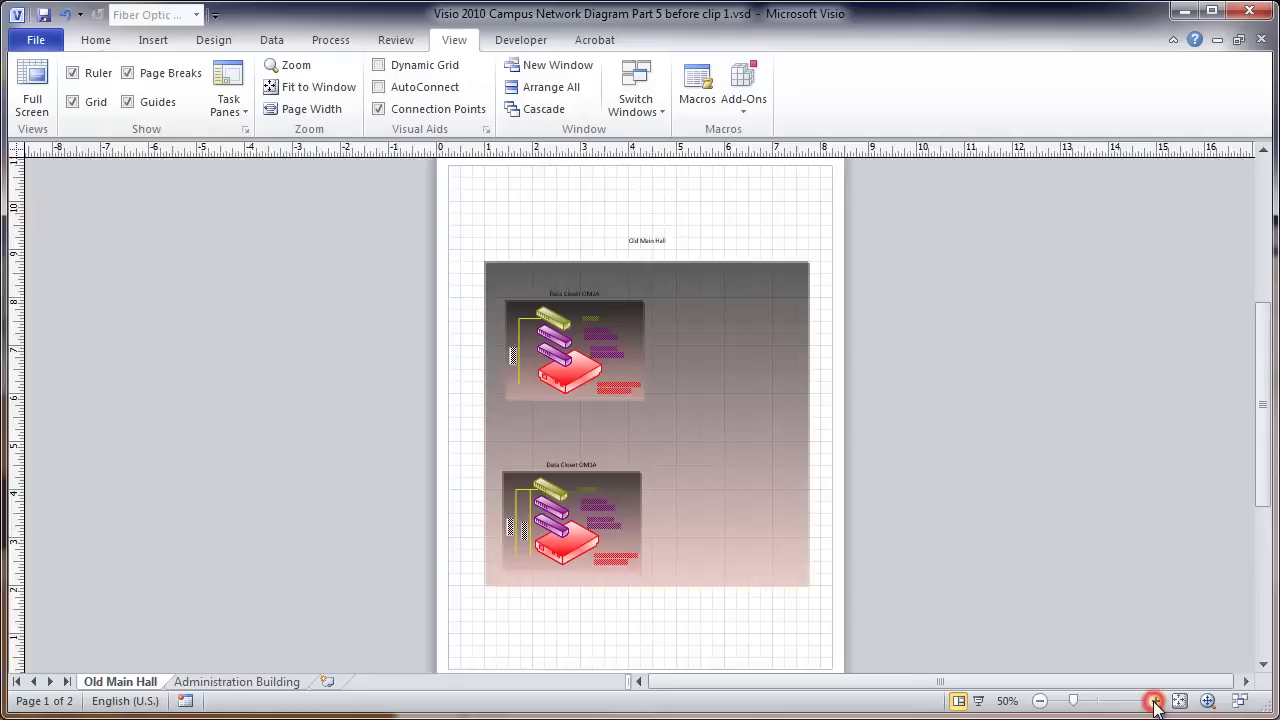
pyautogui.click(1156, 701)
pyautogui.click(1156, 701)
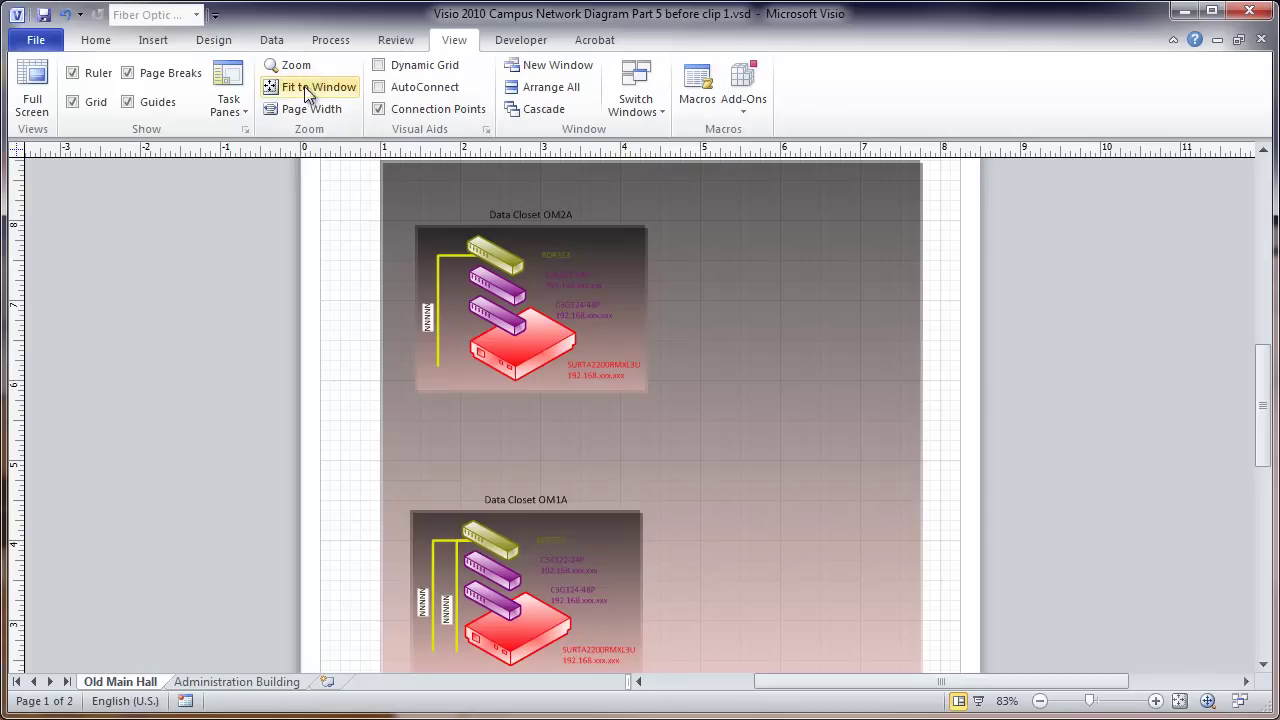
# - Display the shape data of the fiber cable in Data Closet OM2A
pyautogui.click(250, 108)
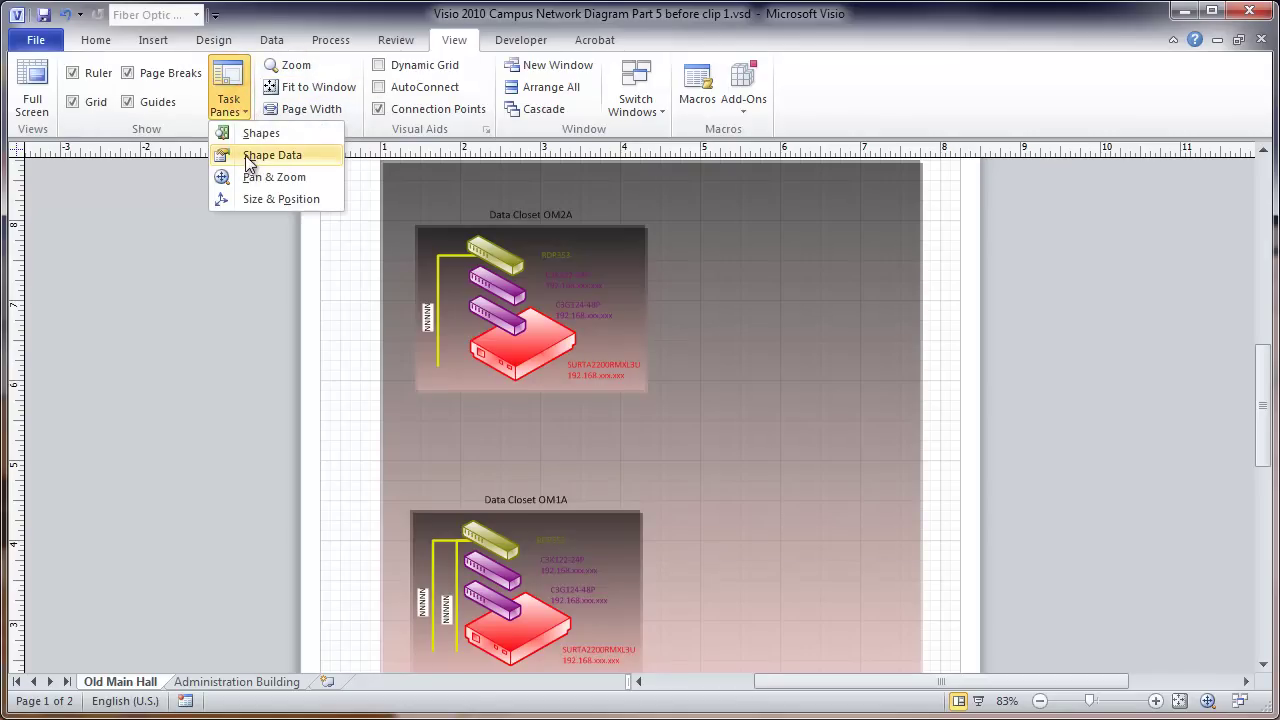
pyautogui.click(251, 154)
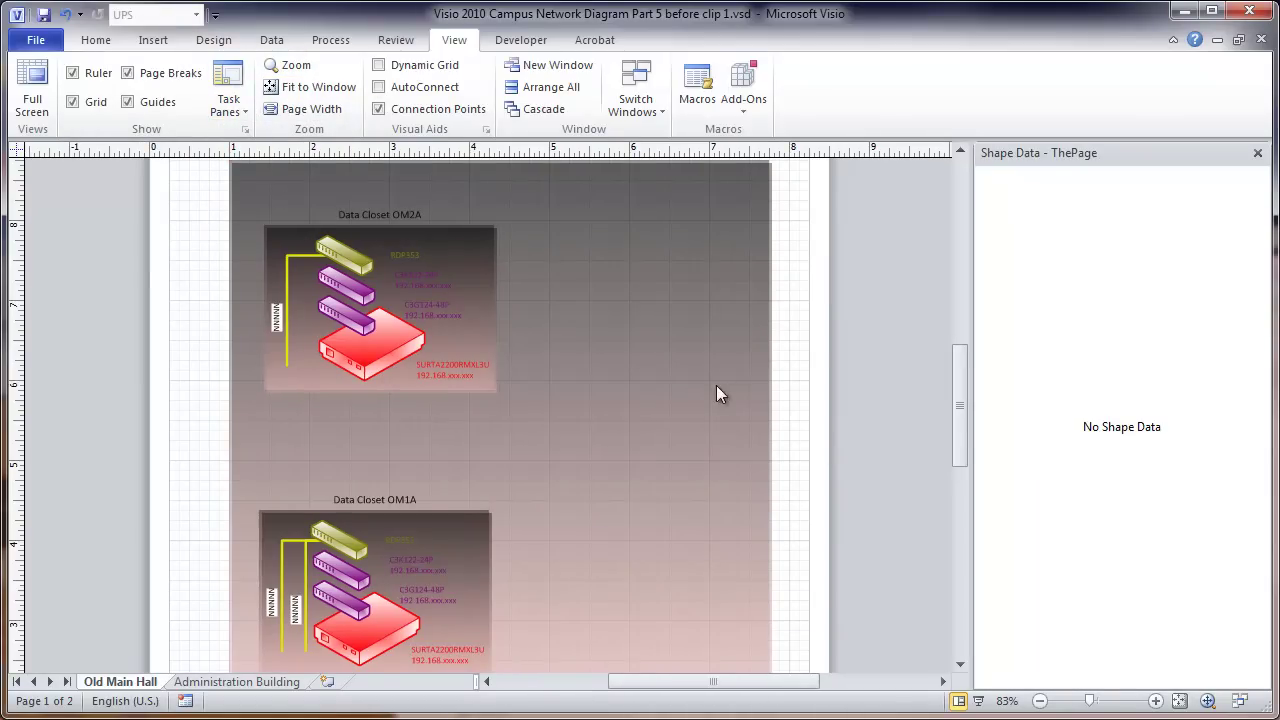
pyautogui.click(284, 291)
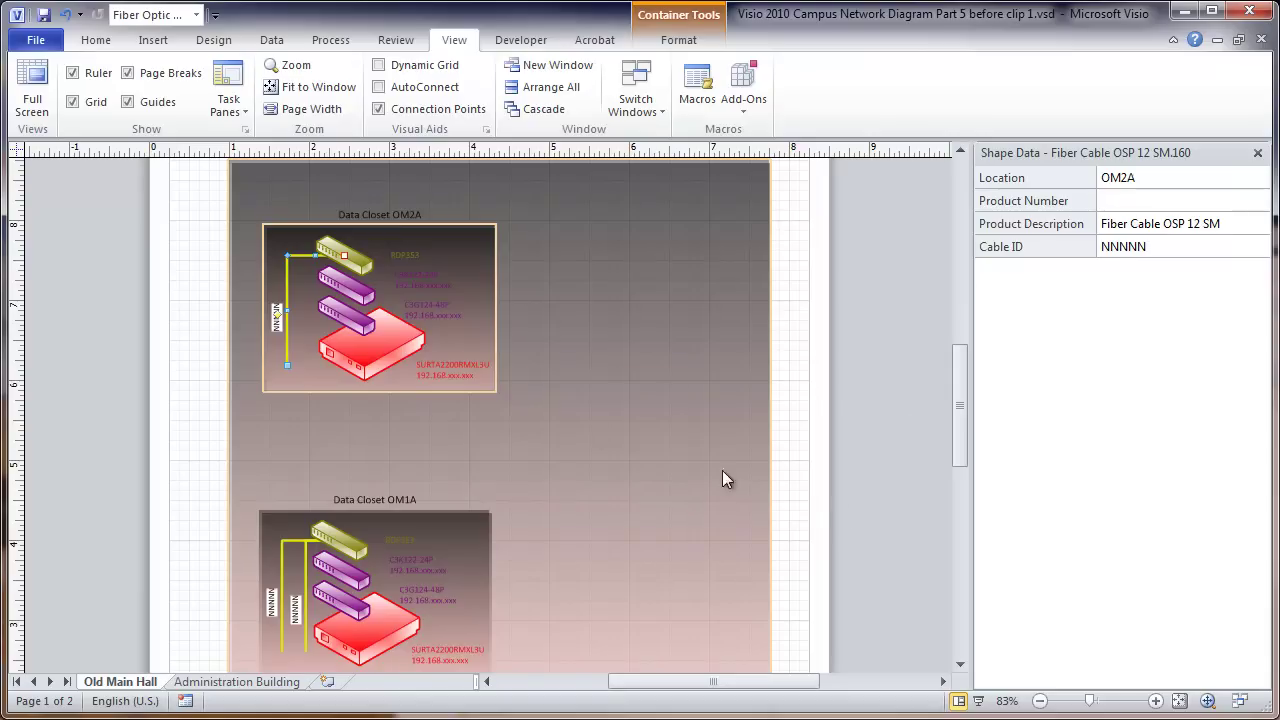
# - Set the Cable ID of the outer fiber cable in Data Closet OM1A to 10001
pyautogui.click(958, 390)
pyautogui.moveTo(958, 390); pyautogui.dragTo(958, 400)
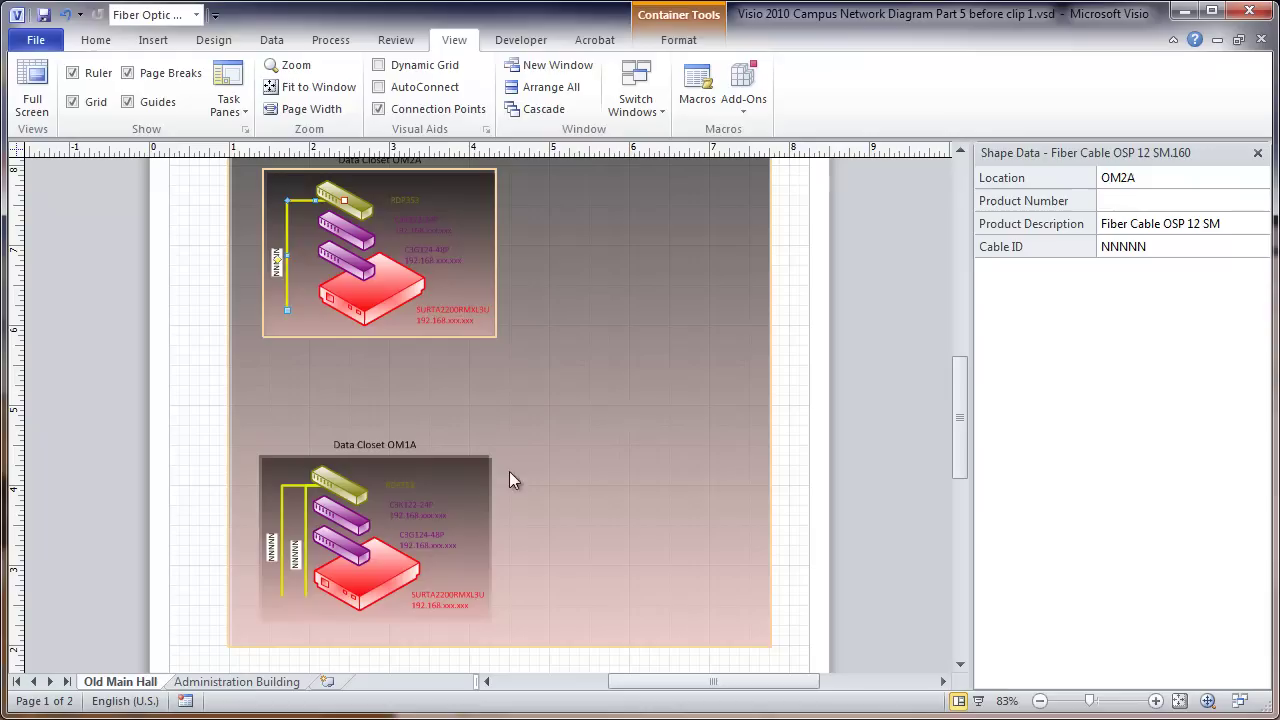
pyautogui.click(283, 510)
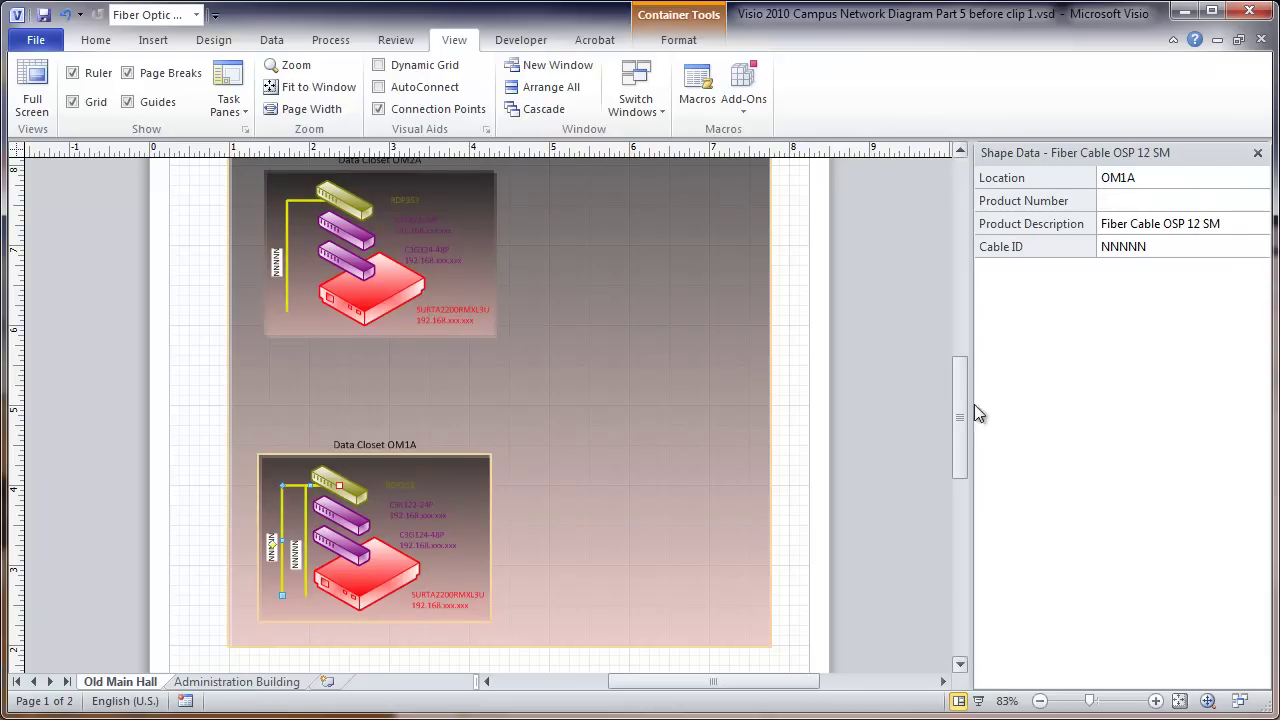
pyautogui.click(1110, 246)
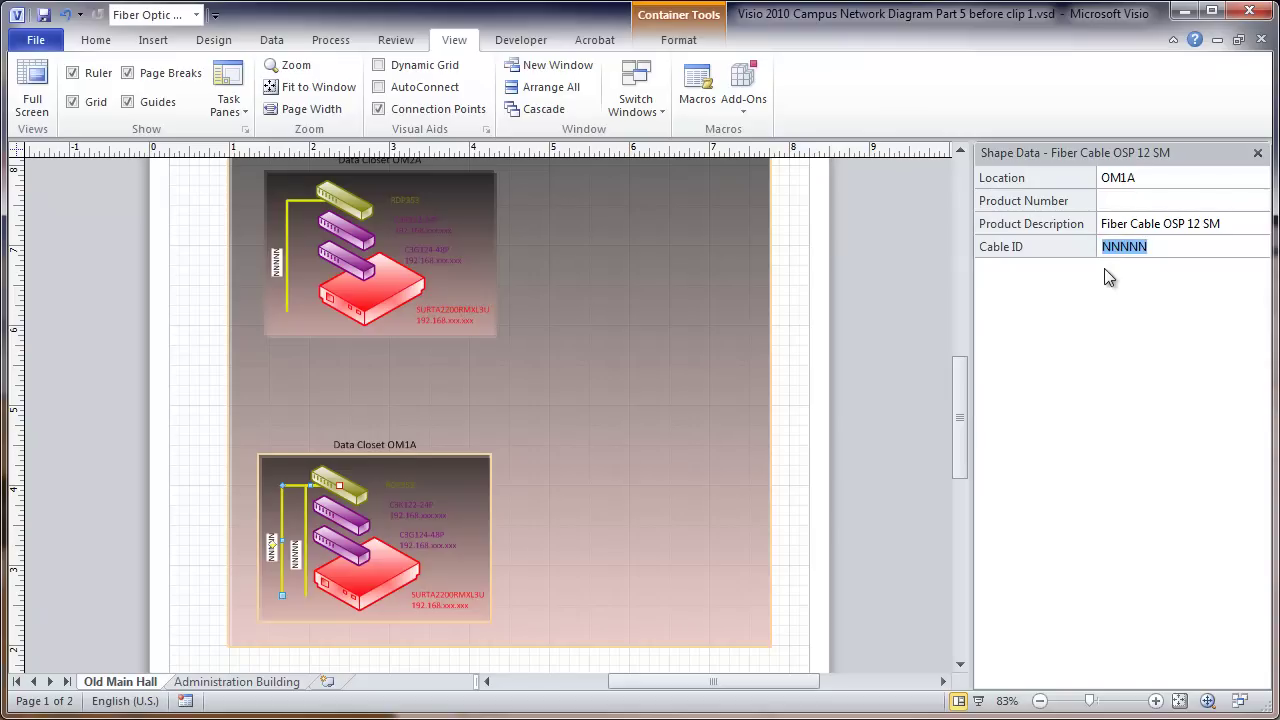
pyautogui.write('10001')
pyautogui.press('Return')
pyautogui.click(203, 473)
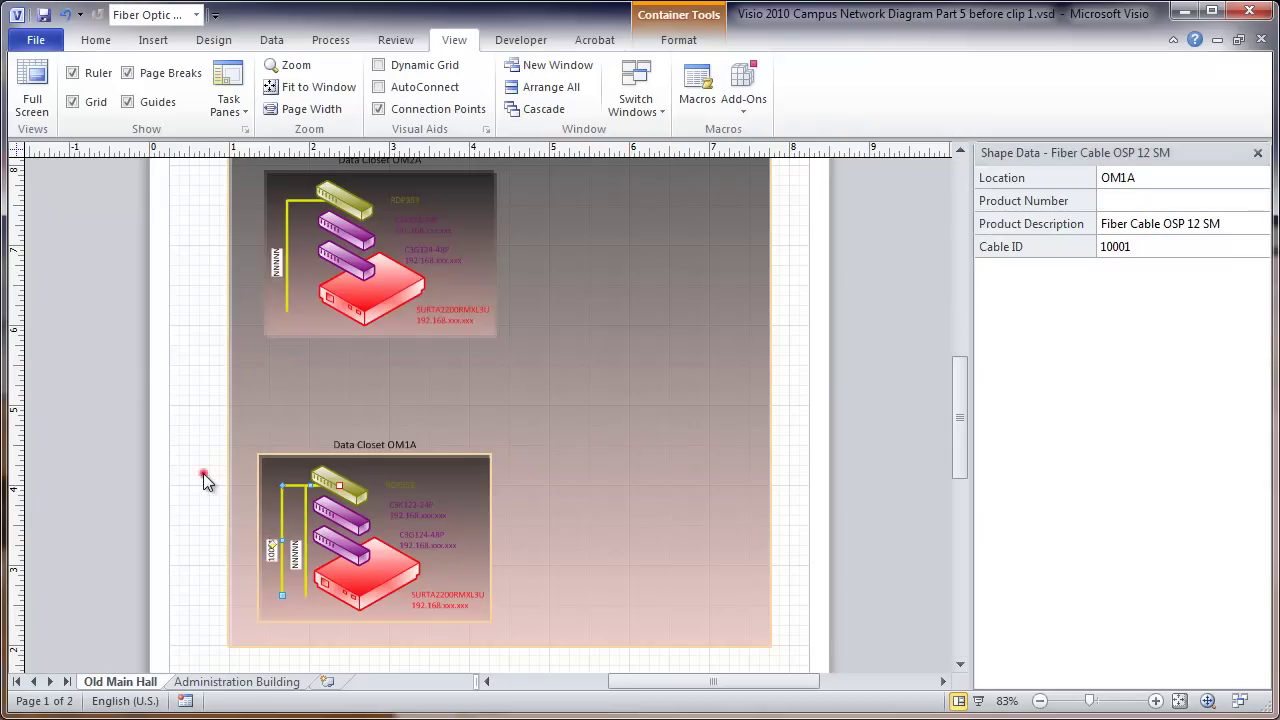
# - Set the Cable ID of the inner fiber cable in Data Closet OM1A to 10002
pyautogui.click(305, 516)
pyautogui.click(1104, 246)
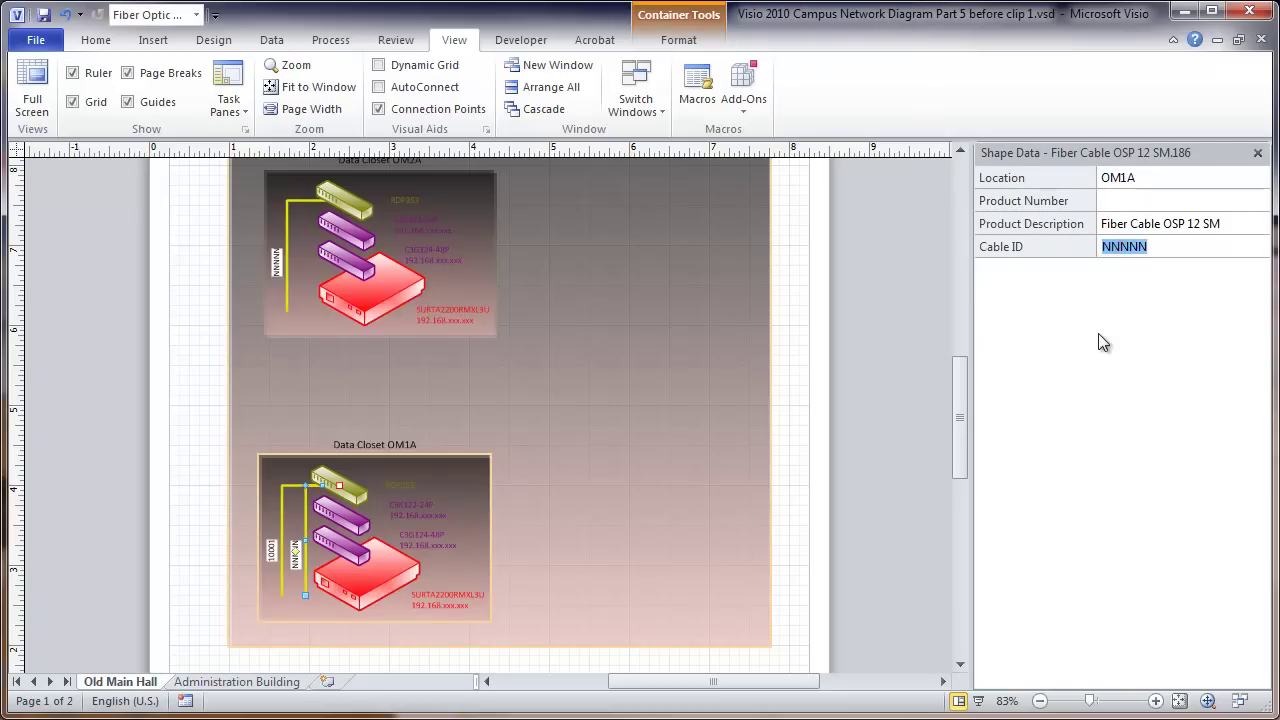
pyautogui.write('10002')
pyautogui.press('Return')
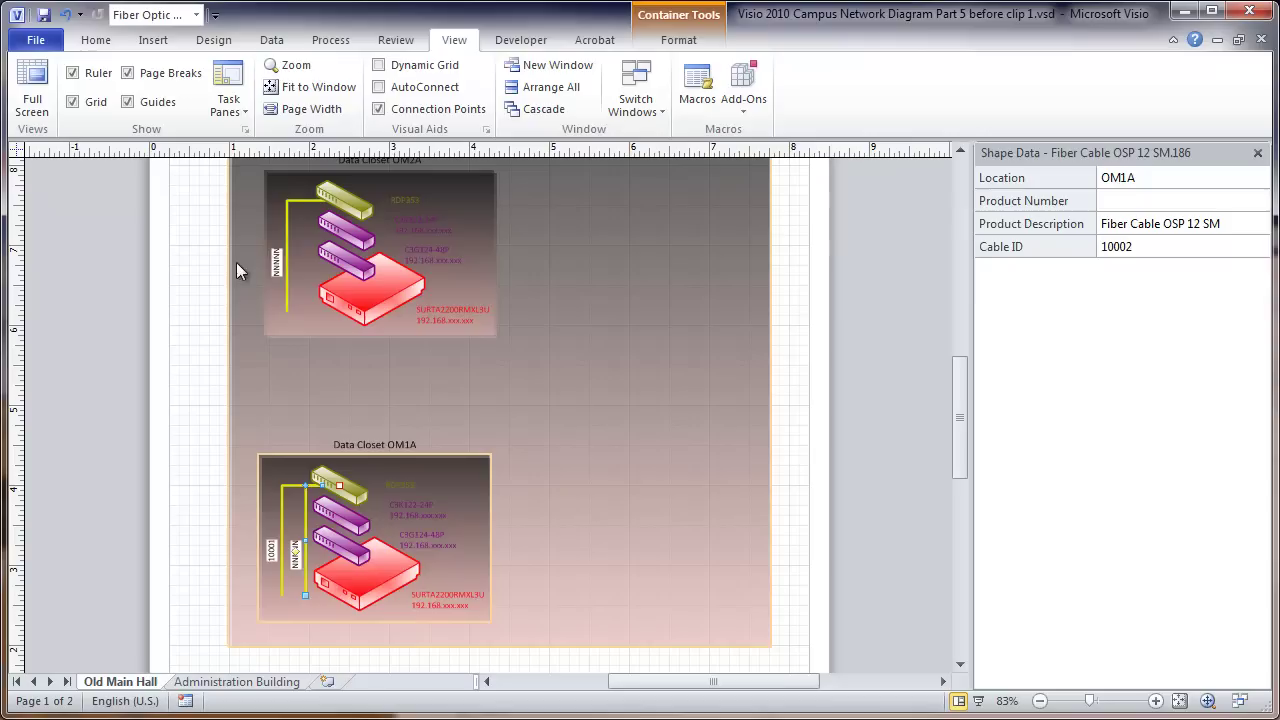
# - Set the Cable ID of the fiber cable in Data Closet OM2A to 10002 and deselect it
pyautogui.click(288, 240)
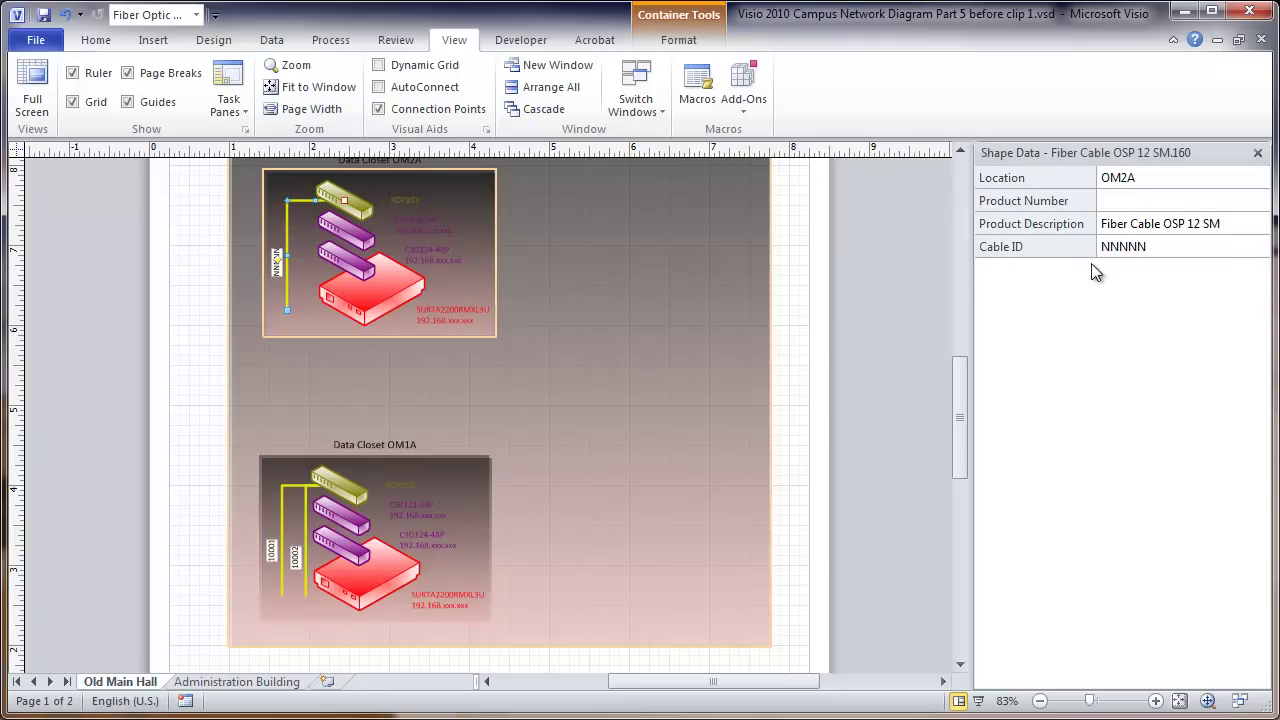
pyautogui.click(1128, 250)
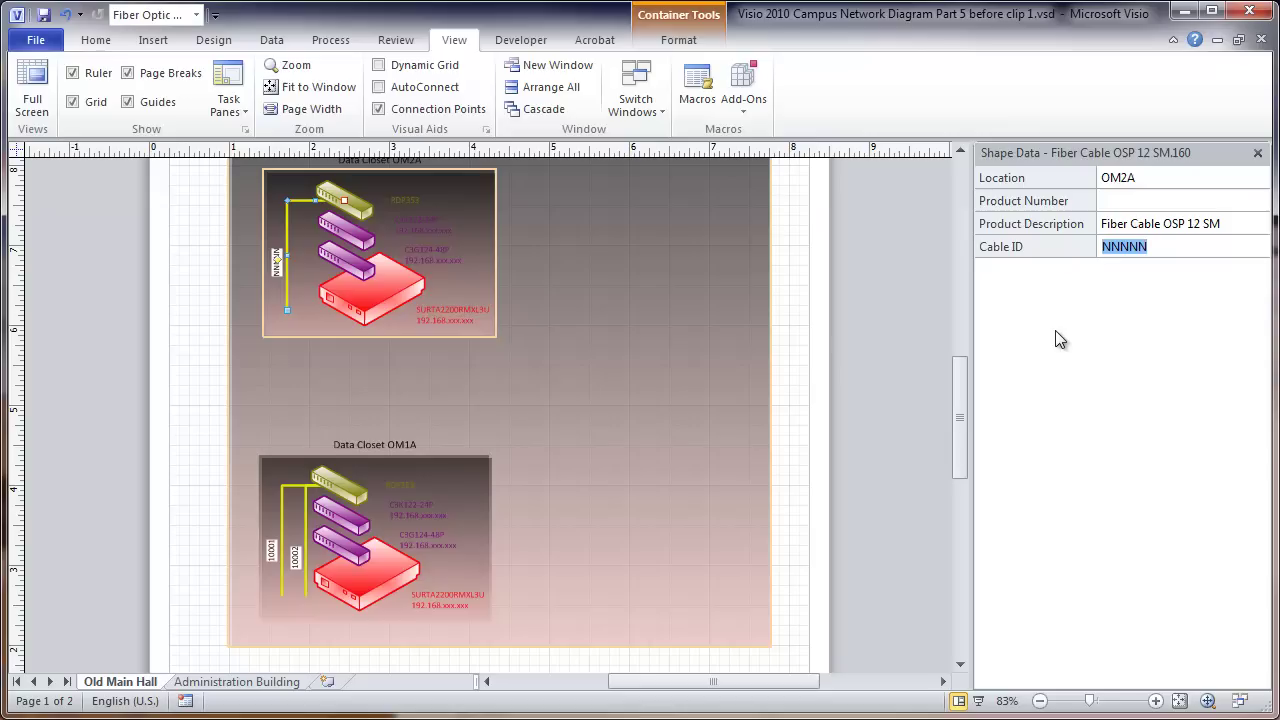
pyautogui.write('10002')
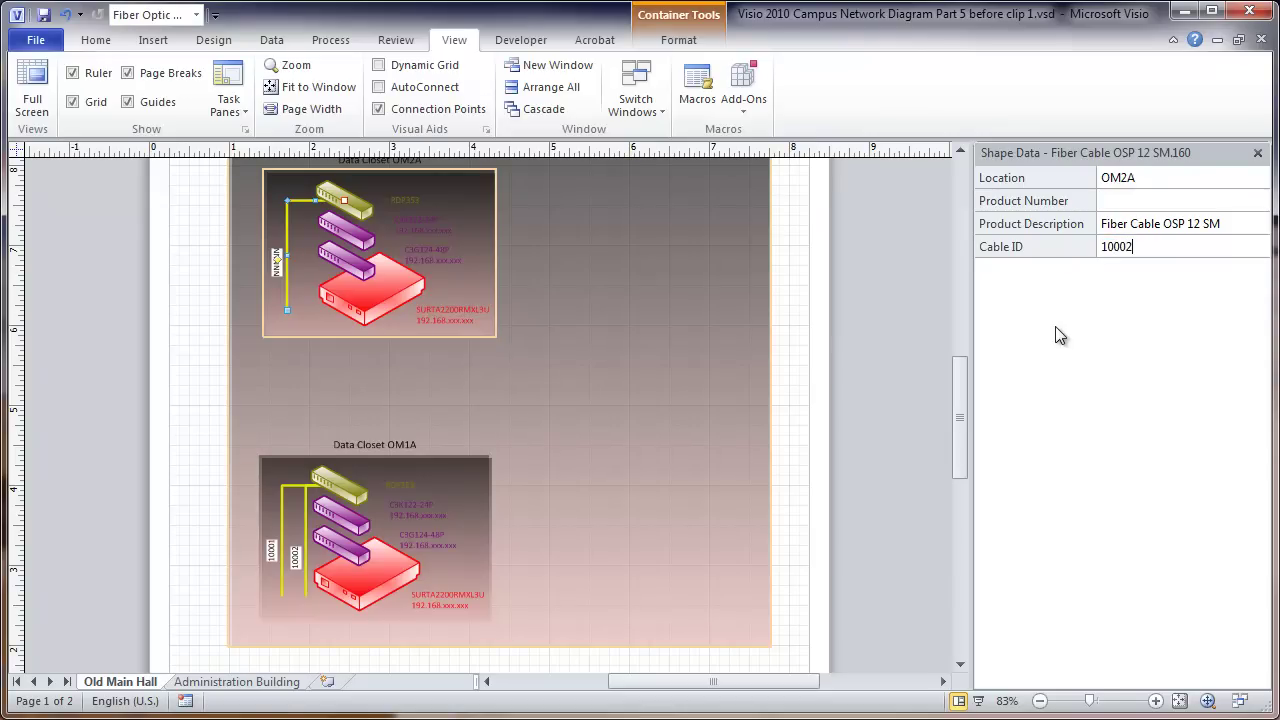
pyautogui.press('Return')
pyautogui.click(651, 345)
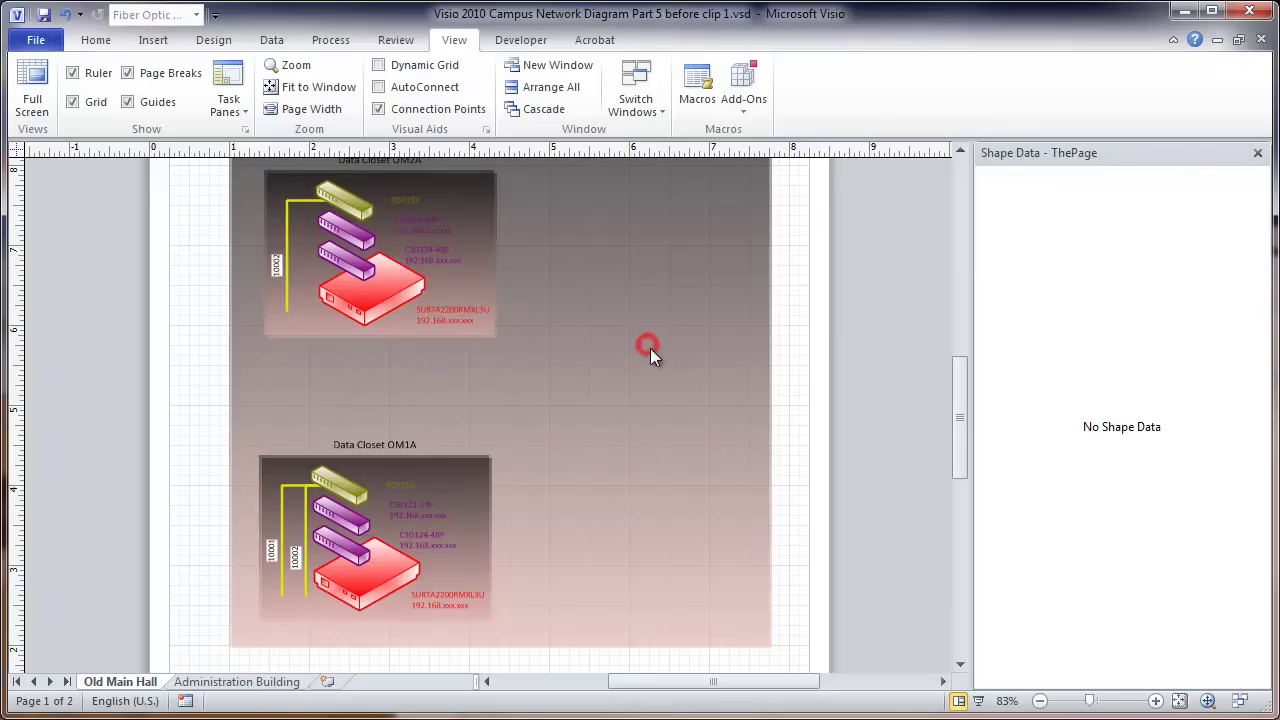
# - On the Administration Building page, set the Cable ID of the outermost fiber cable in Data Closet AB1A to 10003
pyautogui.click(250, 682)
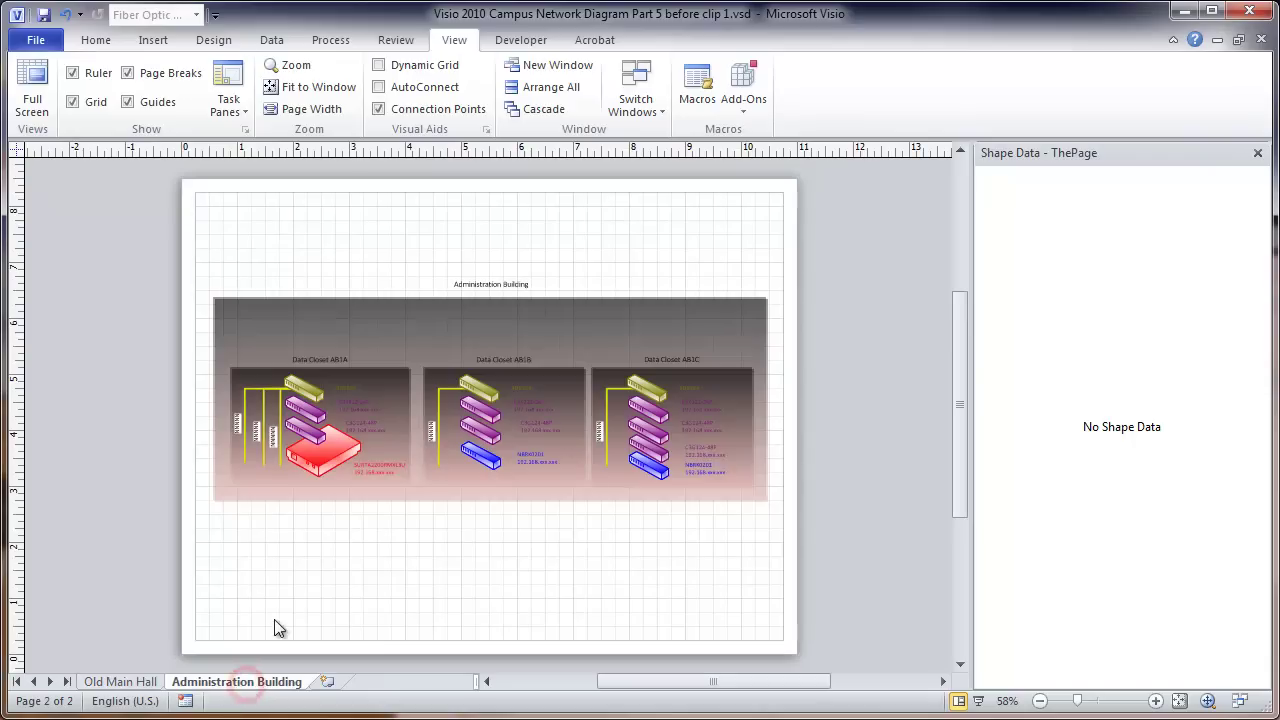
pyautogui.click(243, 411)
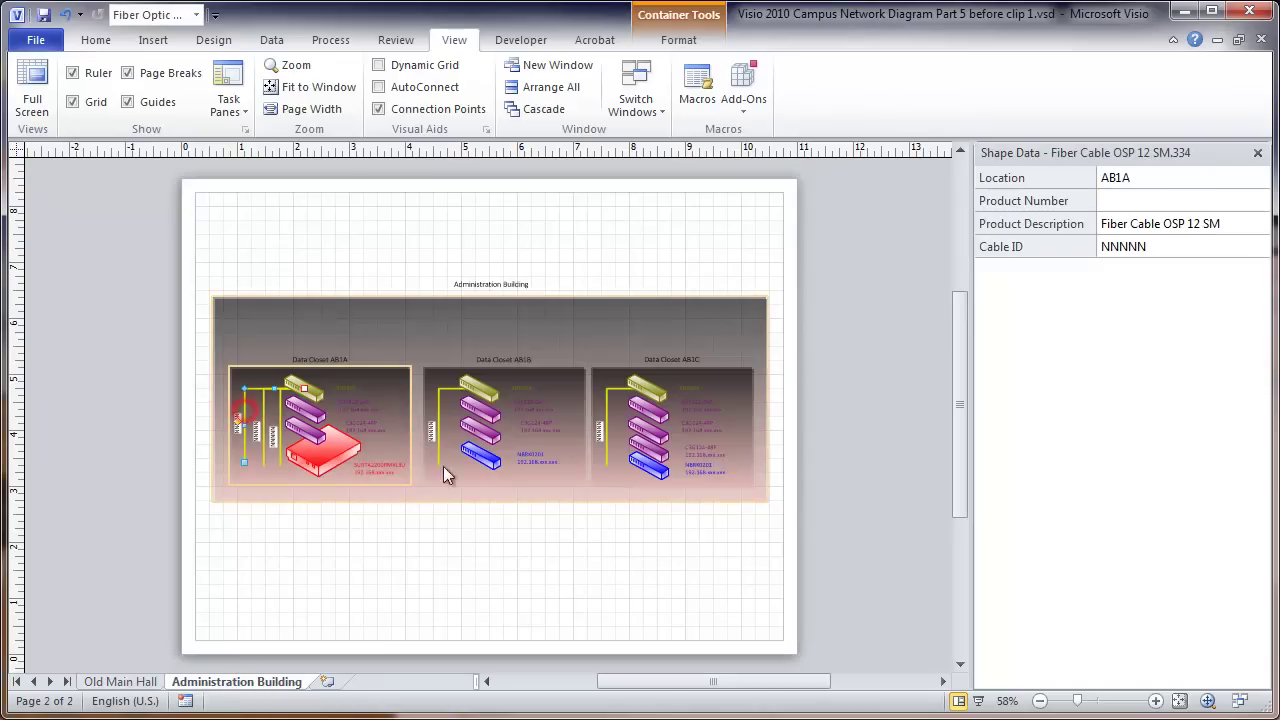
pyautogui.click(1133, 250)
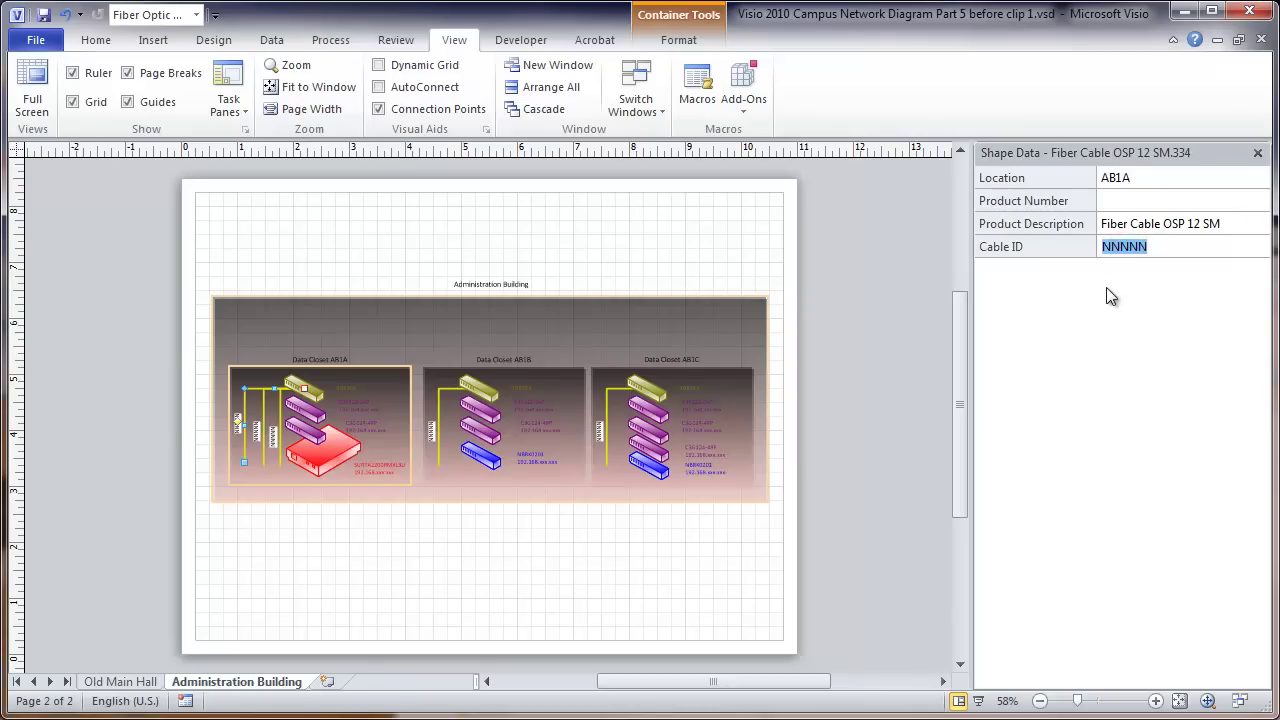
pyautogui.write('10003')
pyautogui.click(330, 558)
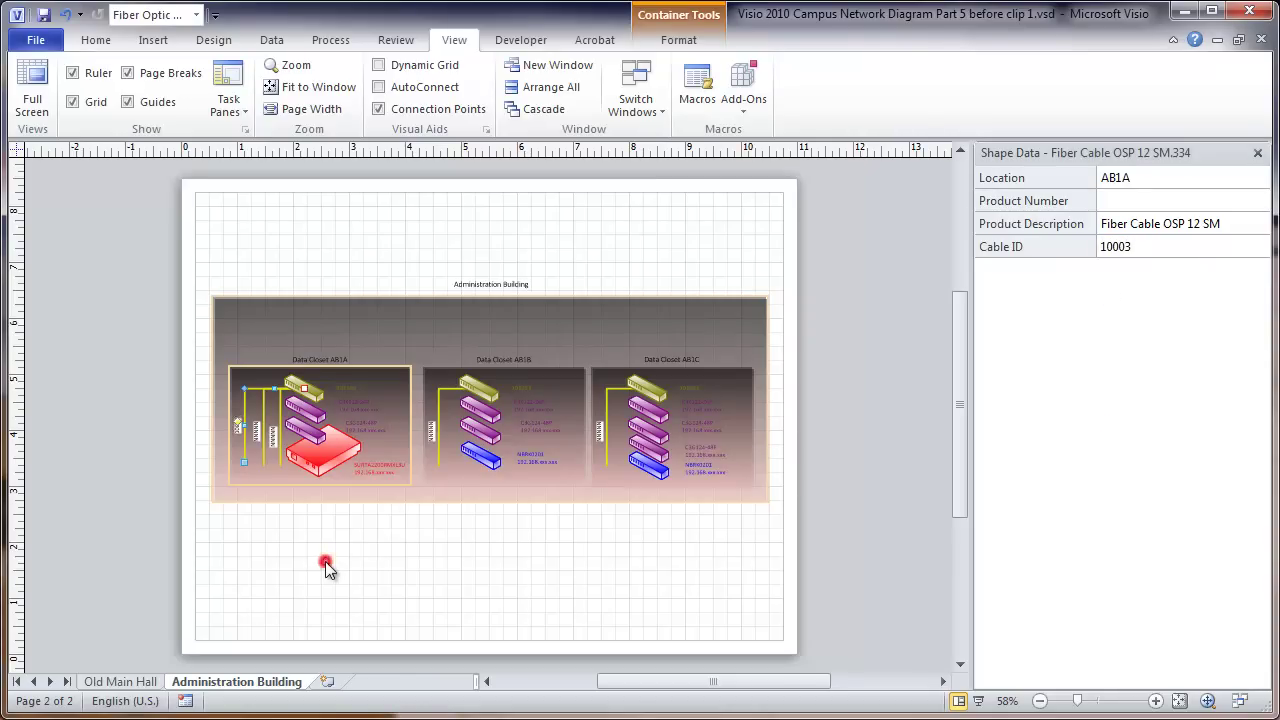
# - Set the Cable ID of the middle fiber cable in Data Closet AB1A to 10004
pyautogui.click(263, 420)
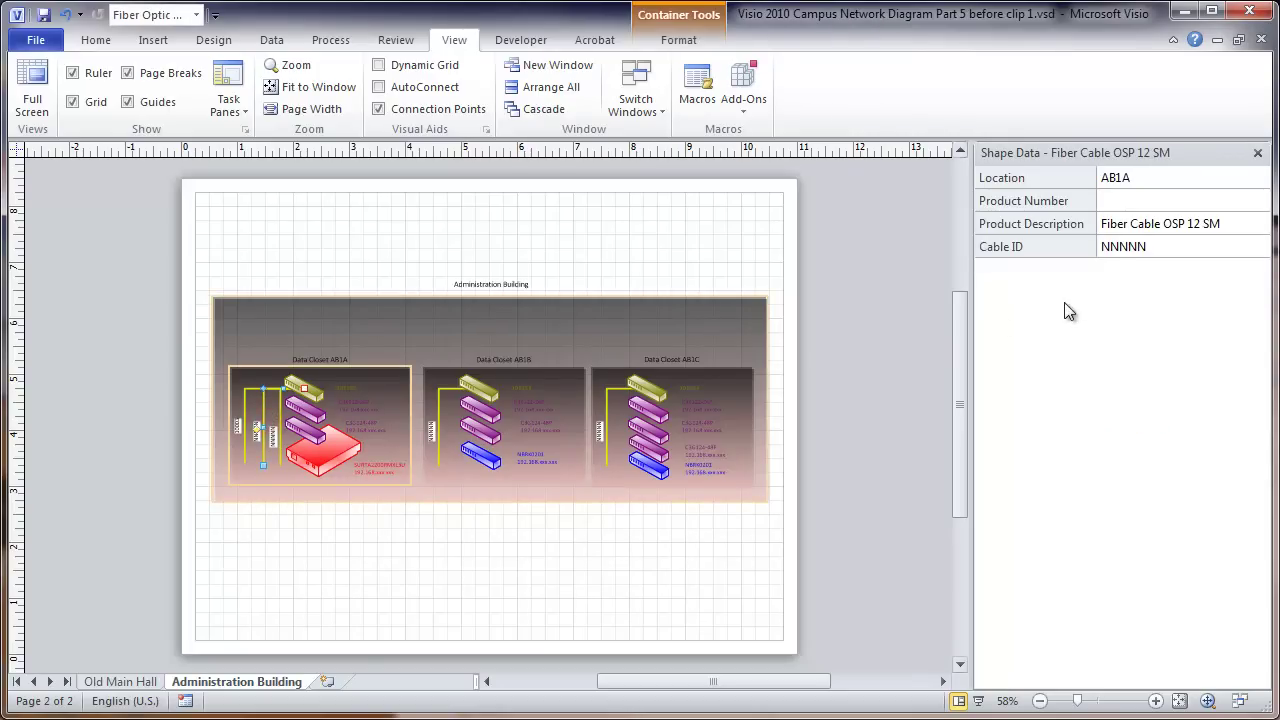
pyautogui.click(1115, 246)
pyautogui.write('1')
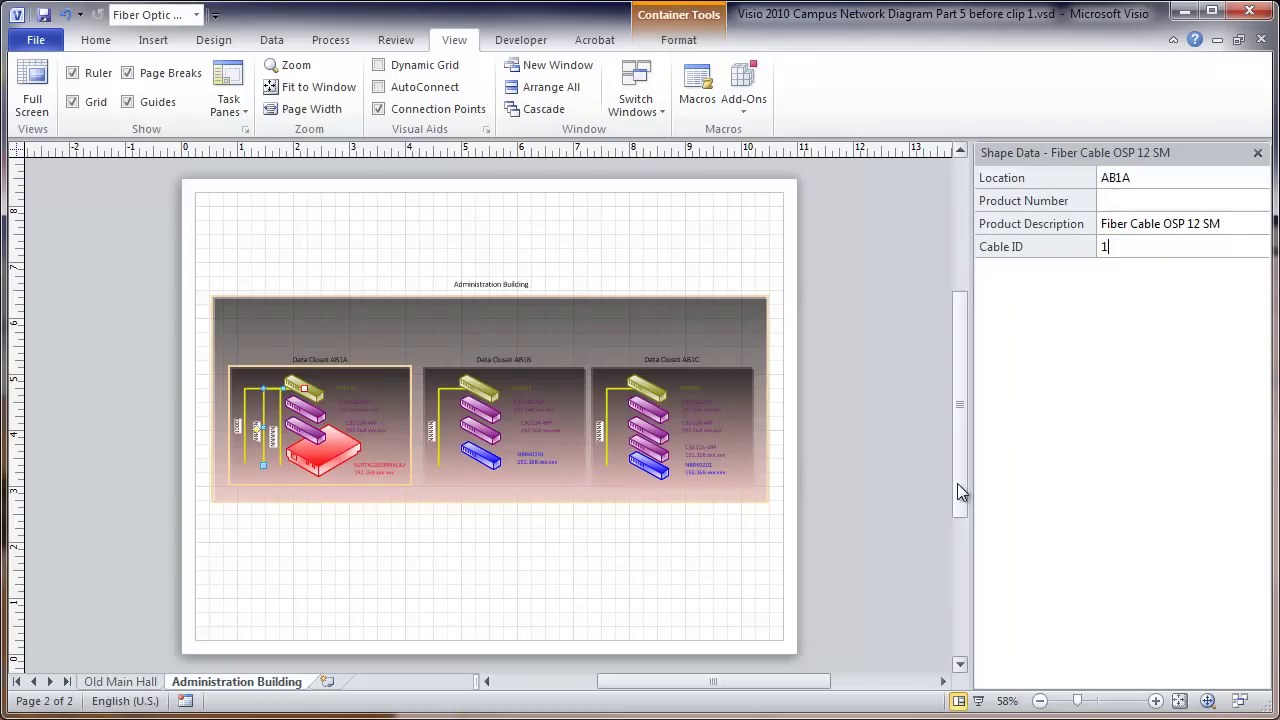
pyautogui.write('0004')
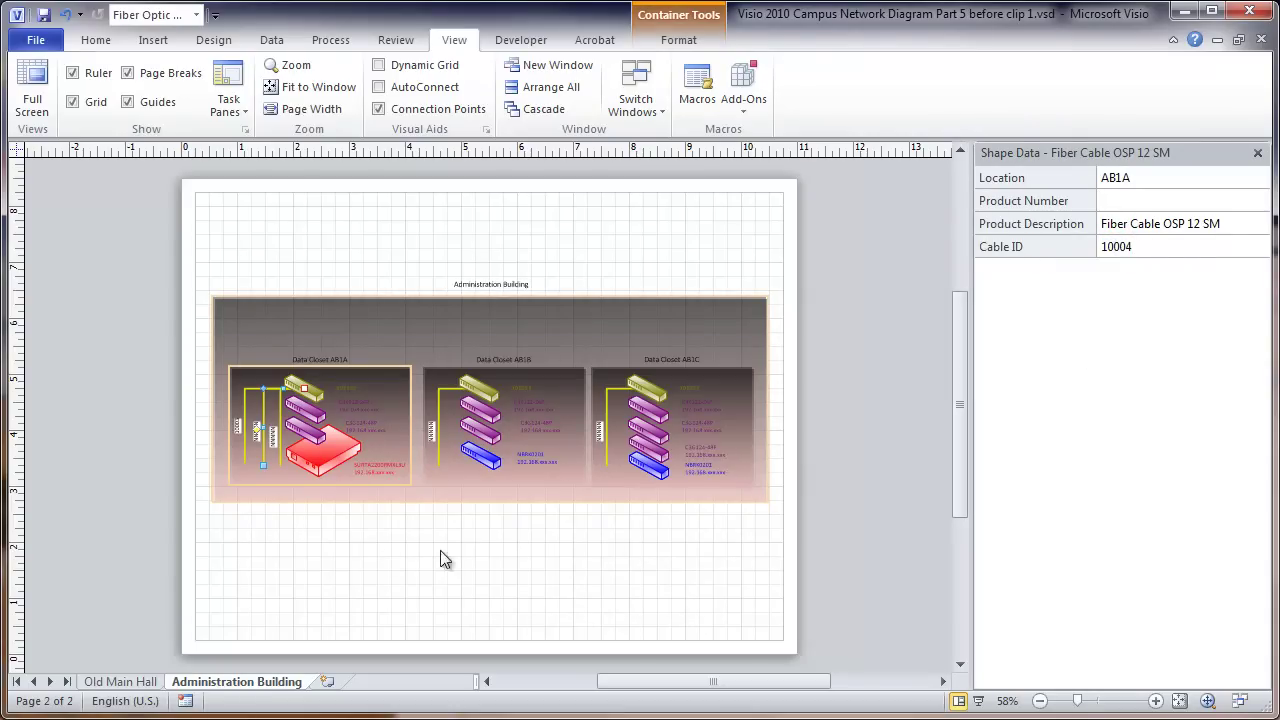
pyautogui.click(383, 533)
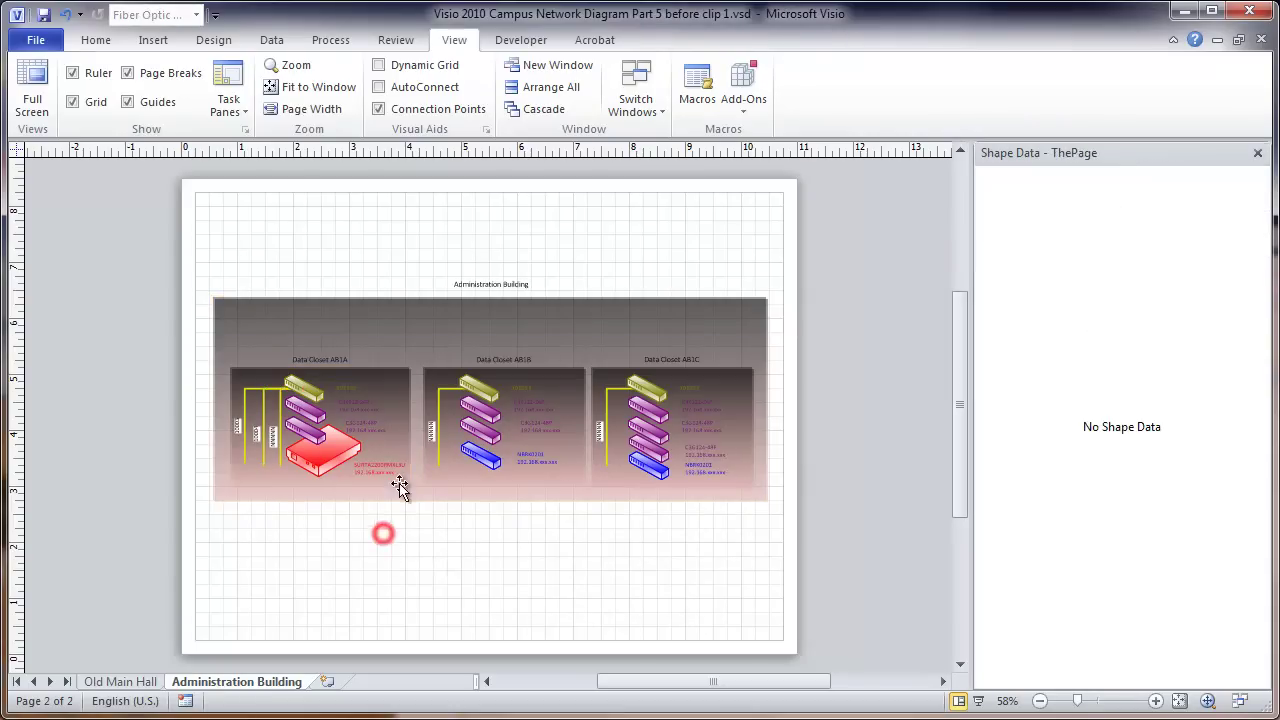
# - Set the Cable ID of the fiber cable in Data Closet AB1B to 10004
pyautogui.click(437, 416)
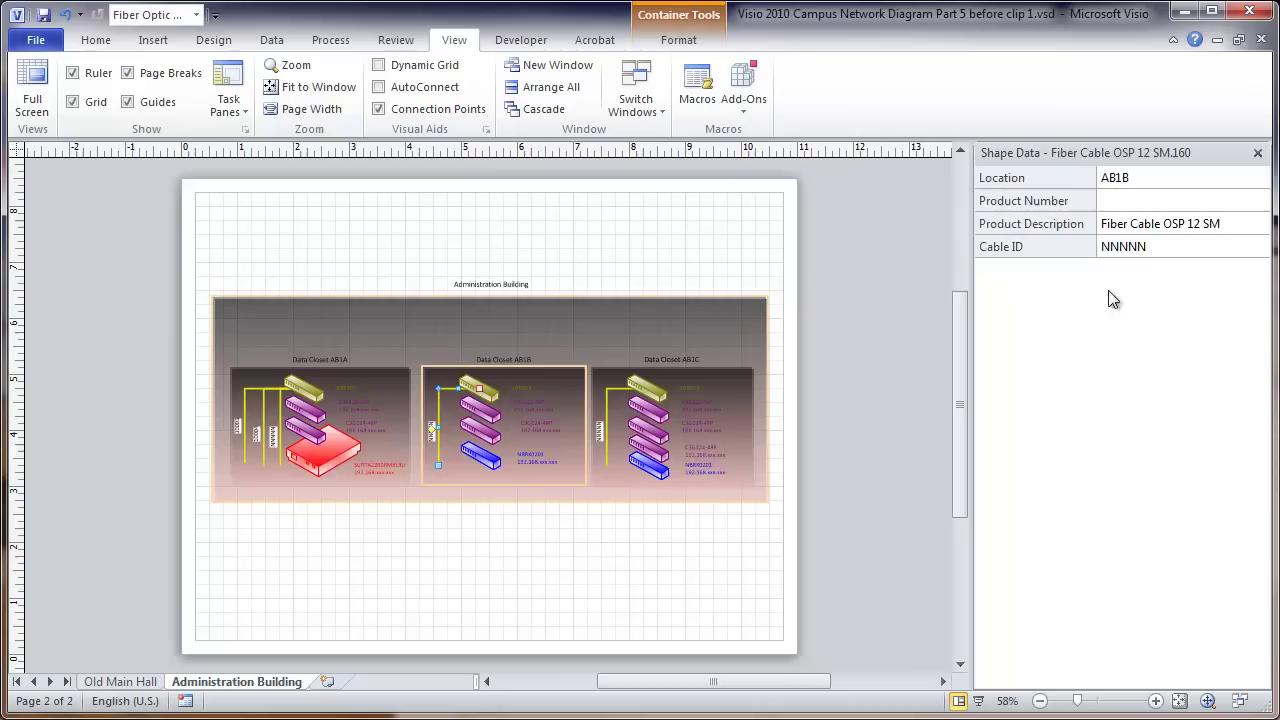
pyautogui.click(1124, 247)
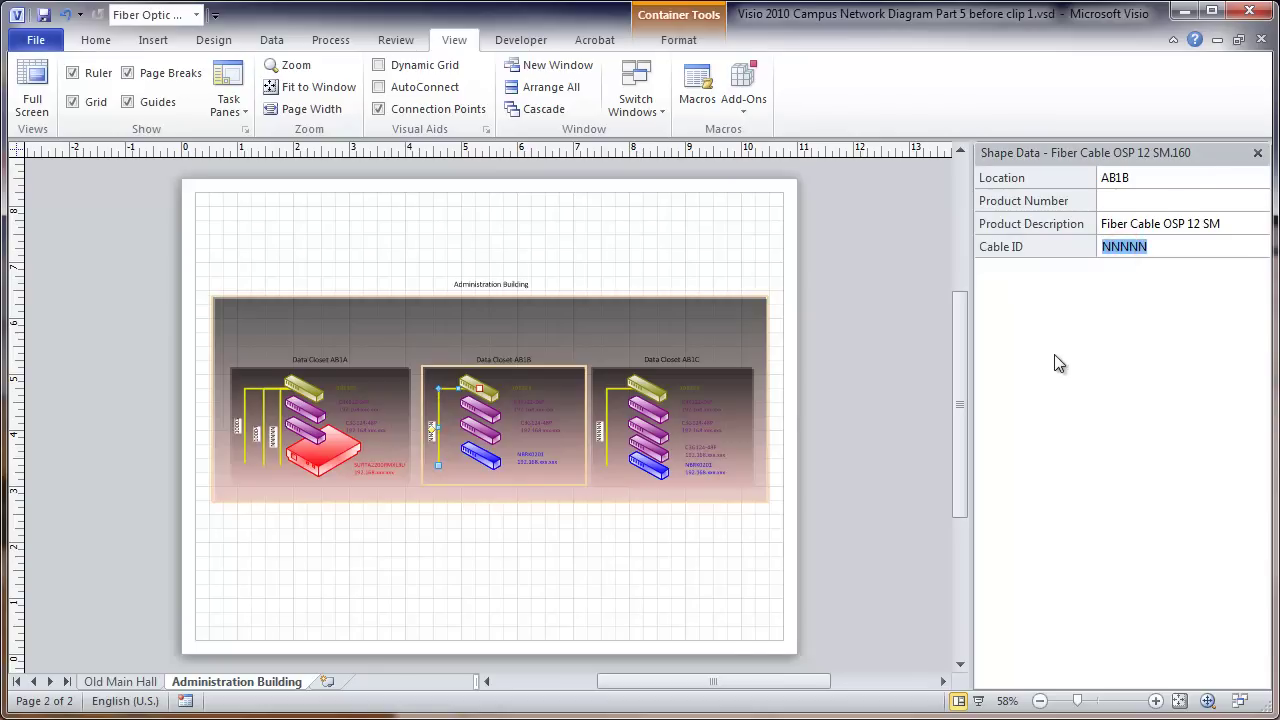
pyautogui.write('10004')
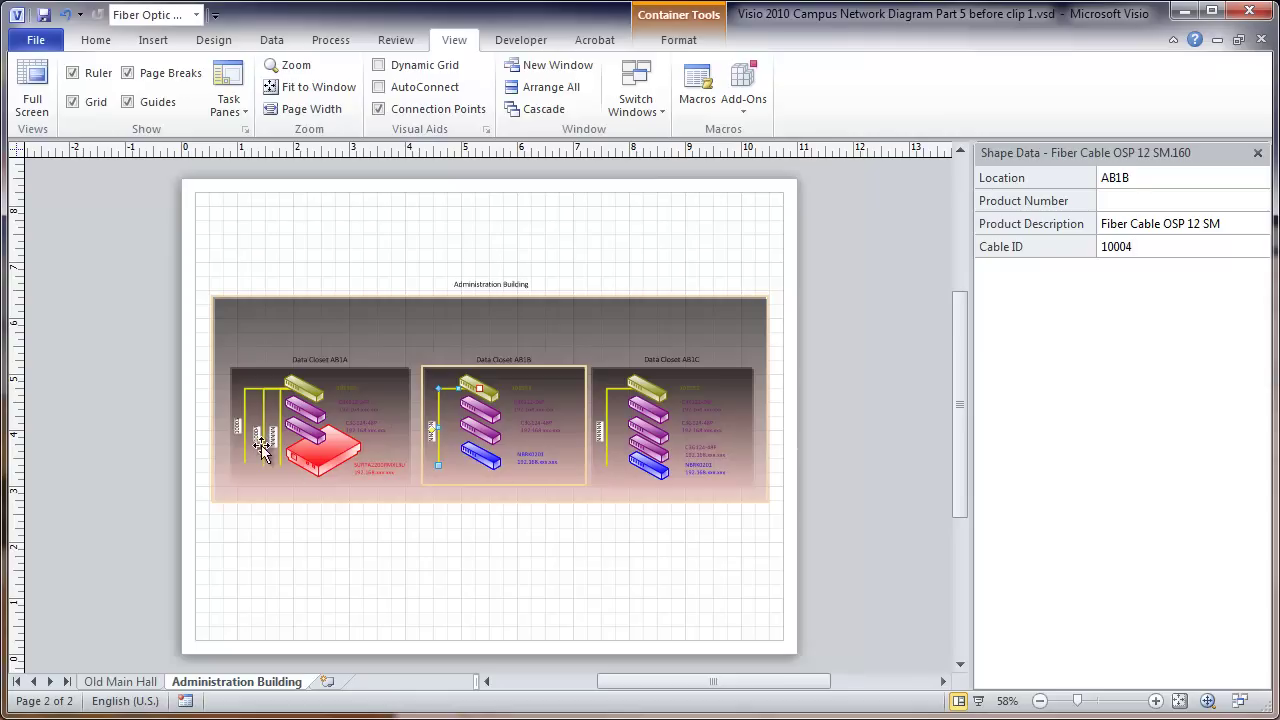
# - Set the Cable ID of the innermost fiber cable in Data Closet AB1A, nearest the equipment, to 10005
pyautogui.click(291, 418)
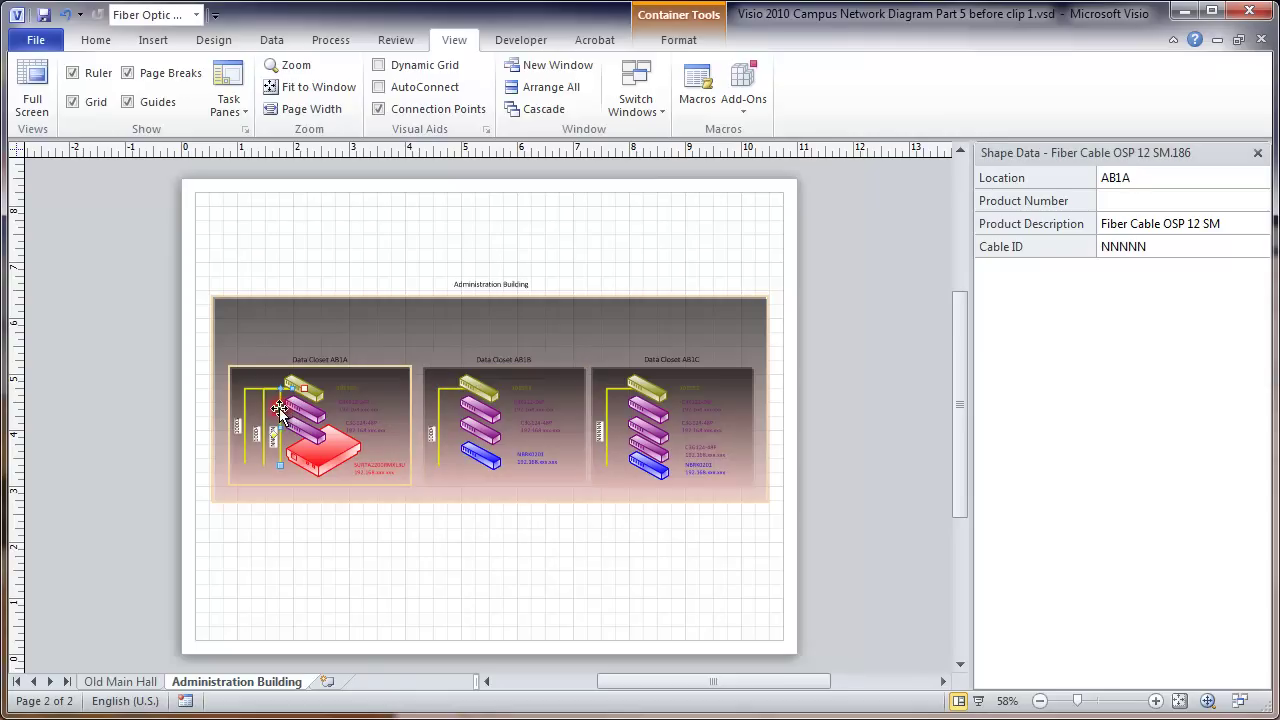
pyautogui.click(1110, 248)
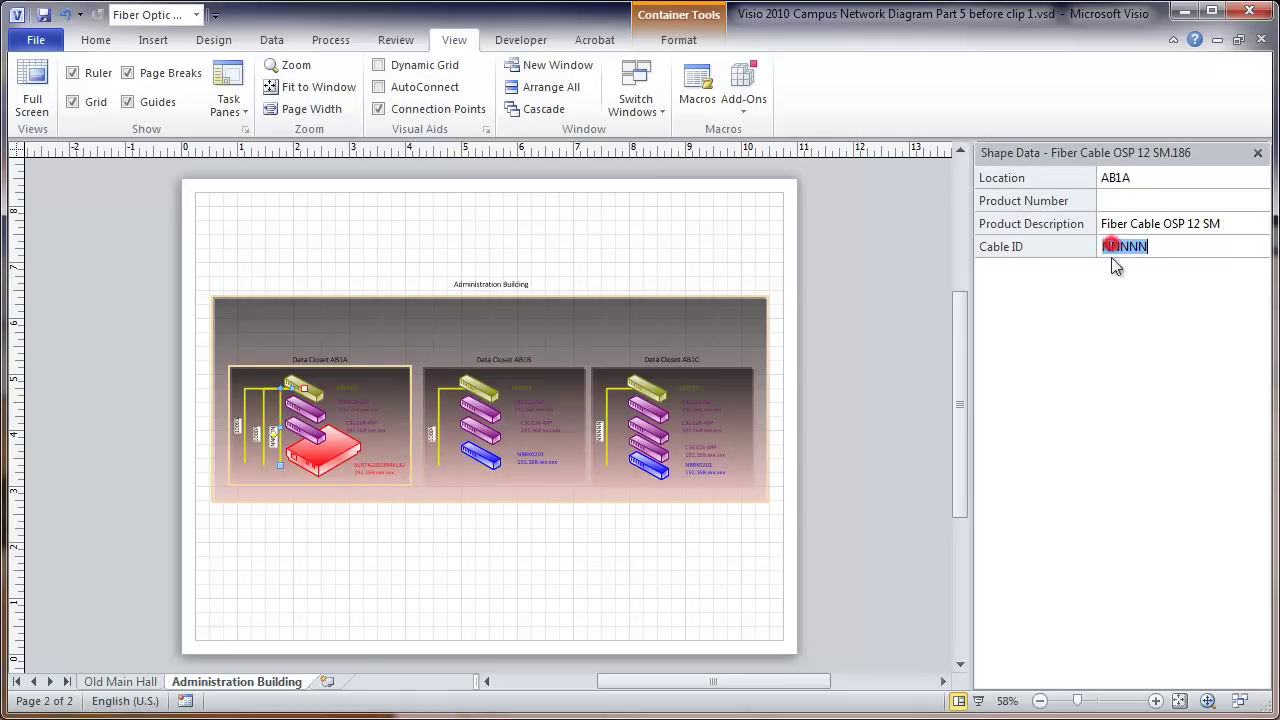
pyautogui.write('10005')
pyautogui.press('Return')
# - Set the Cable ID of the fiber cable in Data Closet AB1C to 10005 and deselect it
pyautogui.click(609, 400)
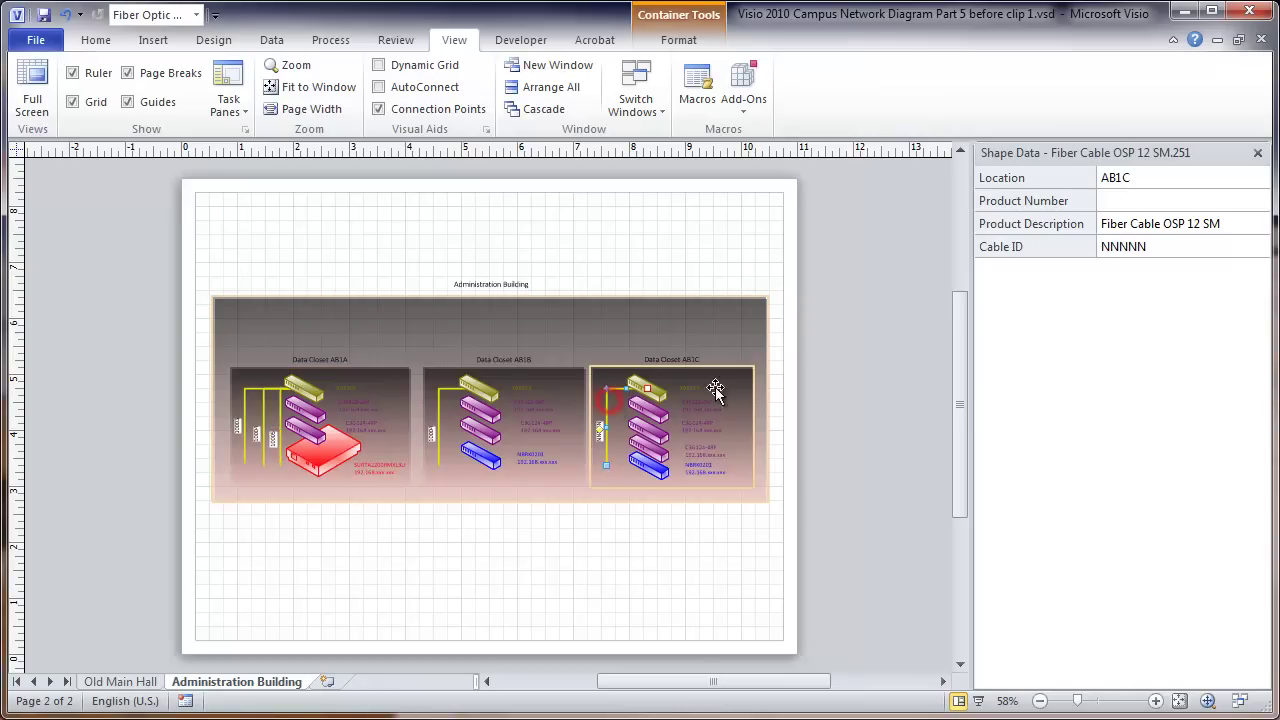
pyautogui.click(1108, 252)
pyautogui.write('10')
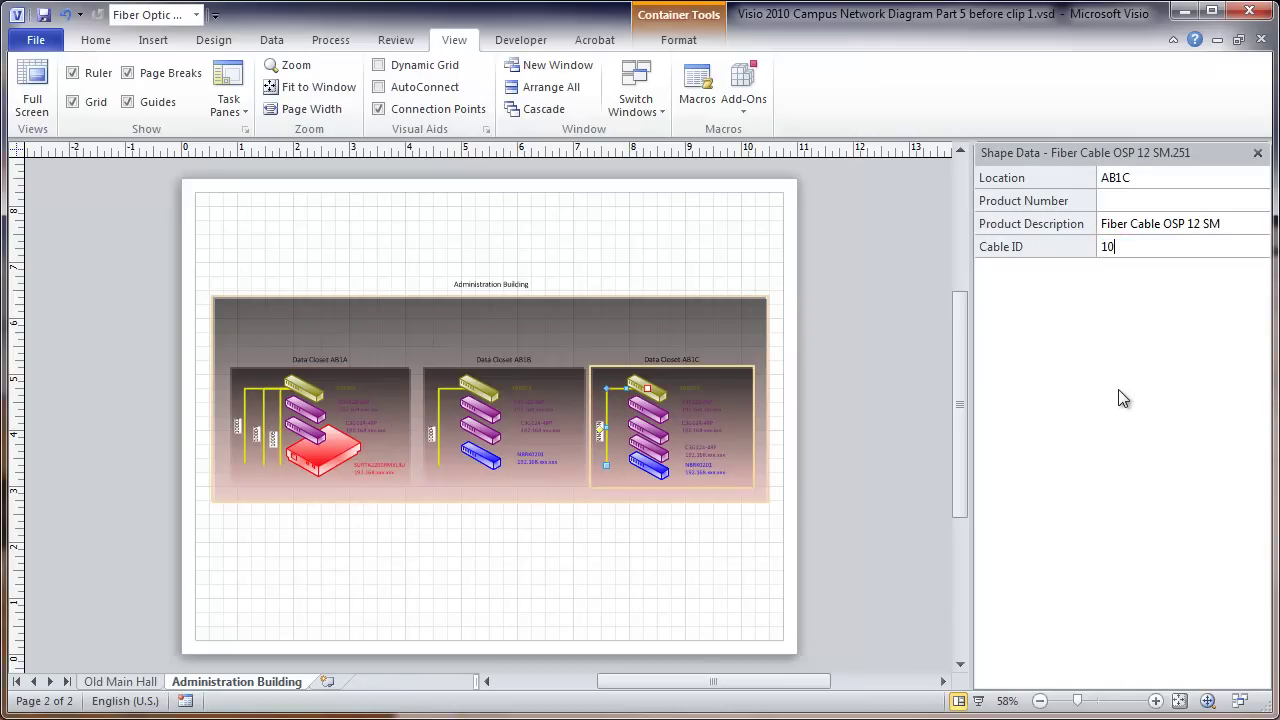
pyautogui.write('005')
pyautogui.click(729, 551)
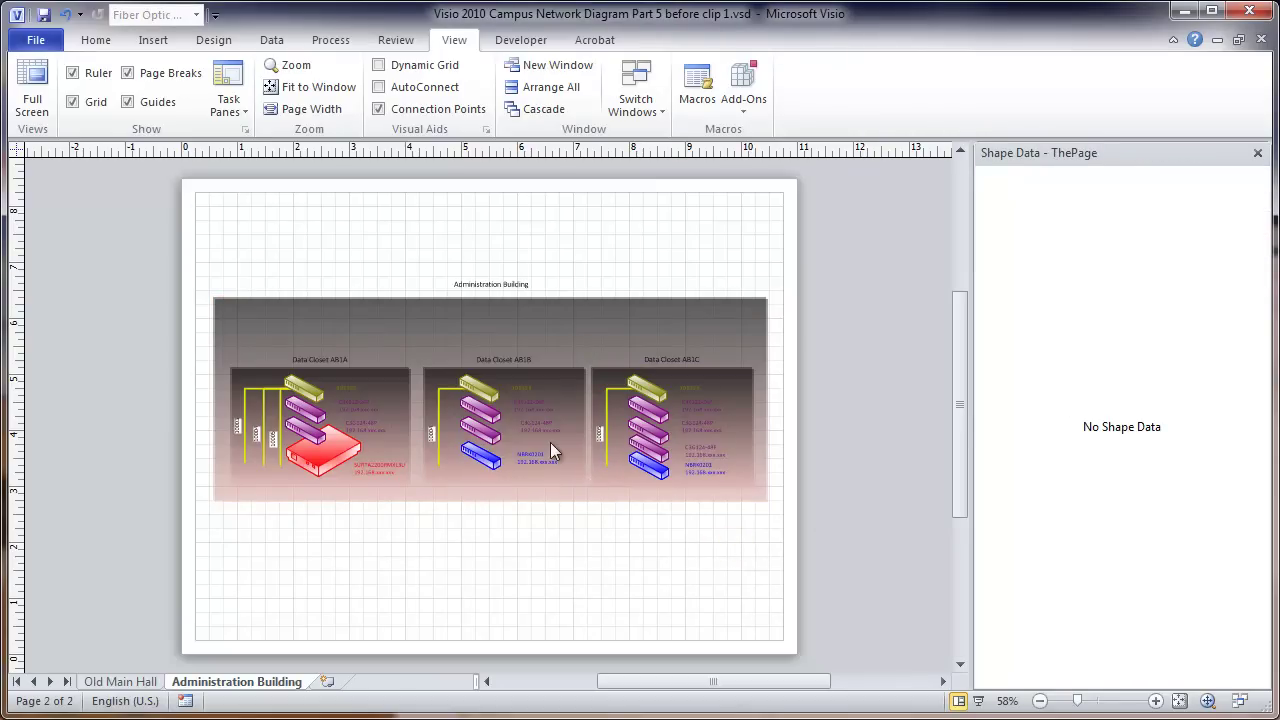
# - Set the IP Address of the upper purple switch in Data Closet AB1B to 192.168.096.023 and deselect it
pyautogui.click(476, 424)
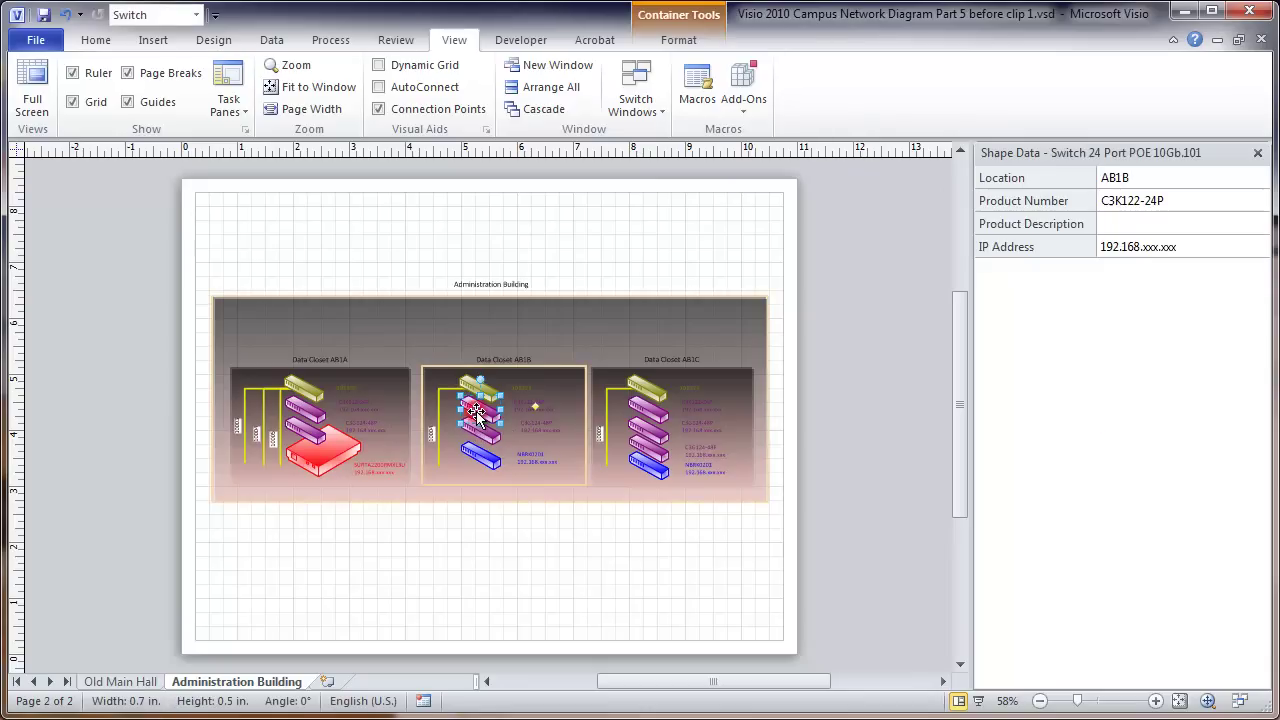
pyautogui.click(1153, 252)
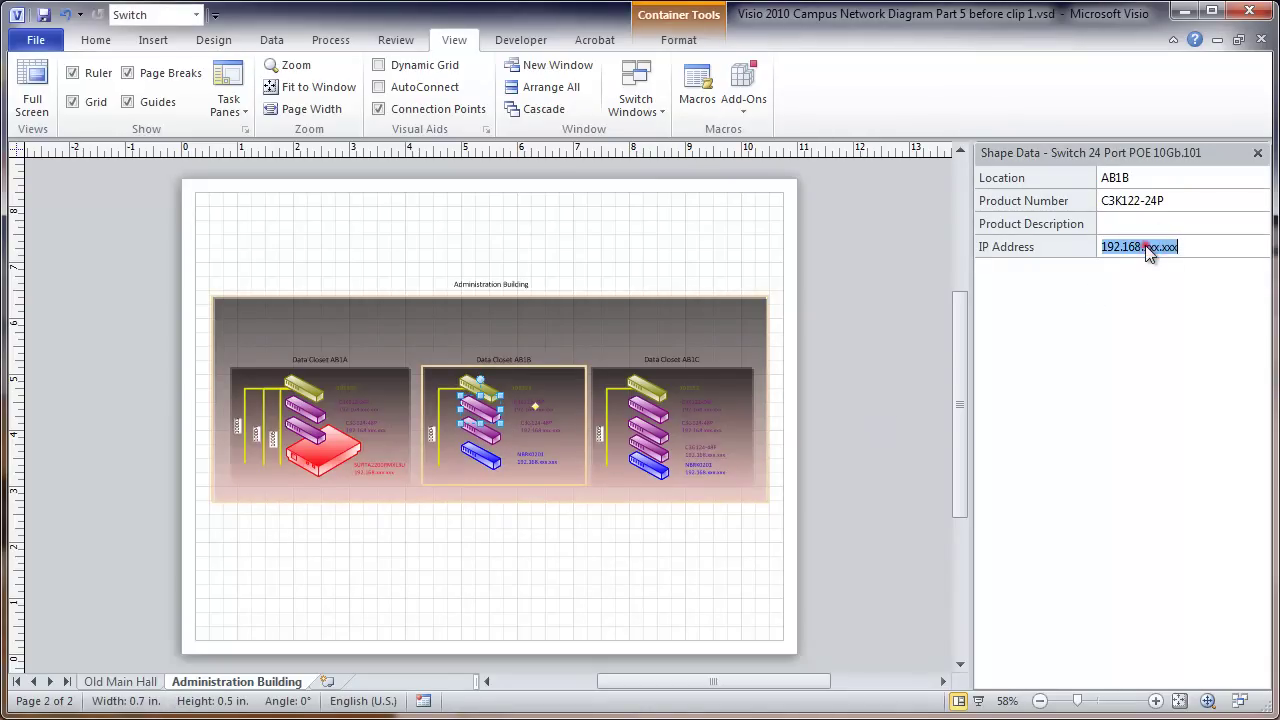
pyautogui.click(1145, 246)
pyautogui.press('Delete')
pyautogui.press('Delete')
pyautogui.press('Delete')
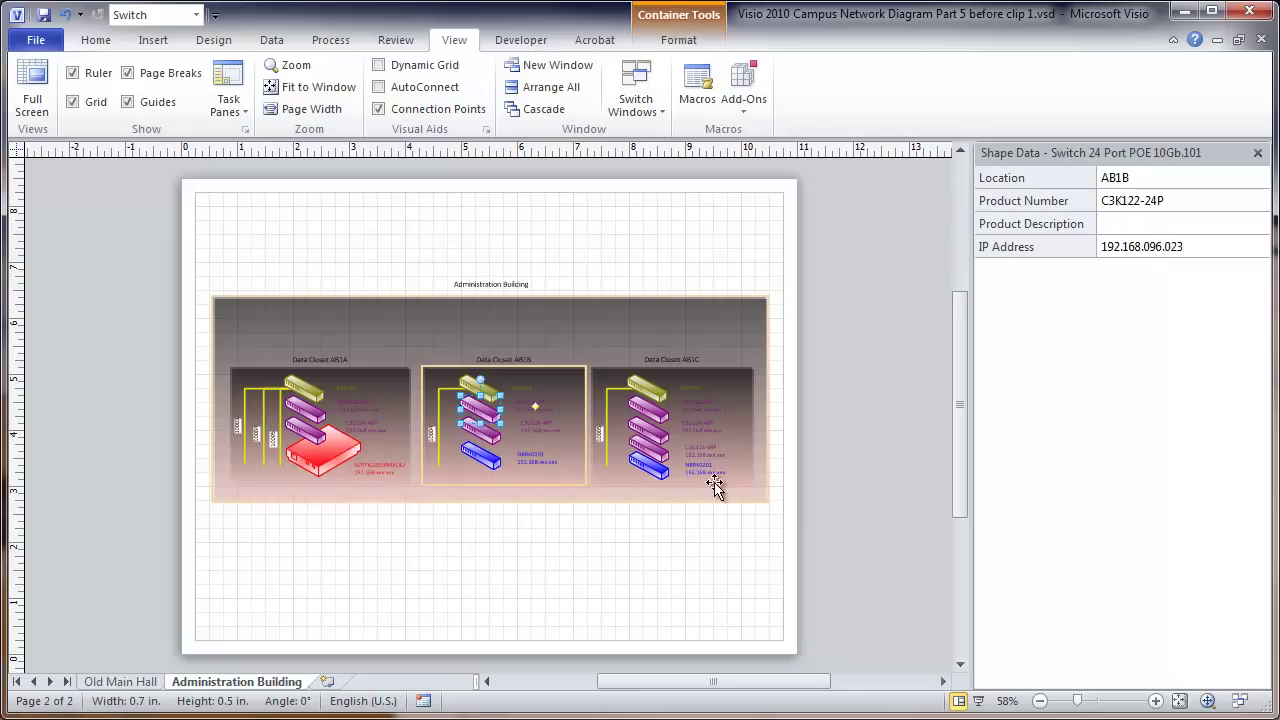
pyautogui.click(585, 522)
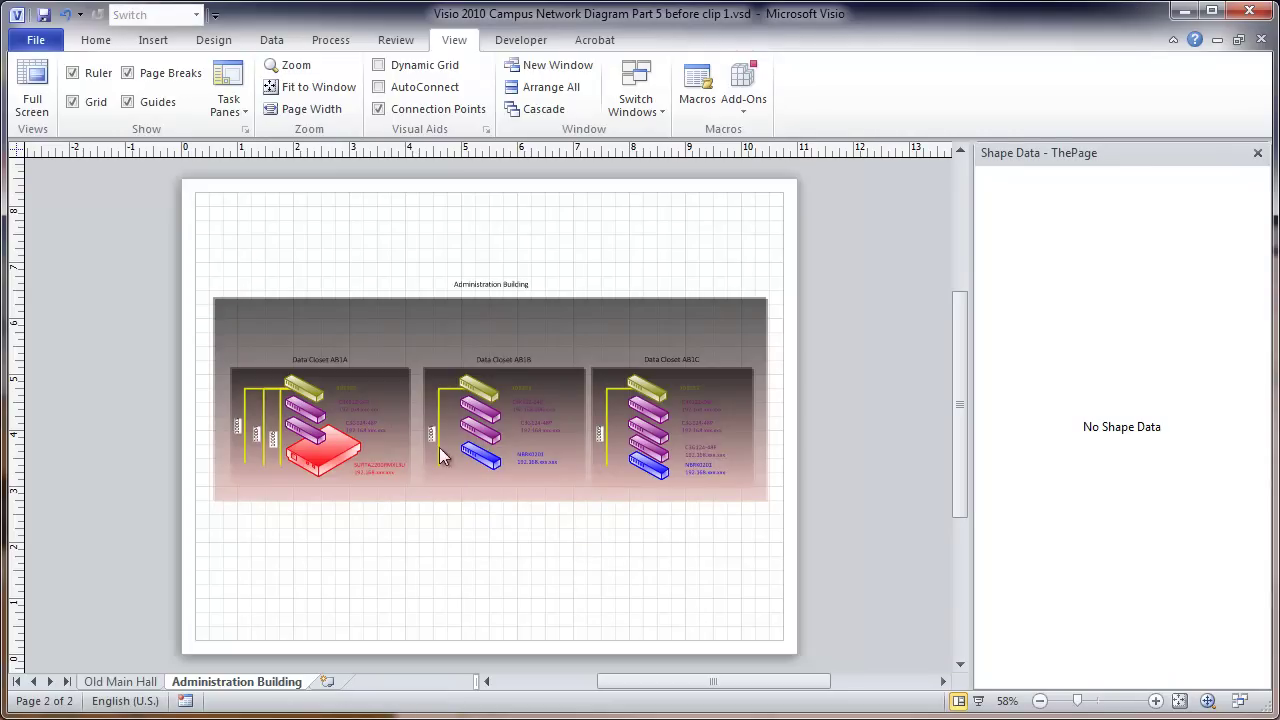
# - Set the IP Address of the upper purple switch in Data Closet AB1A to 192.168.096.045 and deselect it
pyautogui.click(305, 412)
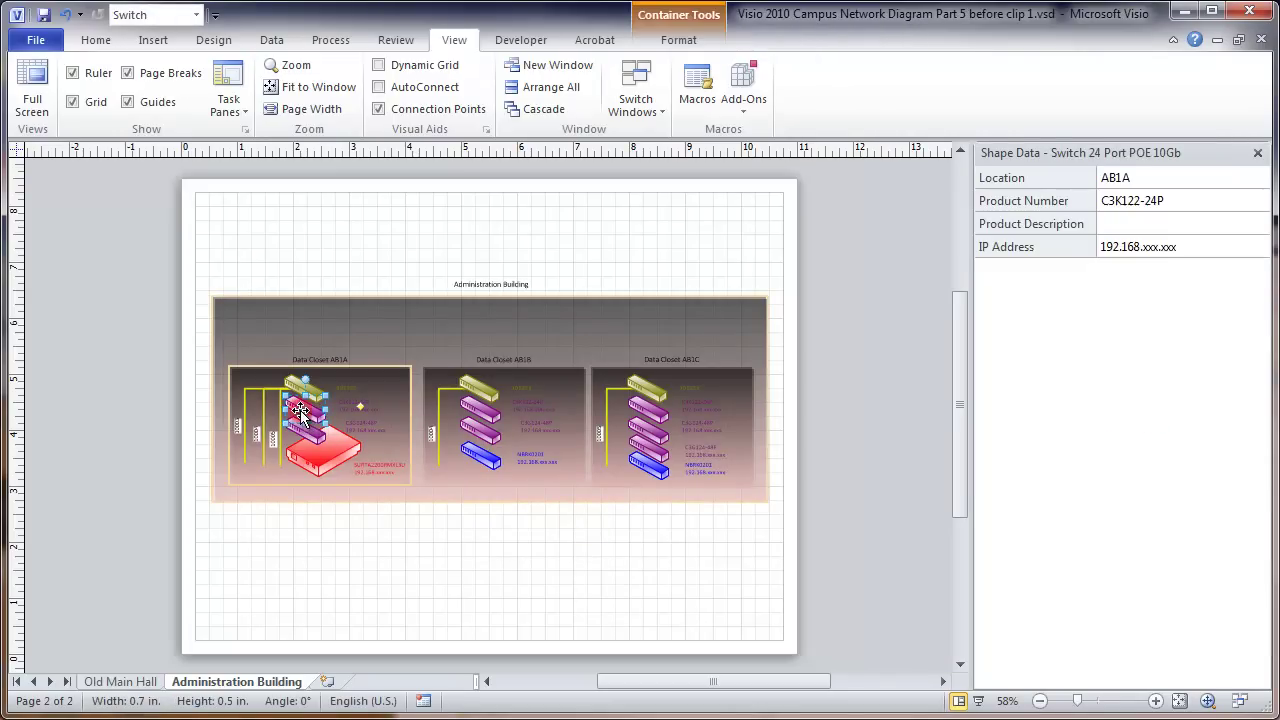
pyautogui.click(1143, 250)
pyautogui.click(1143, 247)
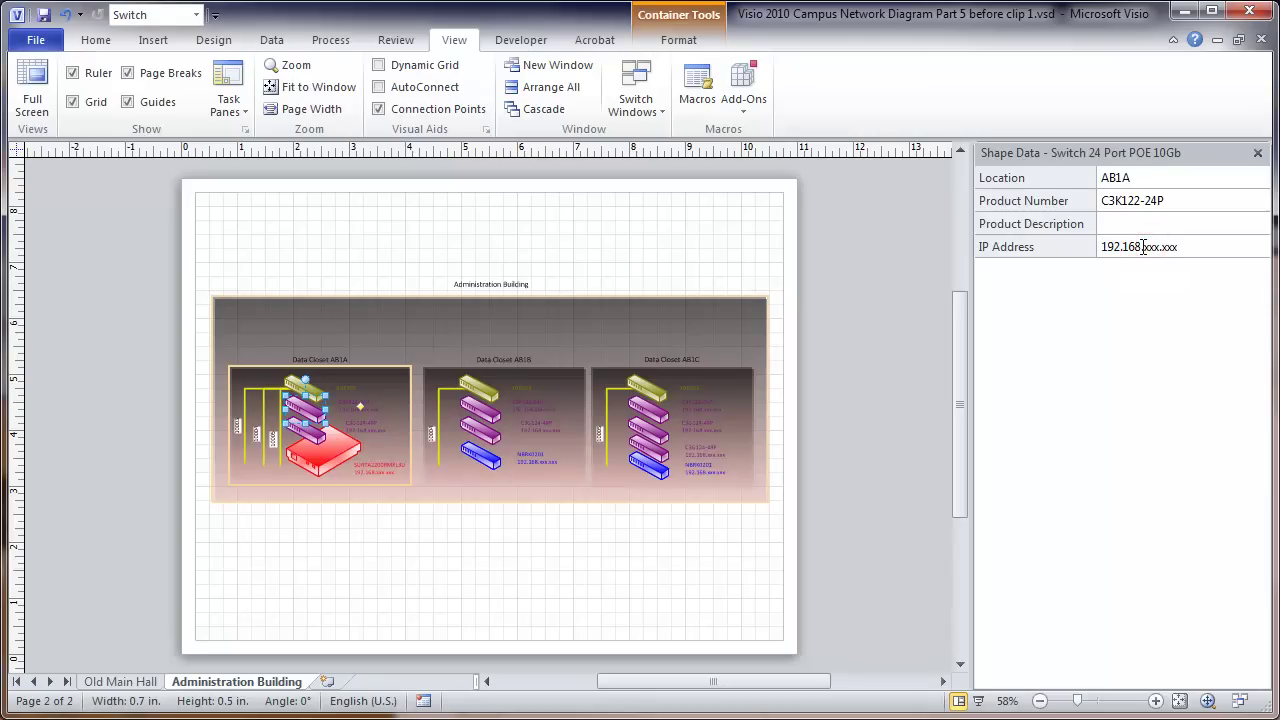
pyautogui.moveTo(1141, 247); pyautogui.dragTo(1205, 234)
pyautogui.press('BackSpace')
pyautogui.write('096.045')
pyautogui.click(1127, 316)
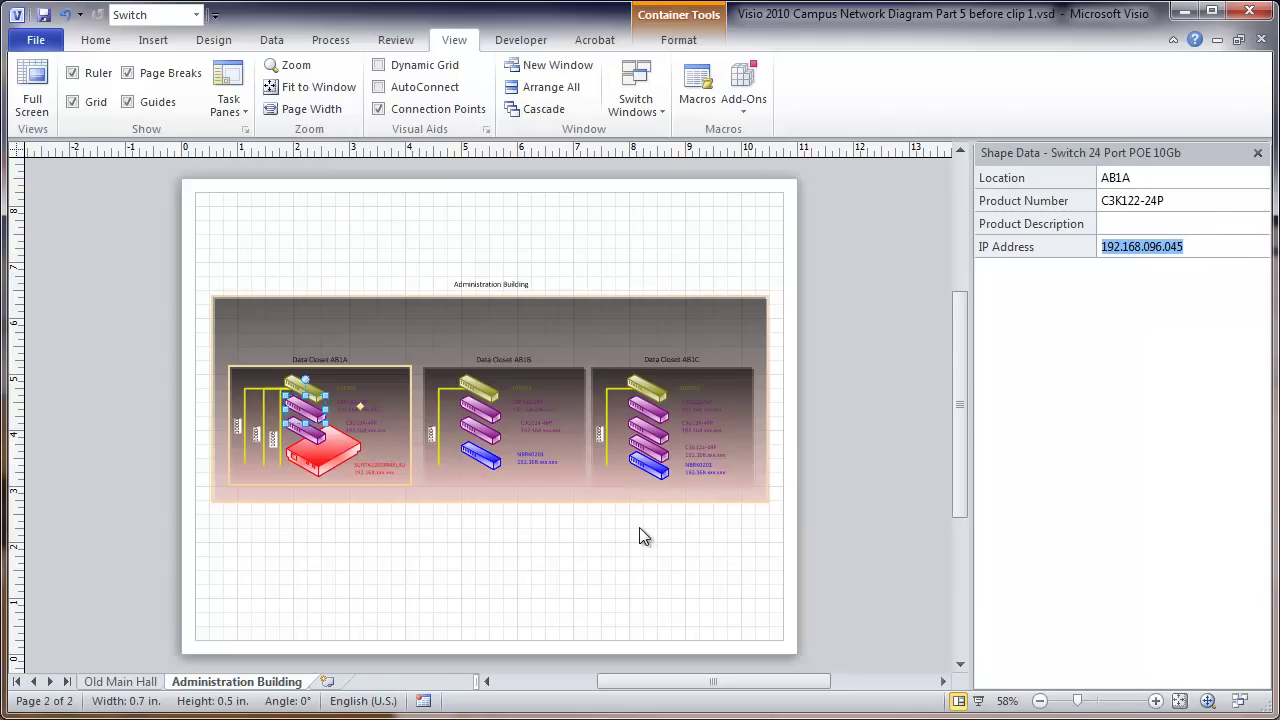
pyautogui.click(530, 553)
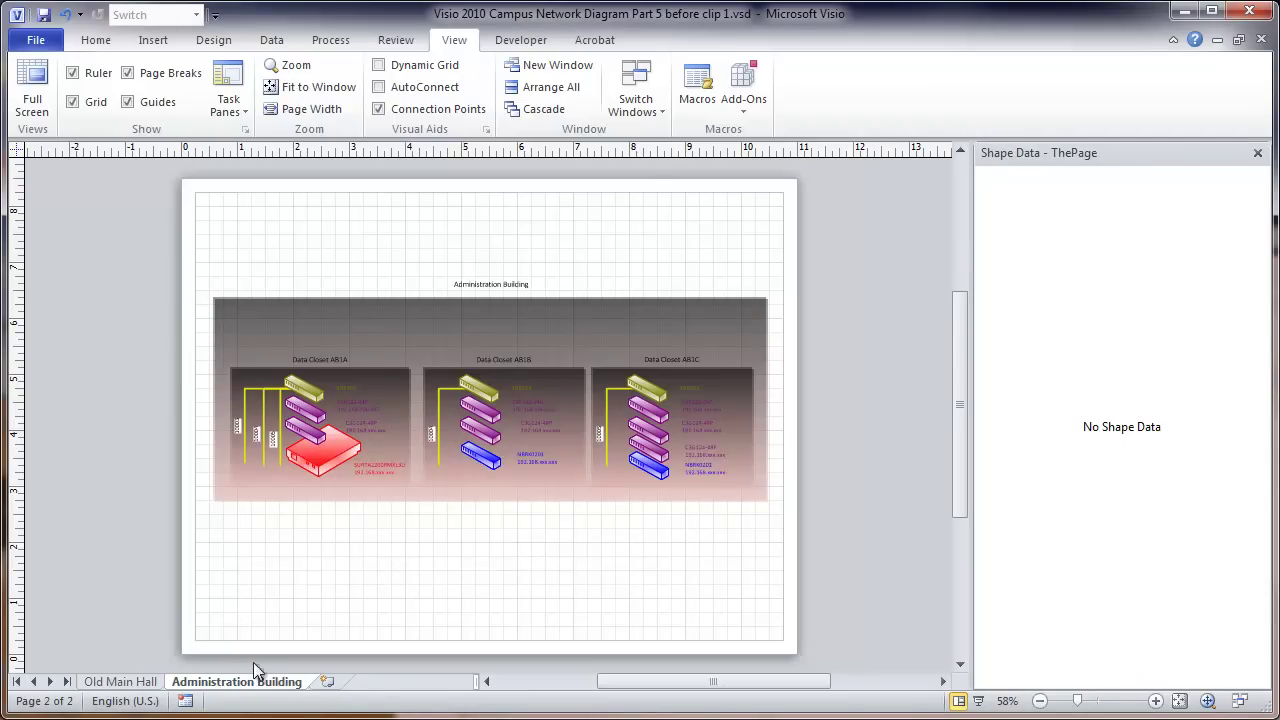
# - Add a new page after Administration Building and name it Schedules
pyautogui.click(328, 684)
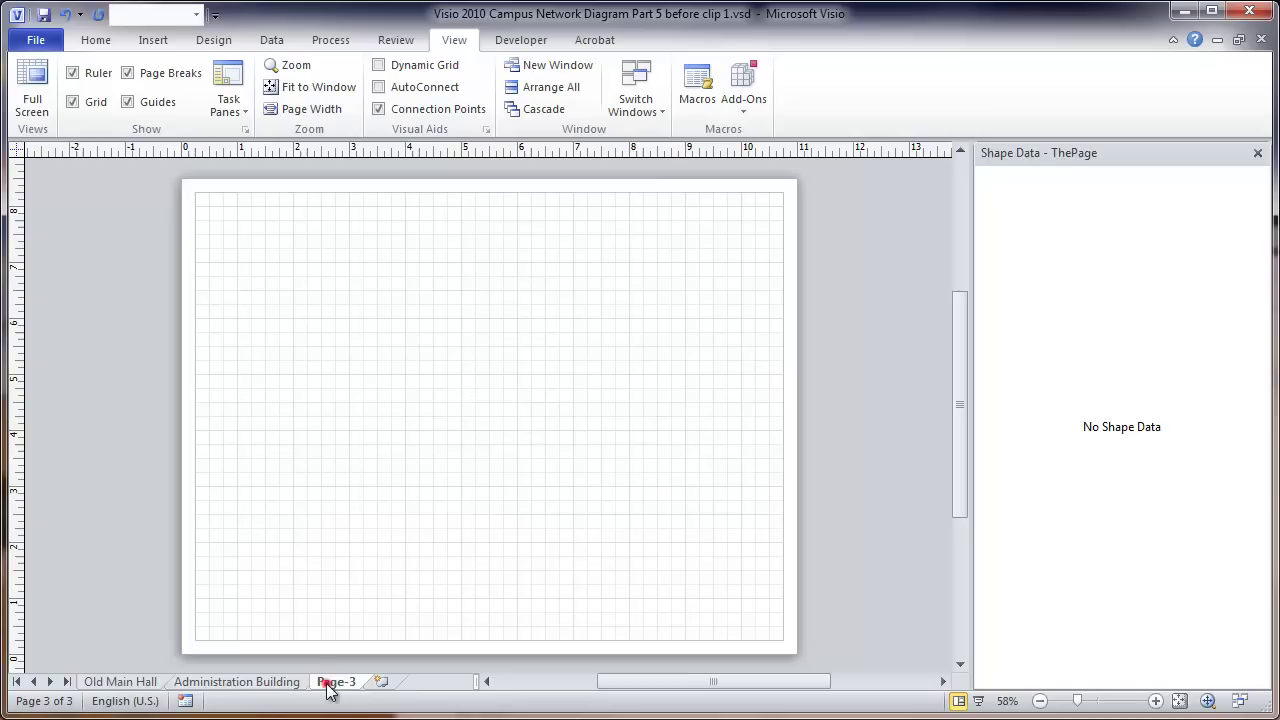
pyautogui.rightClick(330, 686)
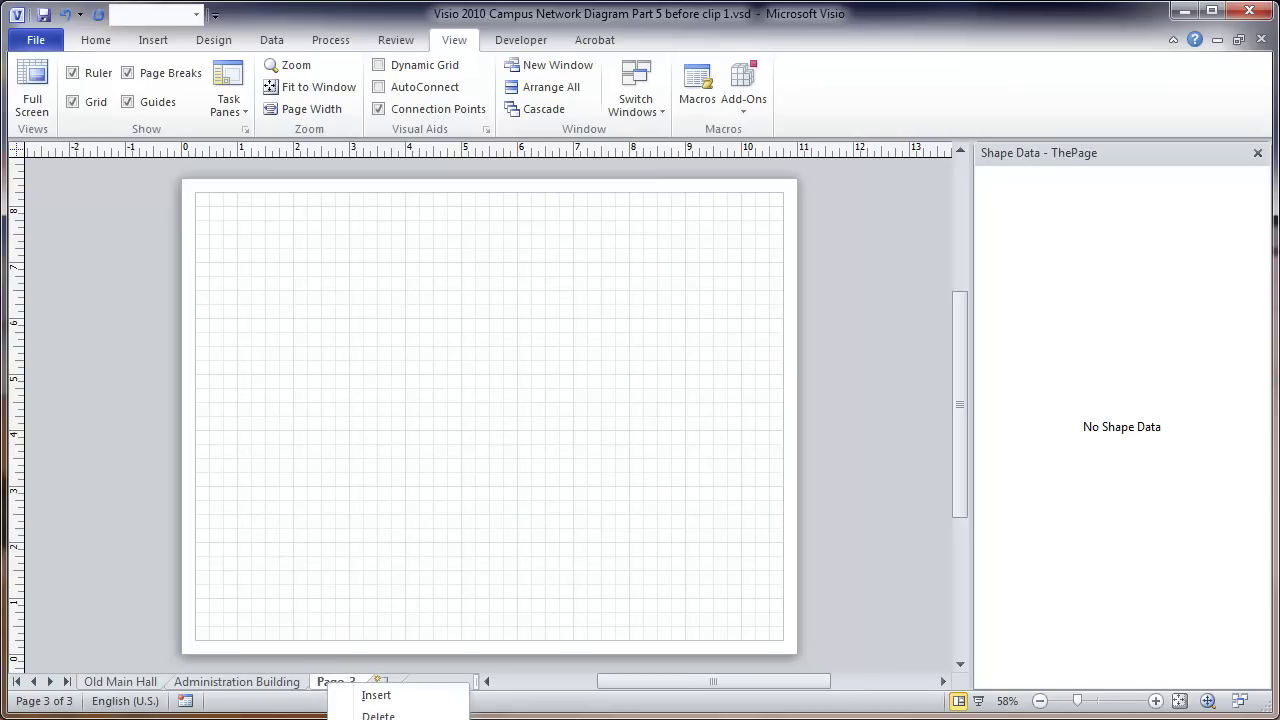
pyautogui.press('r')
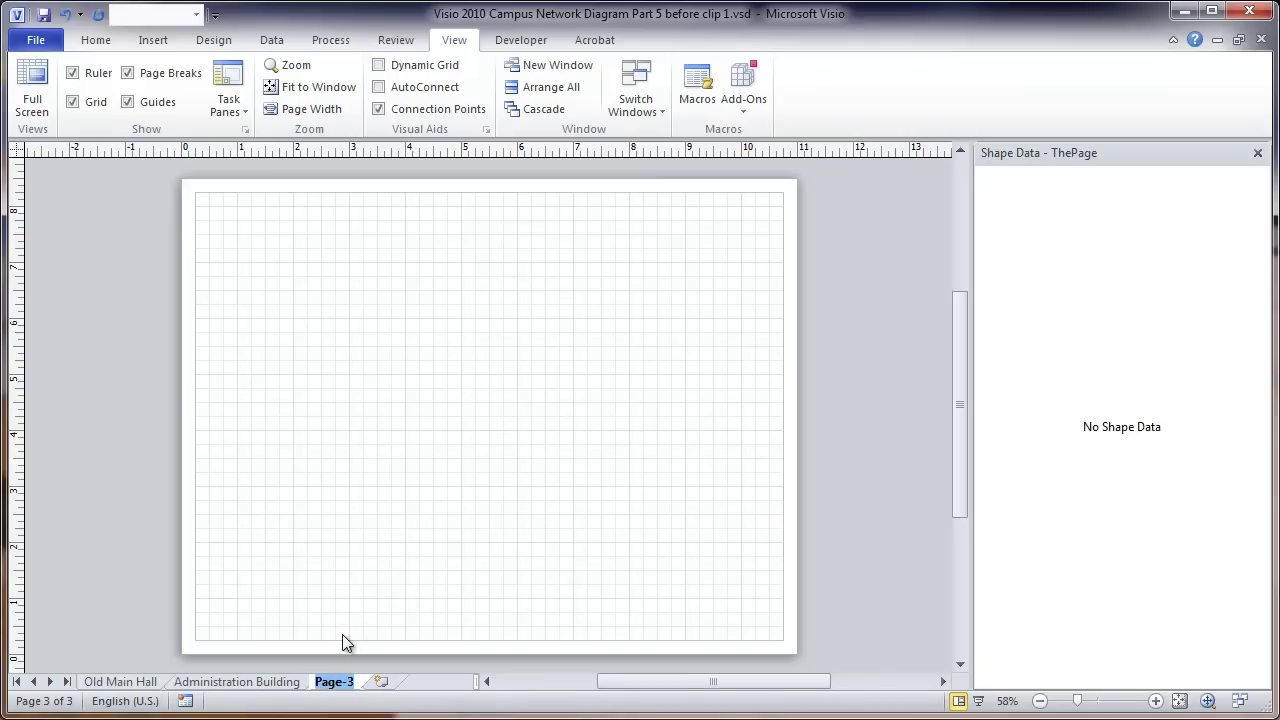
pyautogui.write('Schedules')
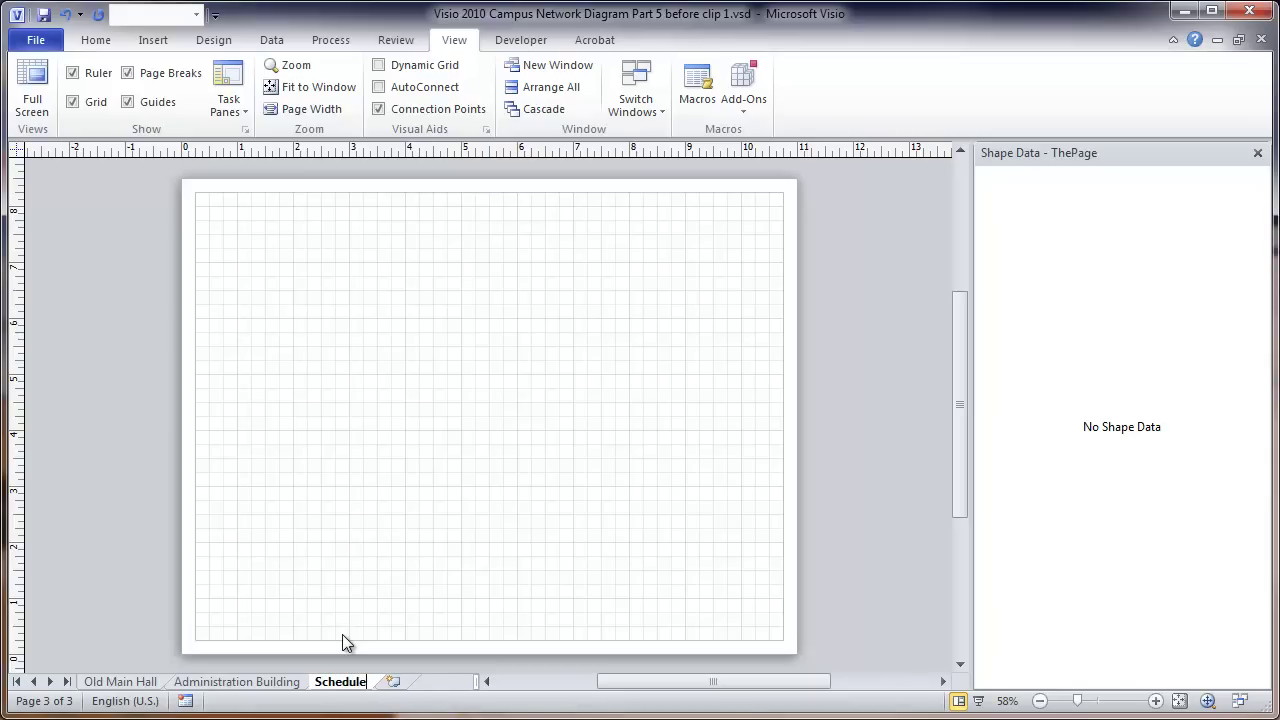
pyautogui.click(342, 634)
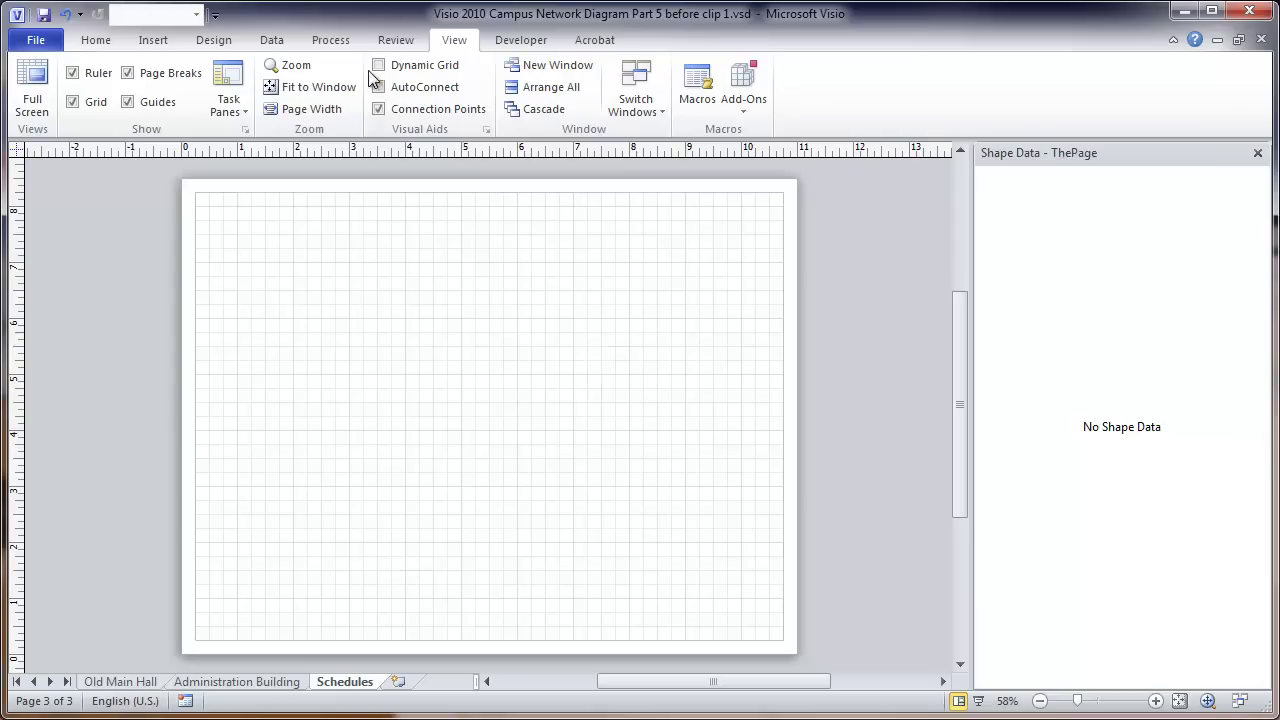
# - Start a new shape report definition that covers the shapes on all pages
pyautogui.click(393, 40)
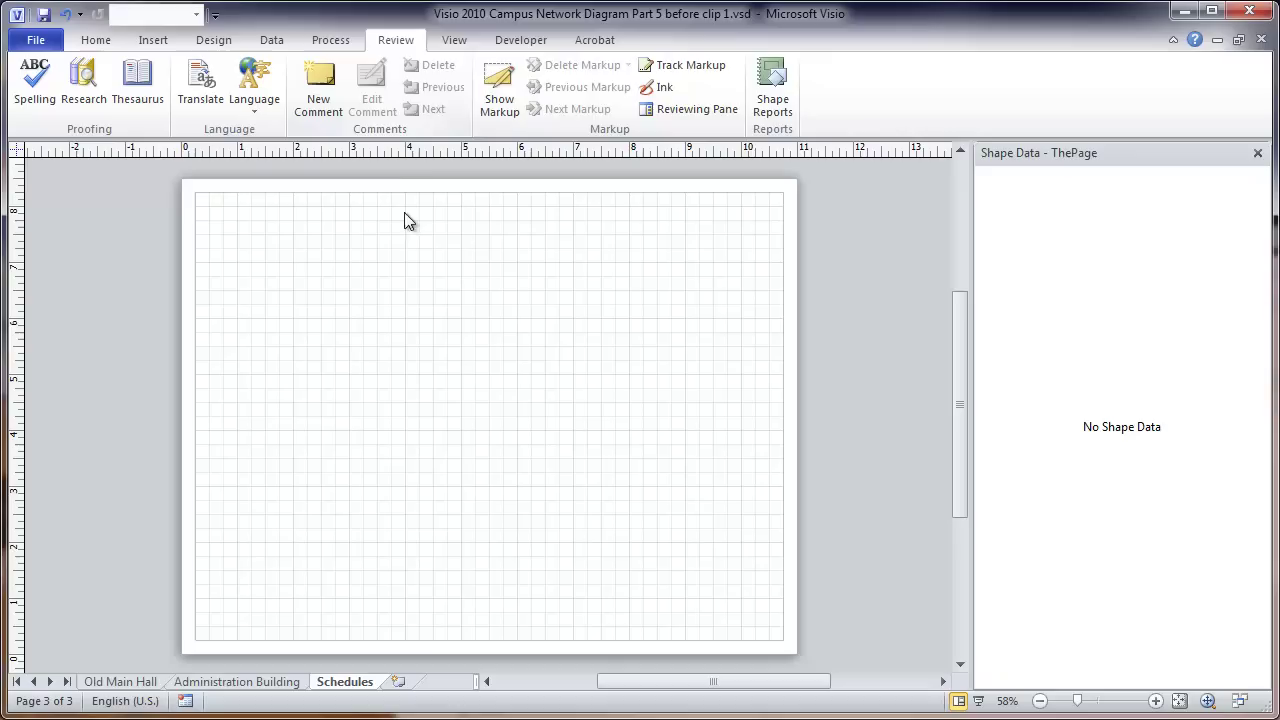
pyautogui.click(773, 100)
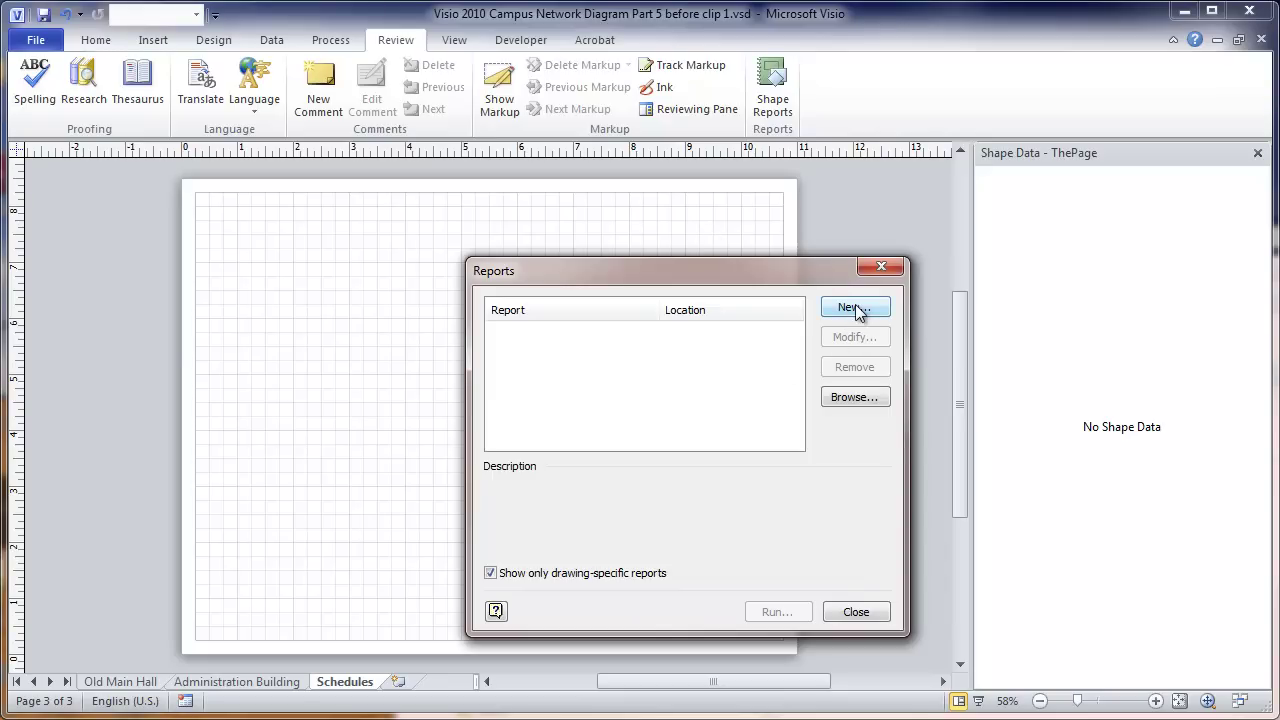
pyautogui.click(855, 308)
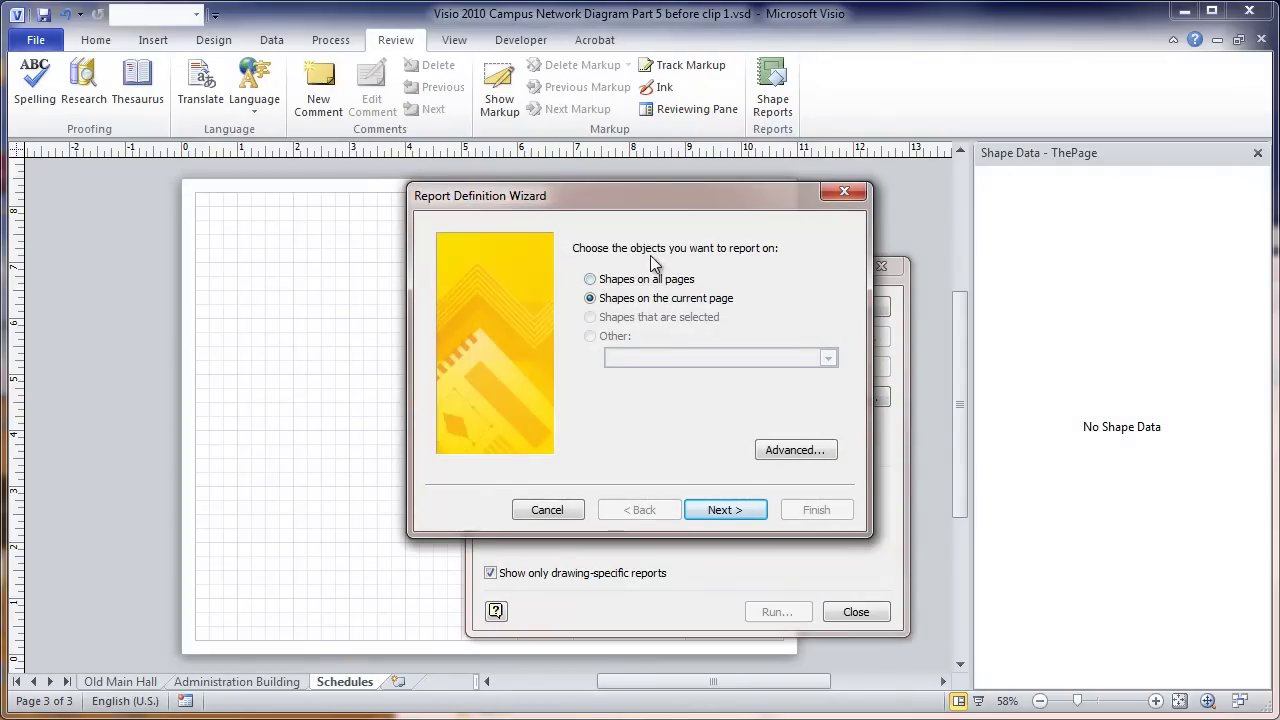
pyautogui.click(590, 280)
# - Limit the report rows with the criterion <Layer Name> equals Switch
pyautogui.click(794, 450)
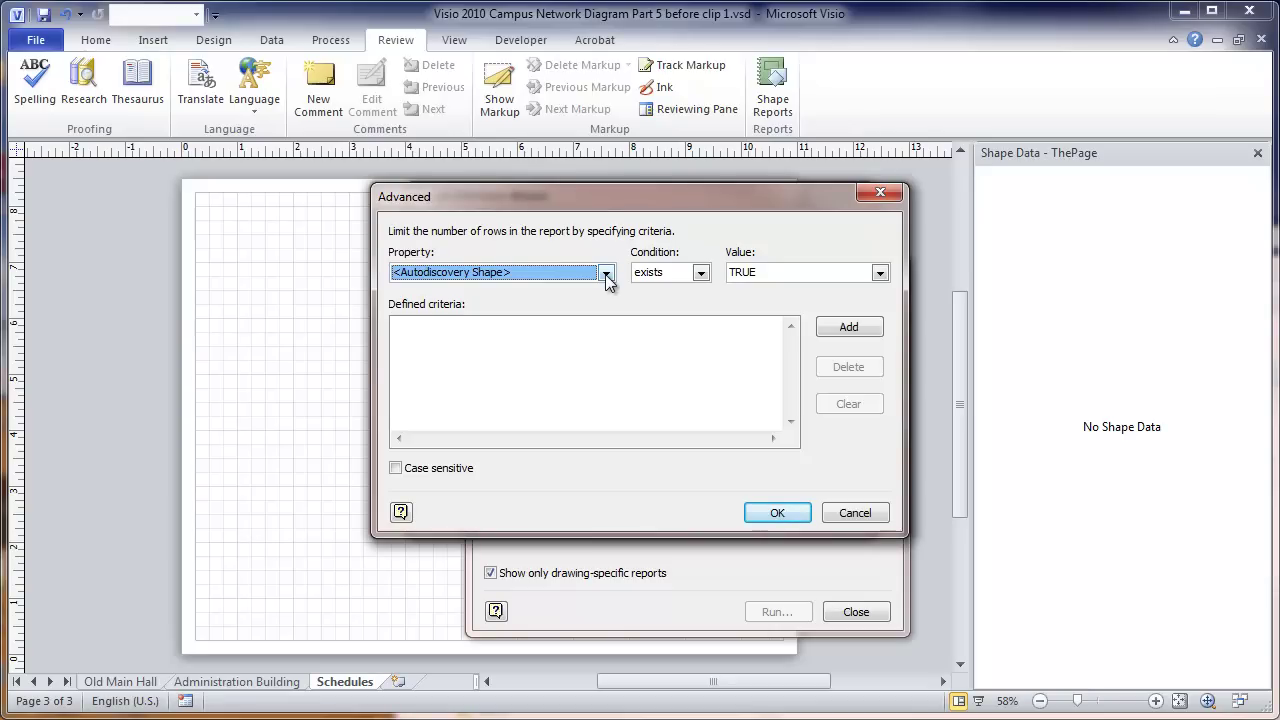
pyautogui.click(605, 272)
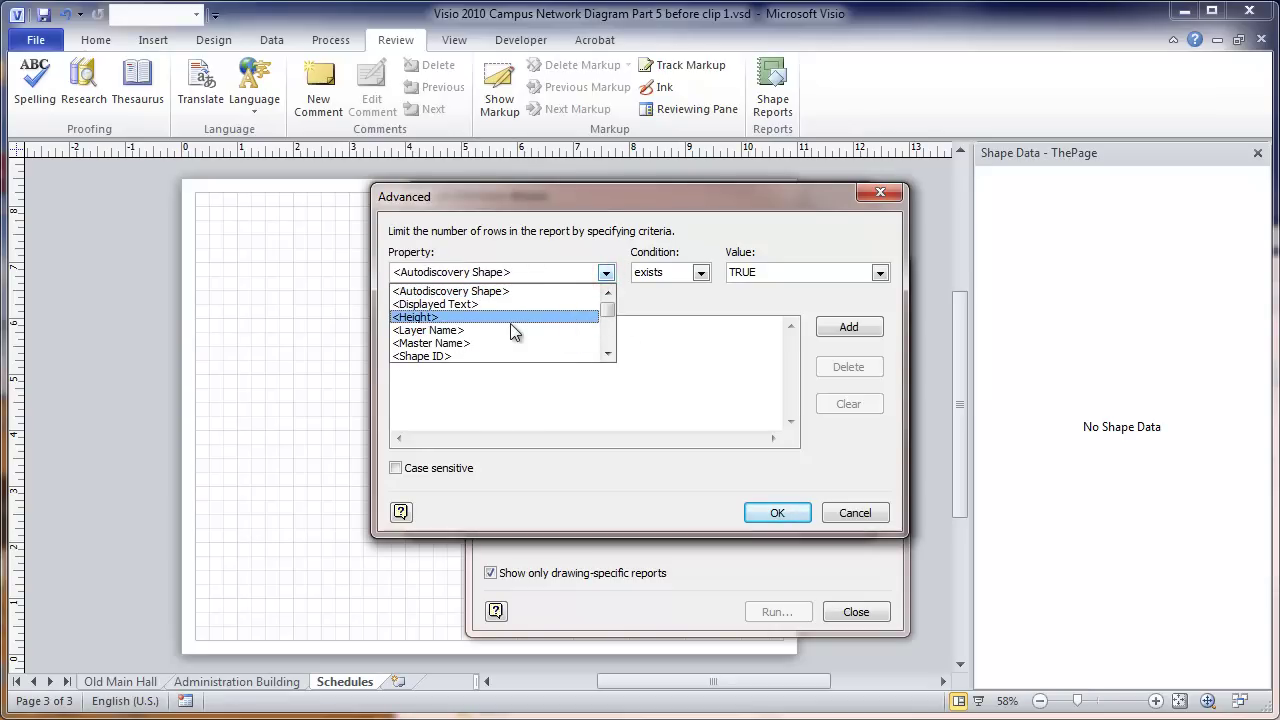
pyautogui.click(447, 329)
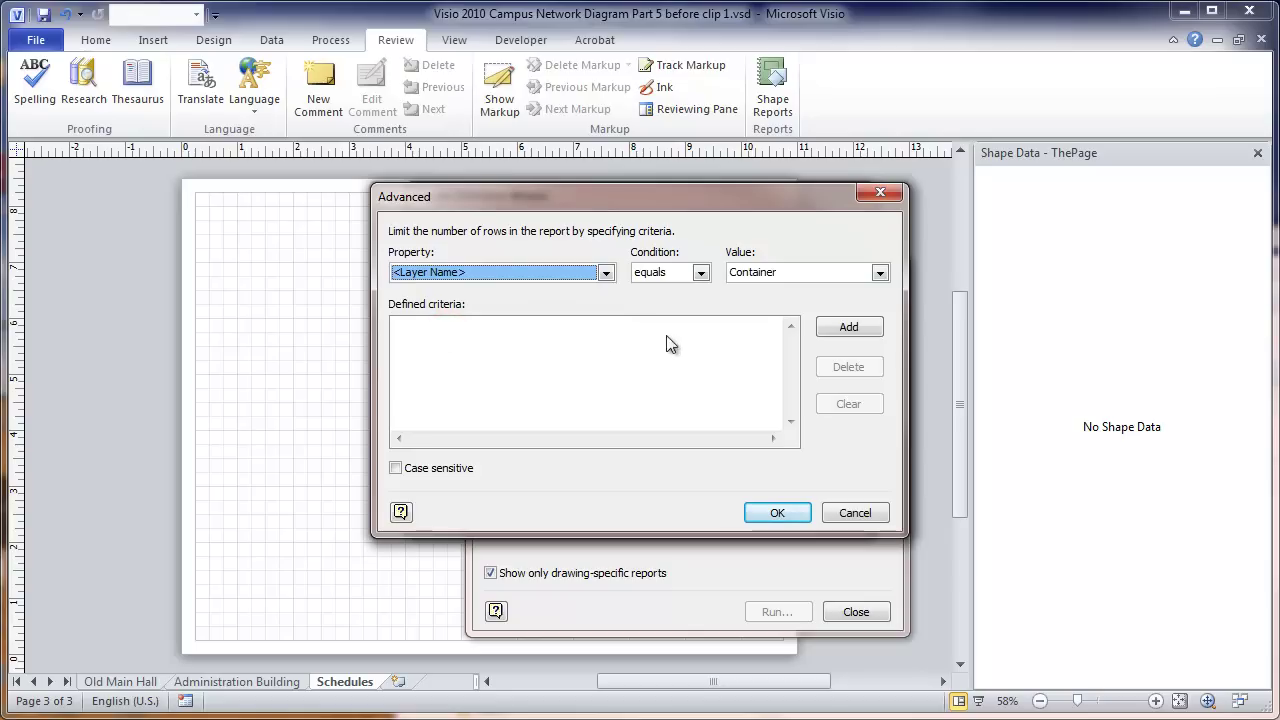
pyautogui.click(880, 273)
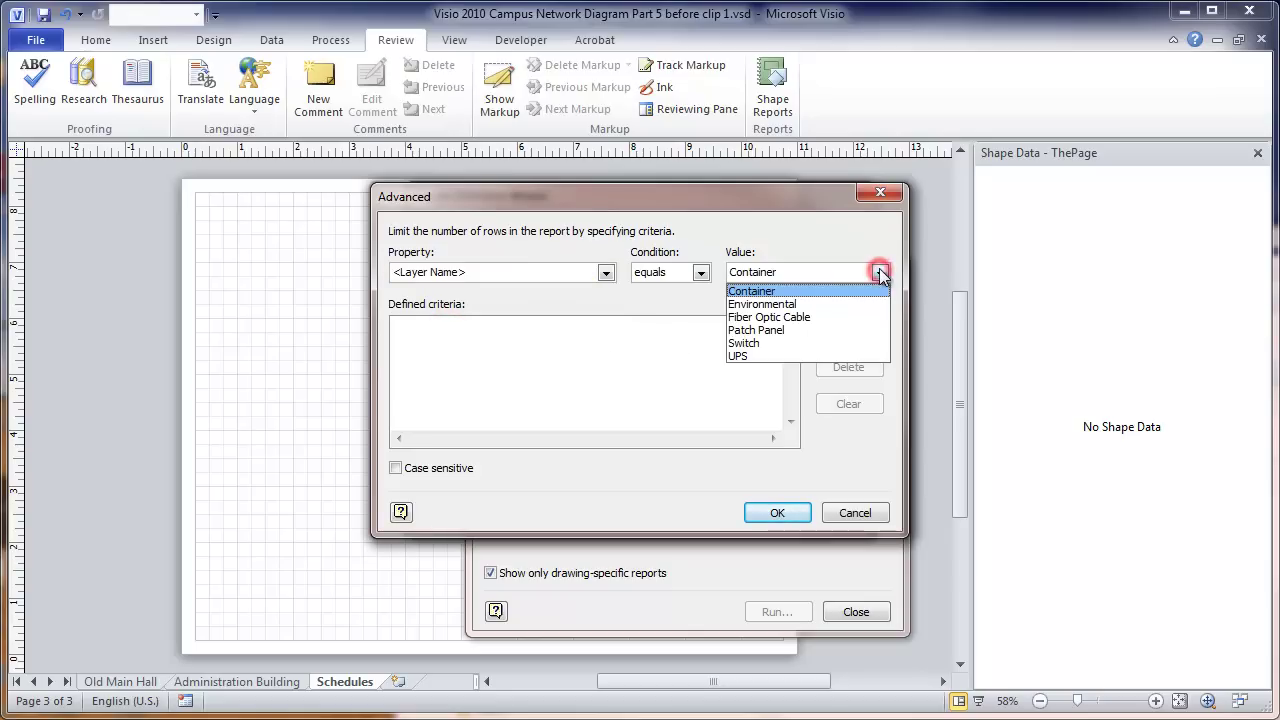
pyautogui.click(748, 343)
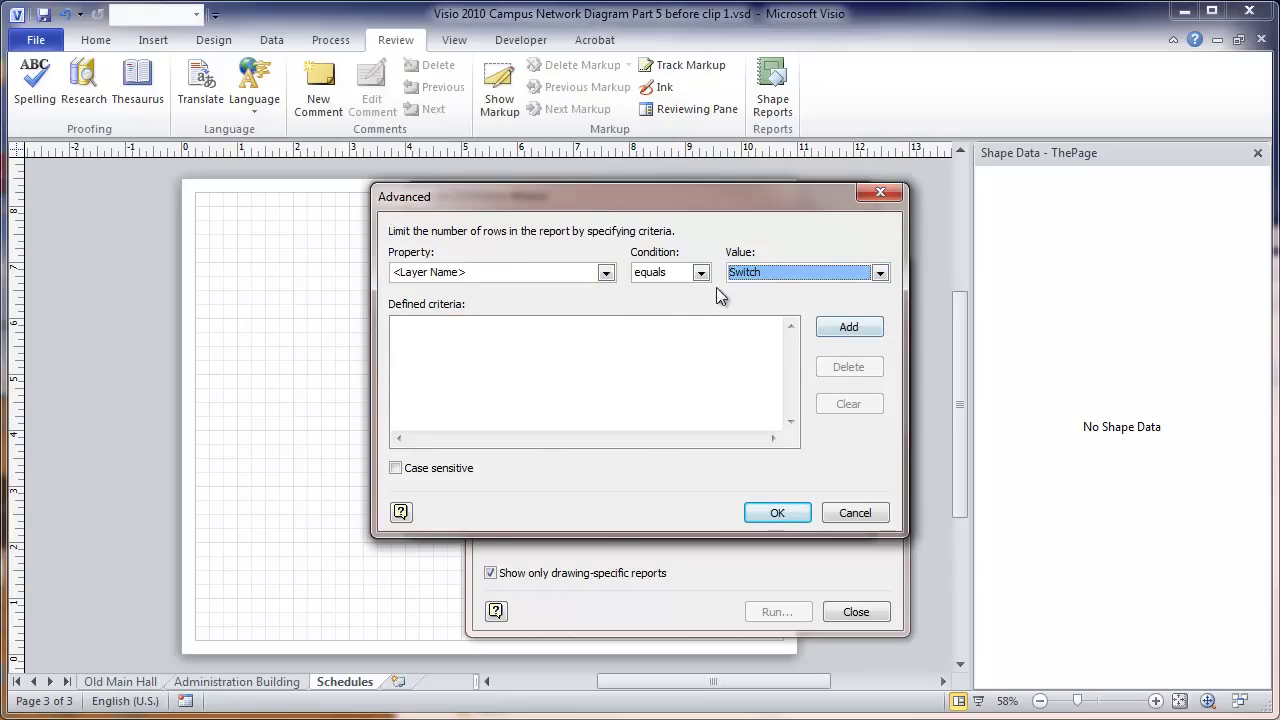
pyautogui.click(849, 327)
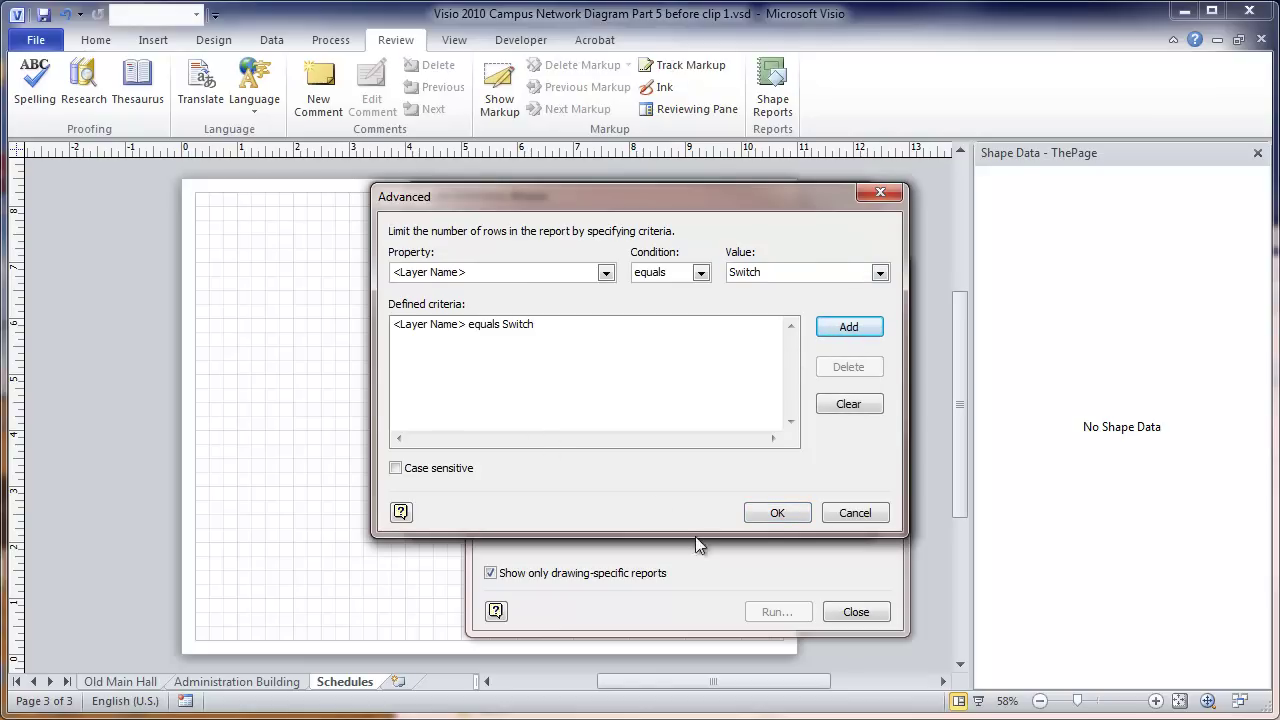
pyautogui.click(778, 513)
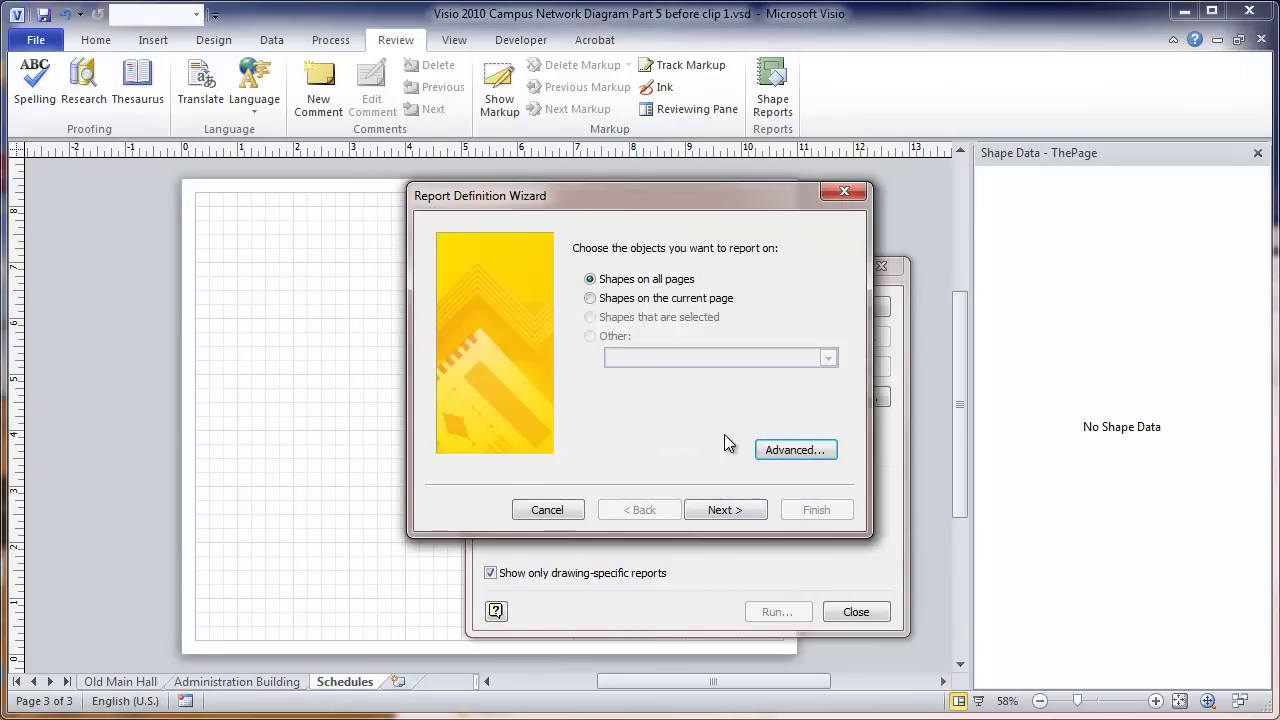
# - Choose IP Address, Location and Product Number as the report's columns
pyautogui.click(714, 512)
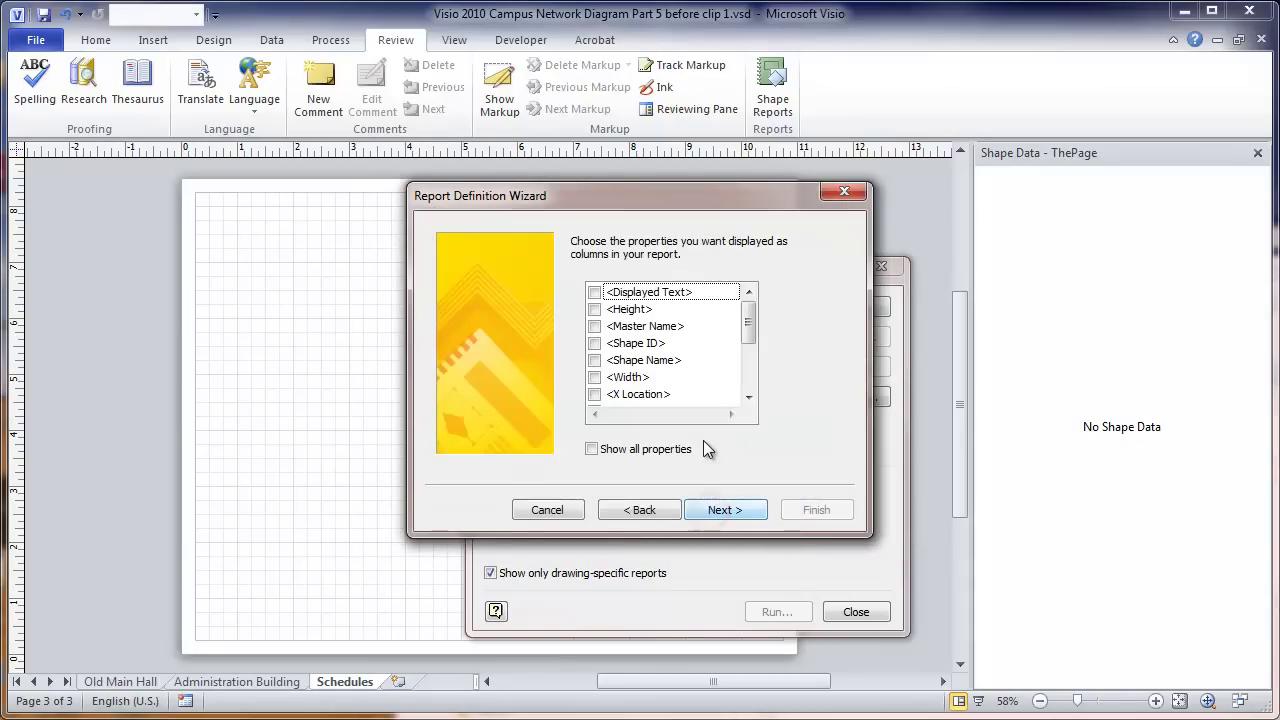
pyautogui.moveTo(745, 320); pyautogui.dragTo(748, 362)
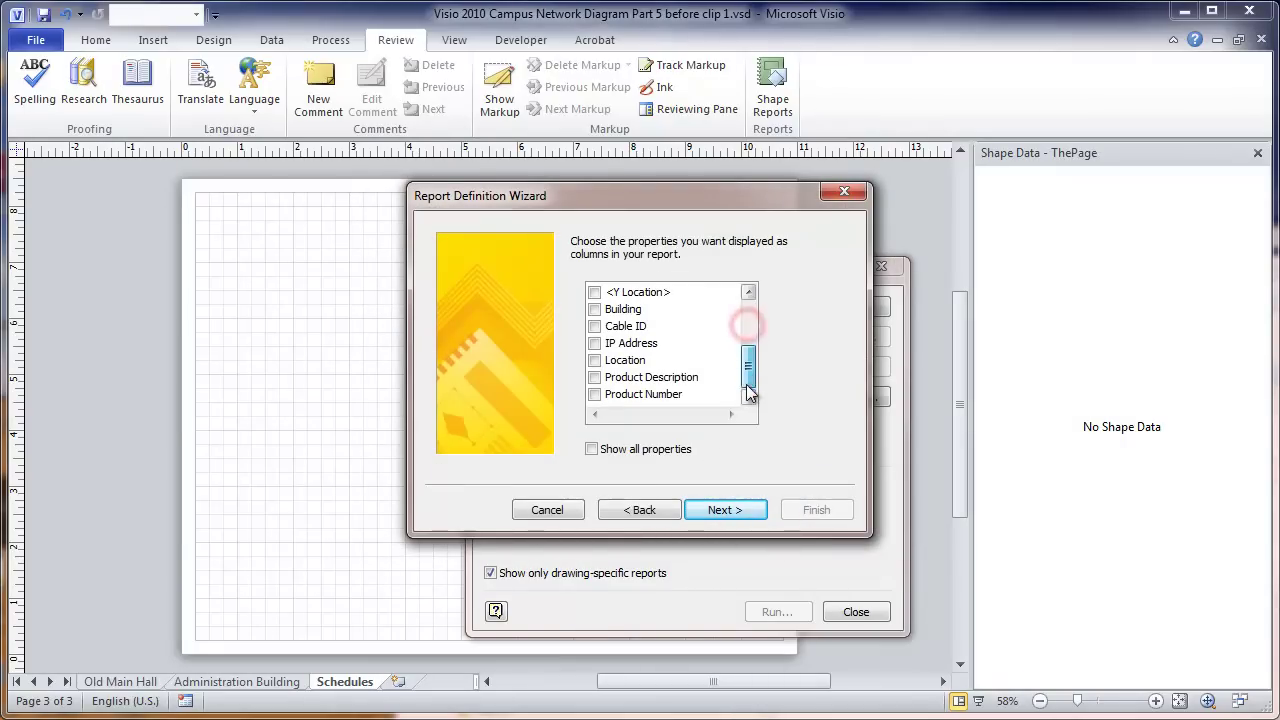
pyautogui.click(594, 343)
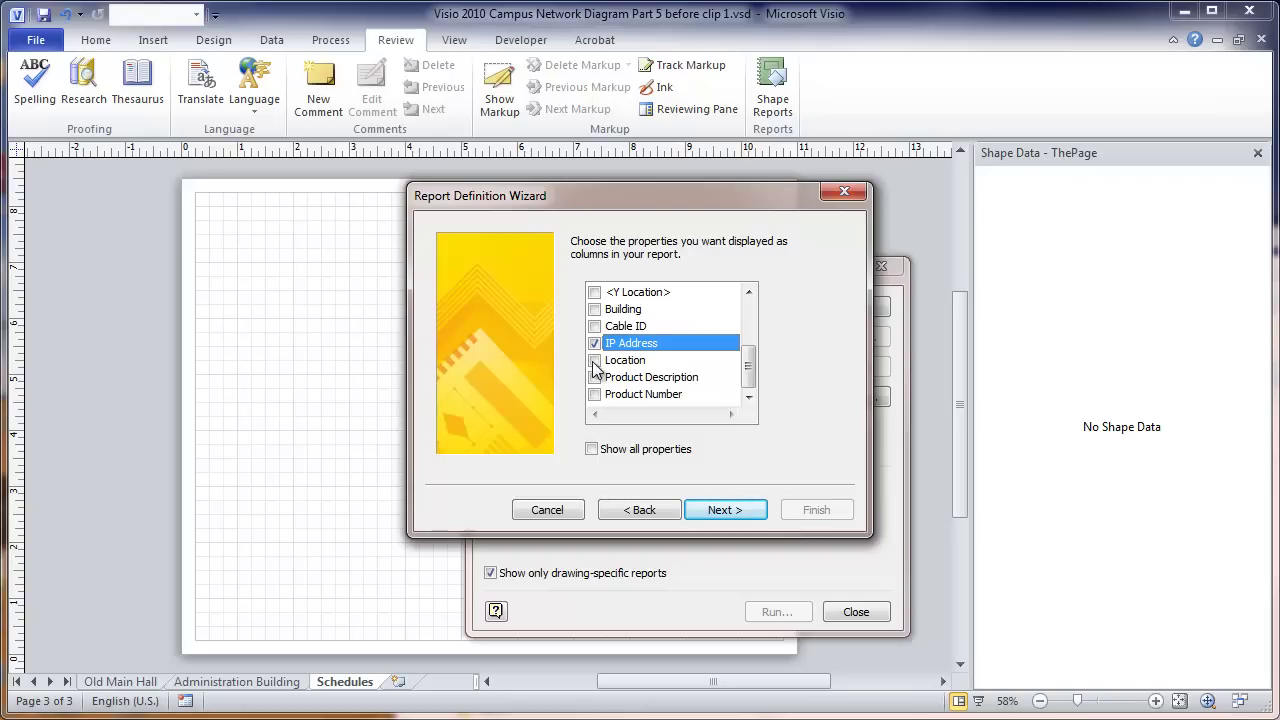
pyautogui.click(594, 360)
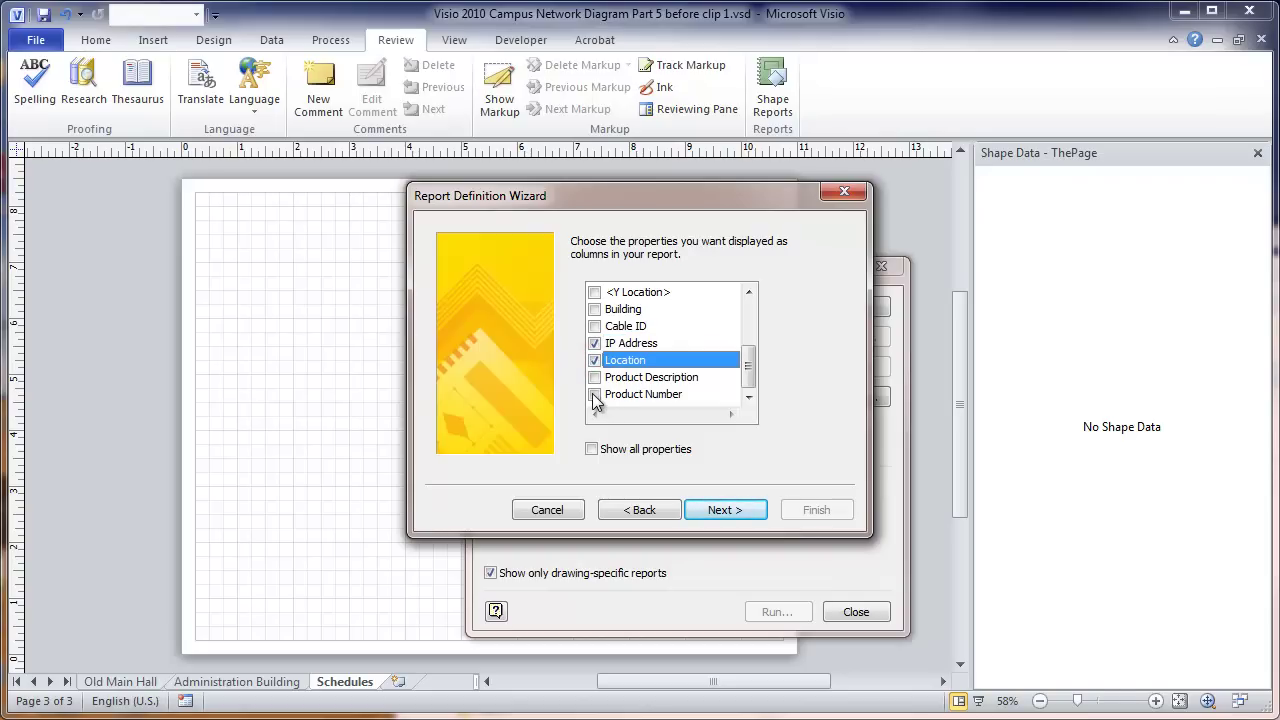
pyautogui.click(594, 397)
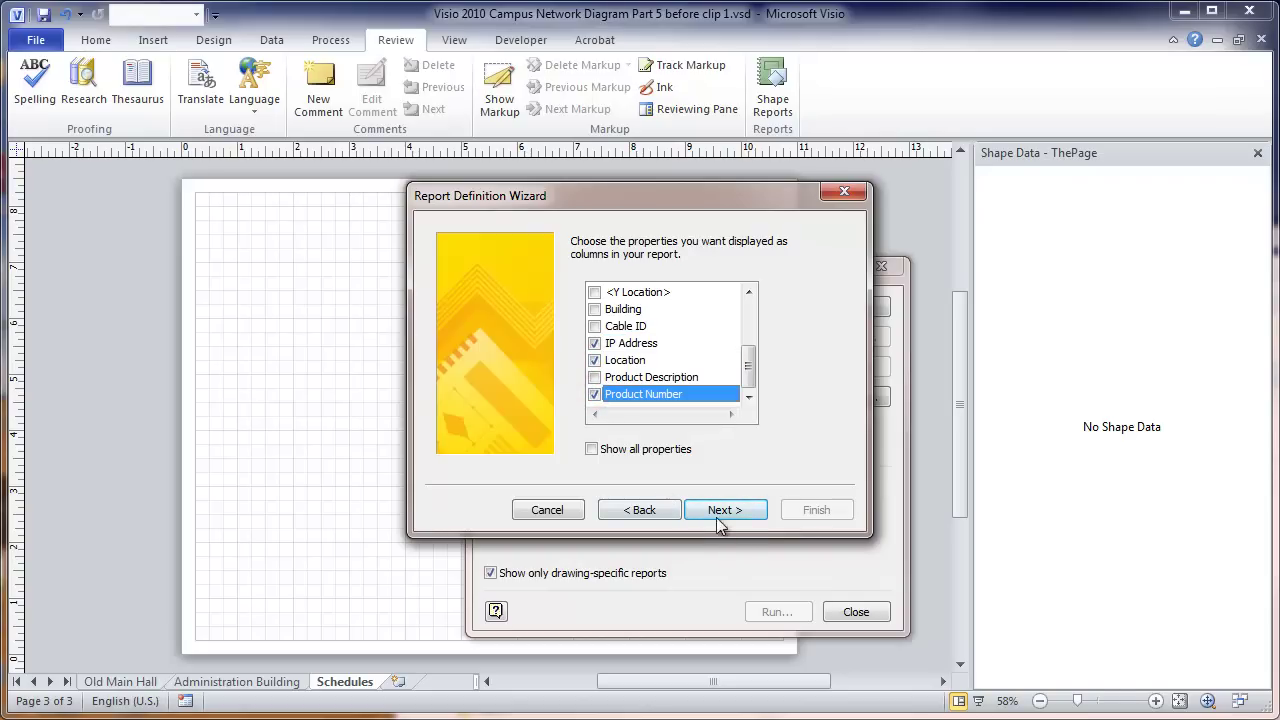
pyautogui.click(723, 509)
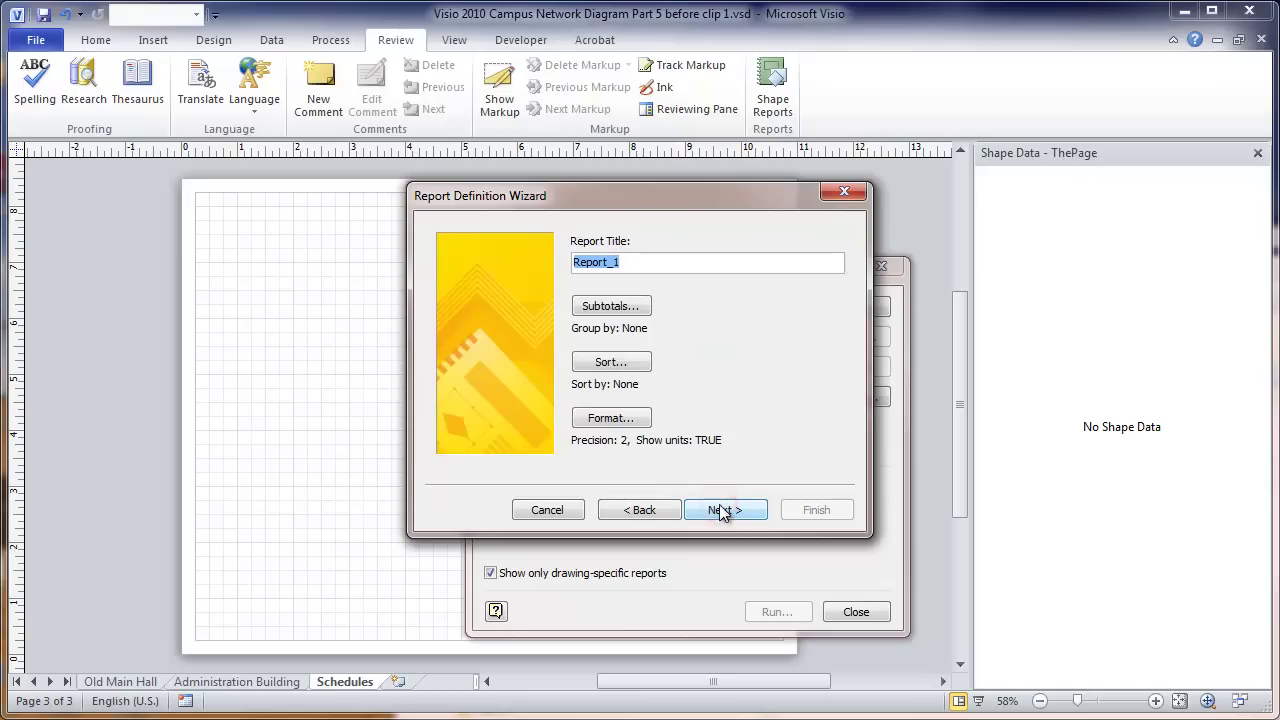
# - Title the report "Network Switches - All Buildings"
pyautogui.moveTo(637, 261); pyautogui.dragTo(564, 262)
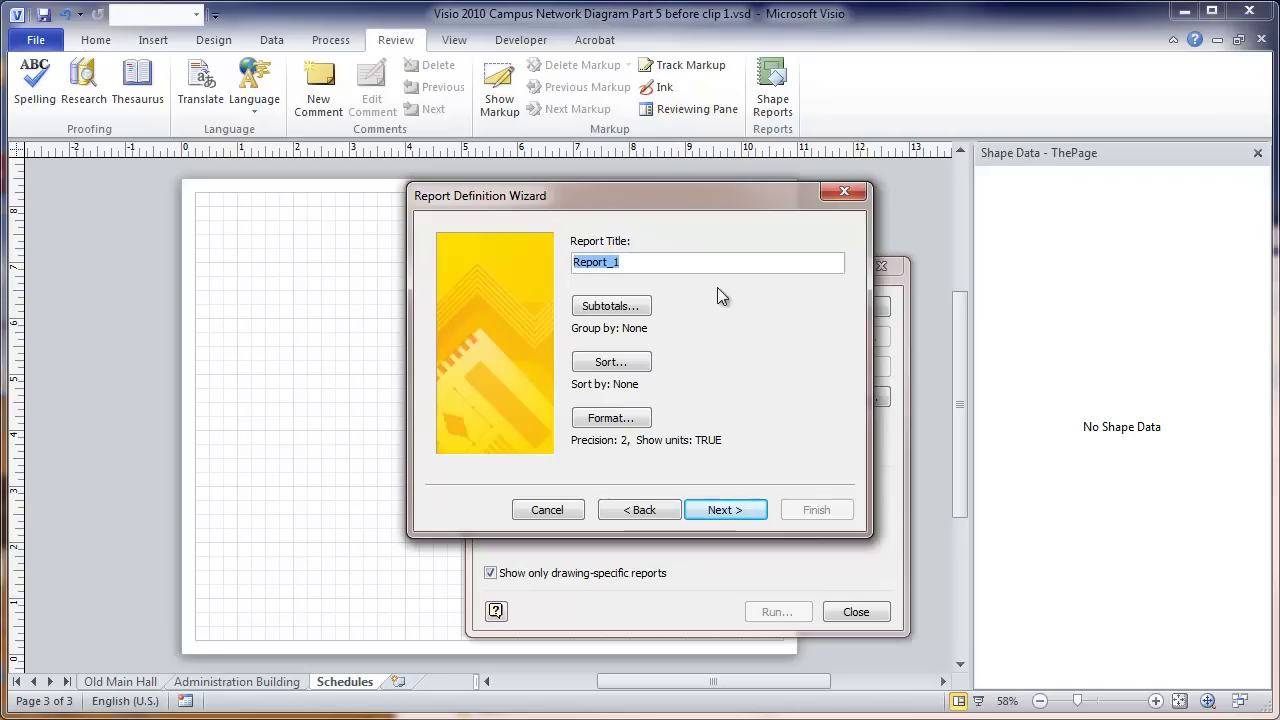
pyautogui.write('Network Switches')
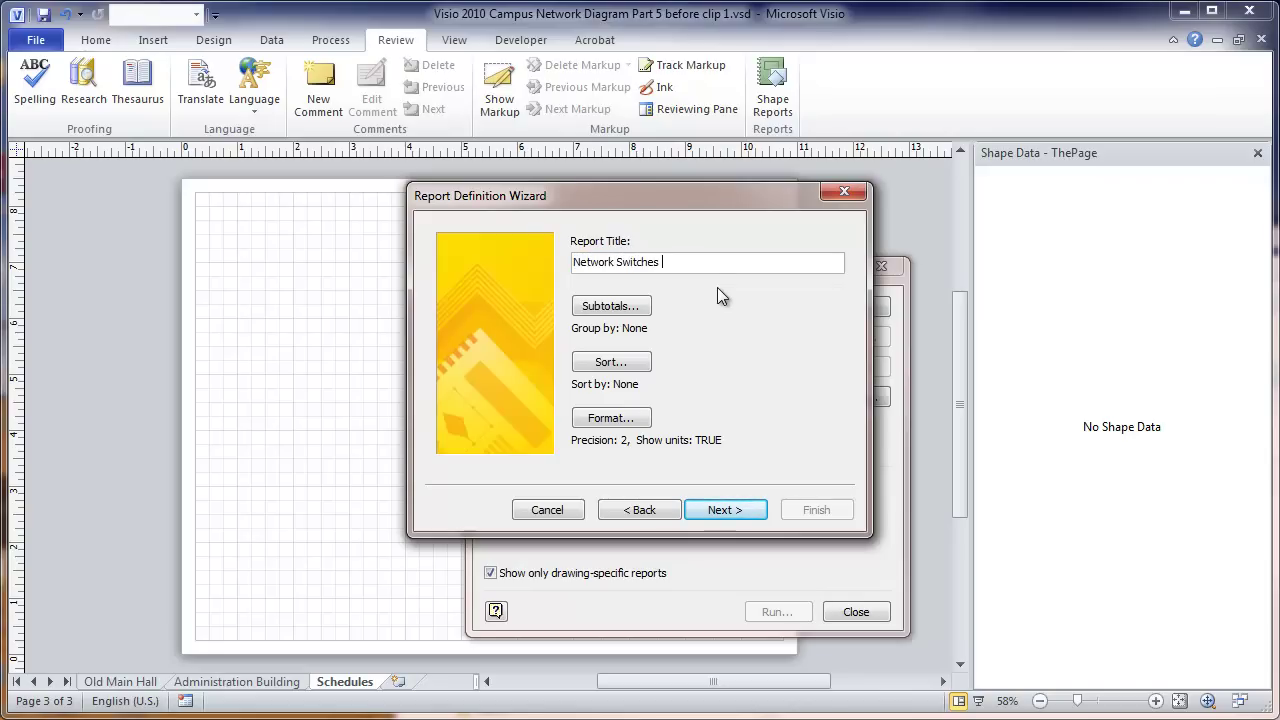
pyautogui.write(' - All Buildings')
# - Group the report's subtotals by Product Number and include a COUNT of the Product Number property
pyautogui.click(611, 307)
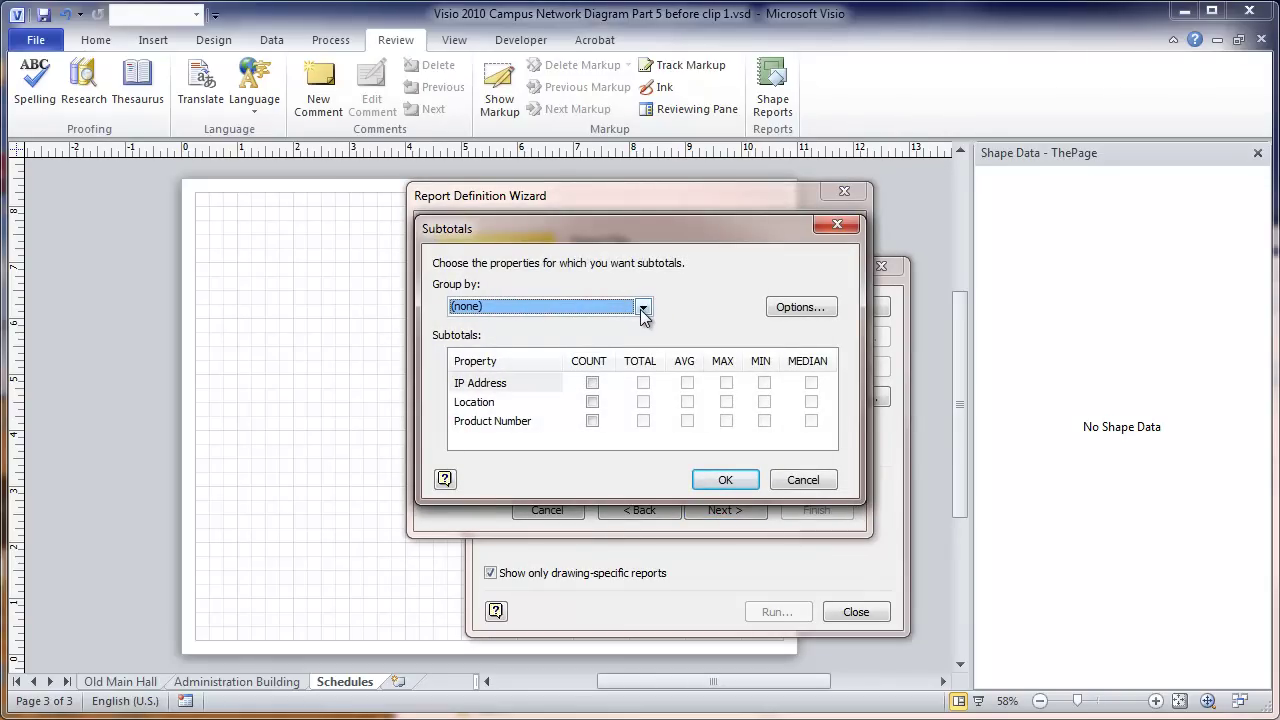
pyautogui.click(643, 309)
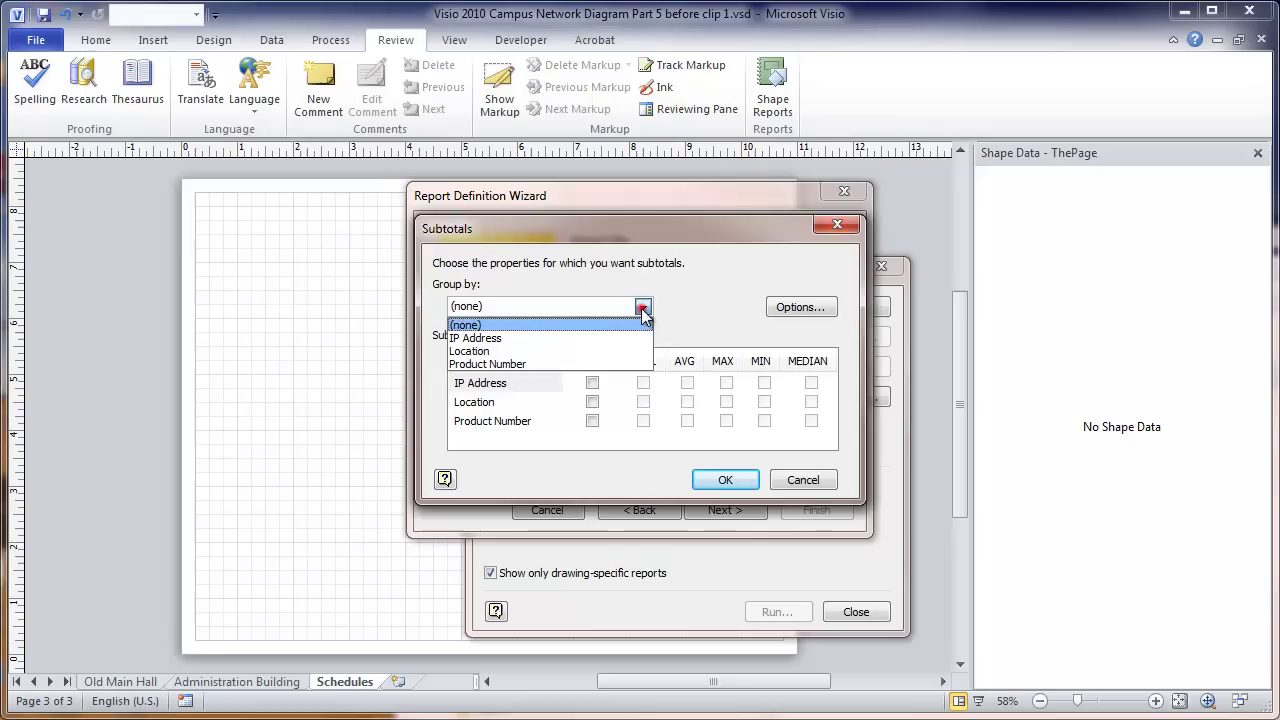
pyautogui.click(513, 364)
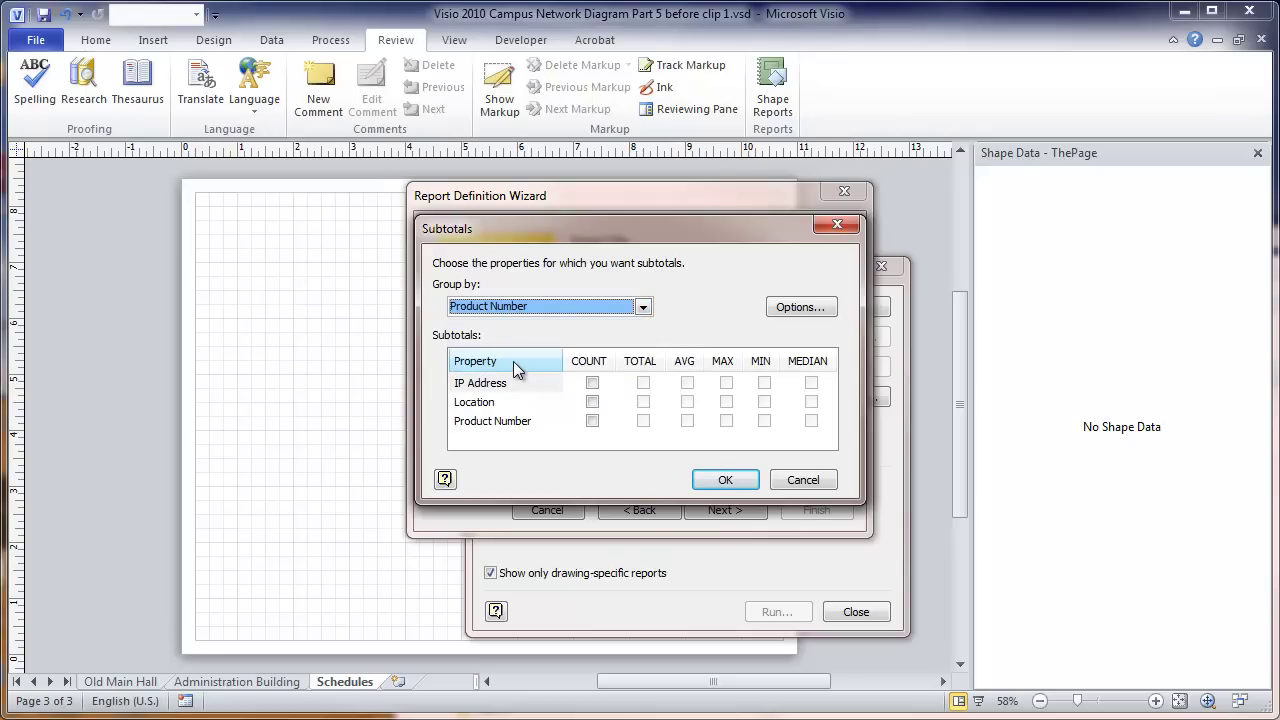
pyautogui.click(591, 420)
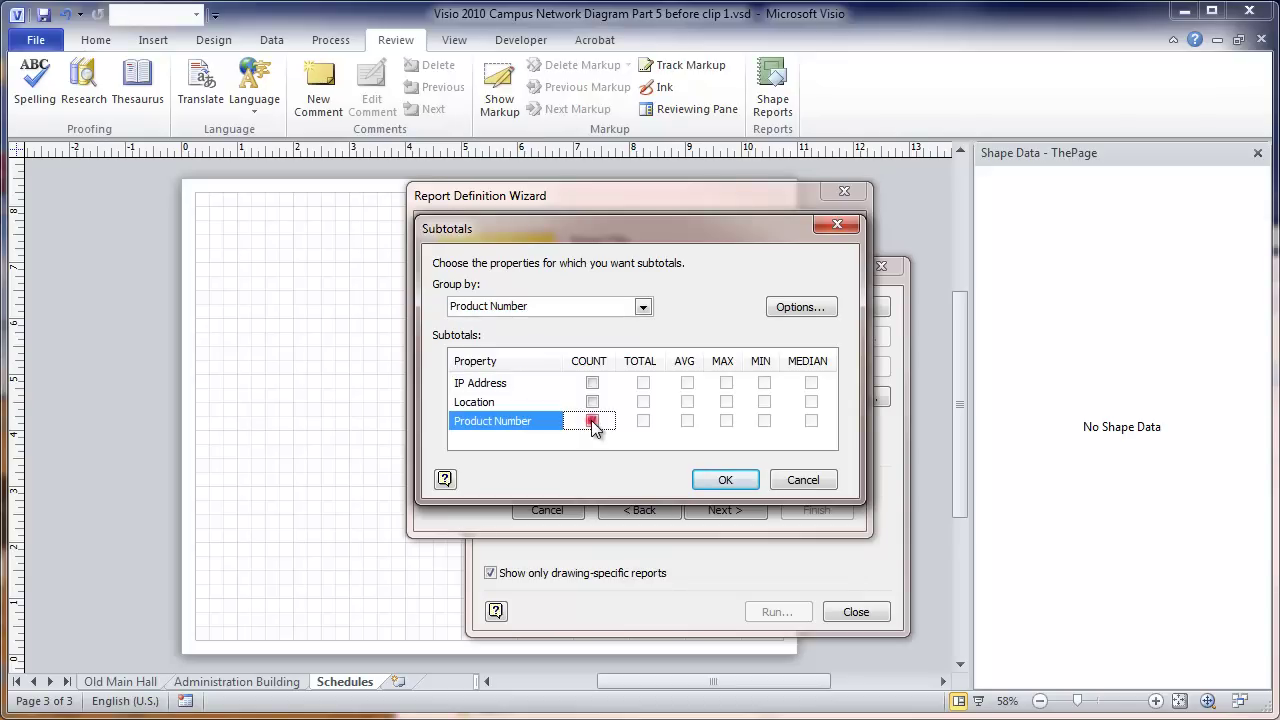
pyautogui.click(720, 482)
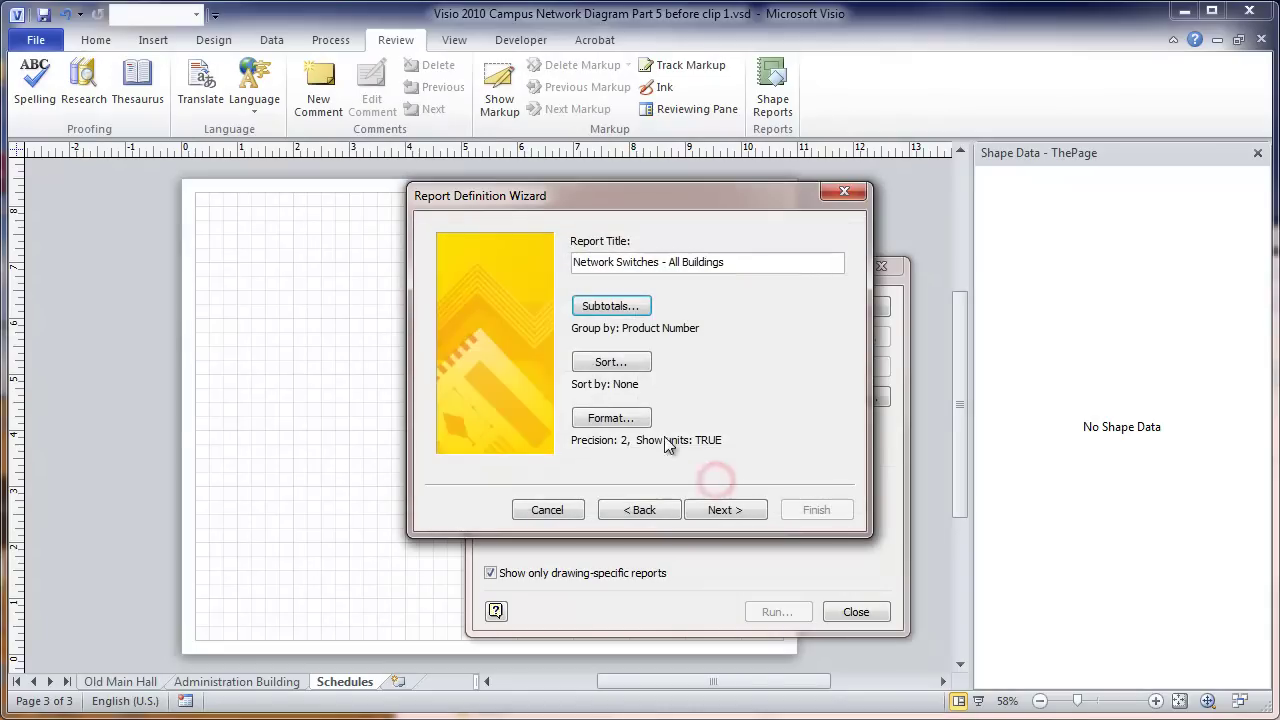
# - Place the Location column before IP Address and sort the report rows by Location in ascending order
pyautogui.click(612, 362)
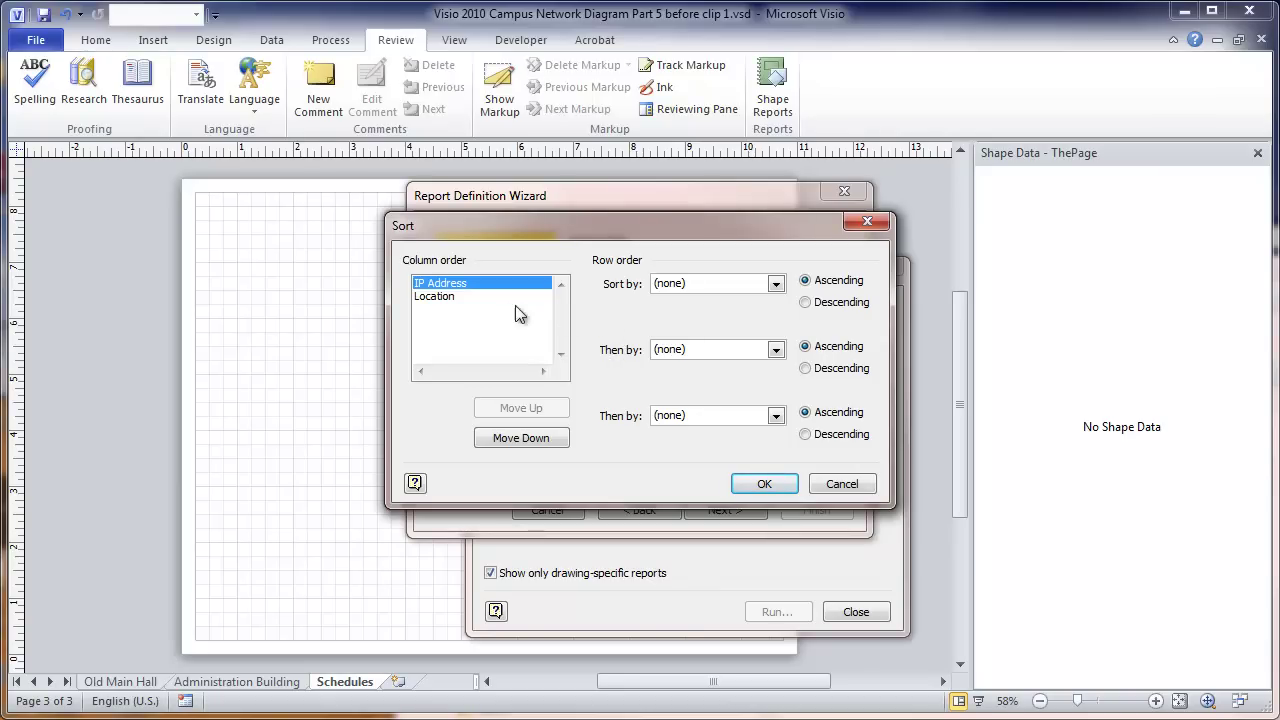
pyautogui.click(449, 295)
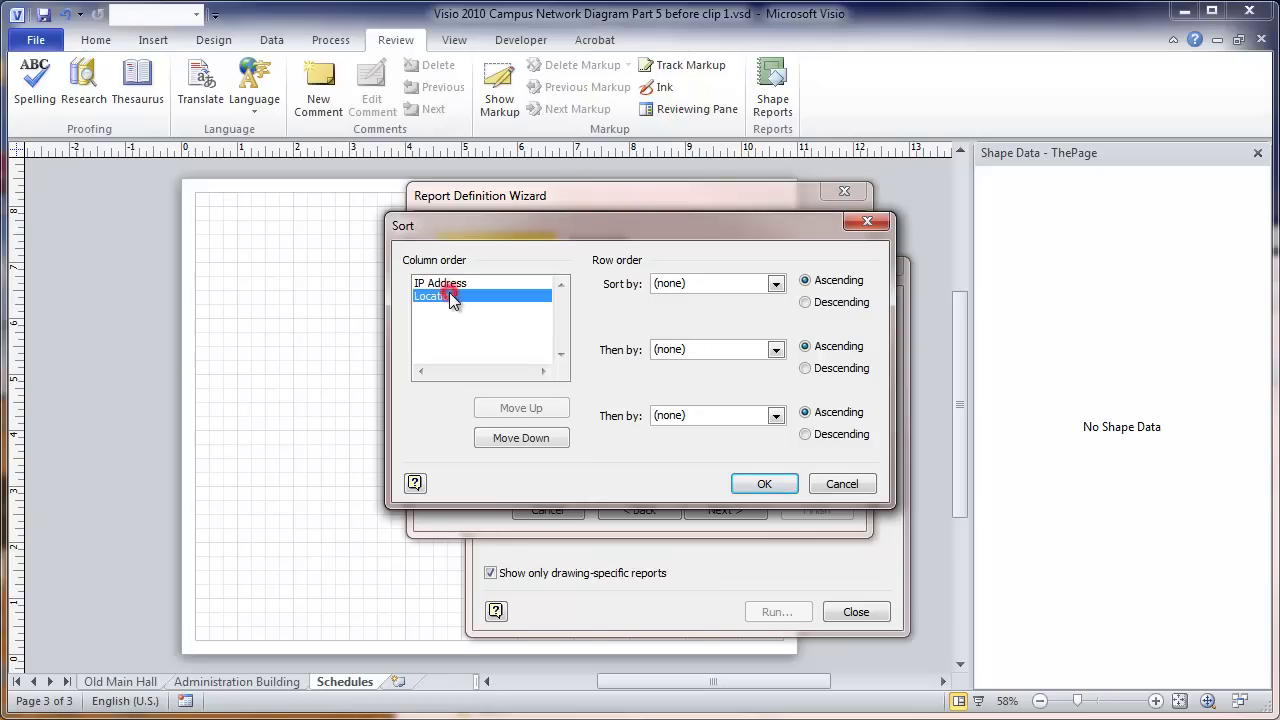
pyautogui.click(516, 411)
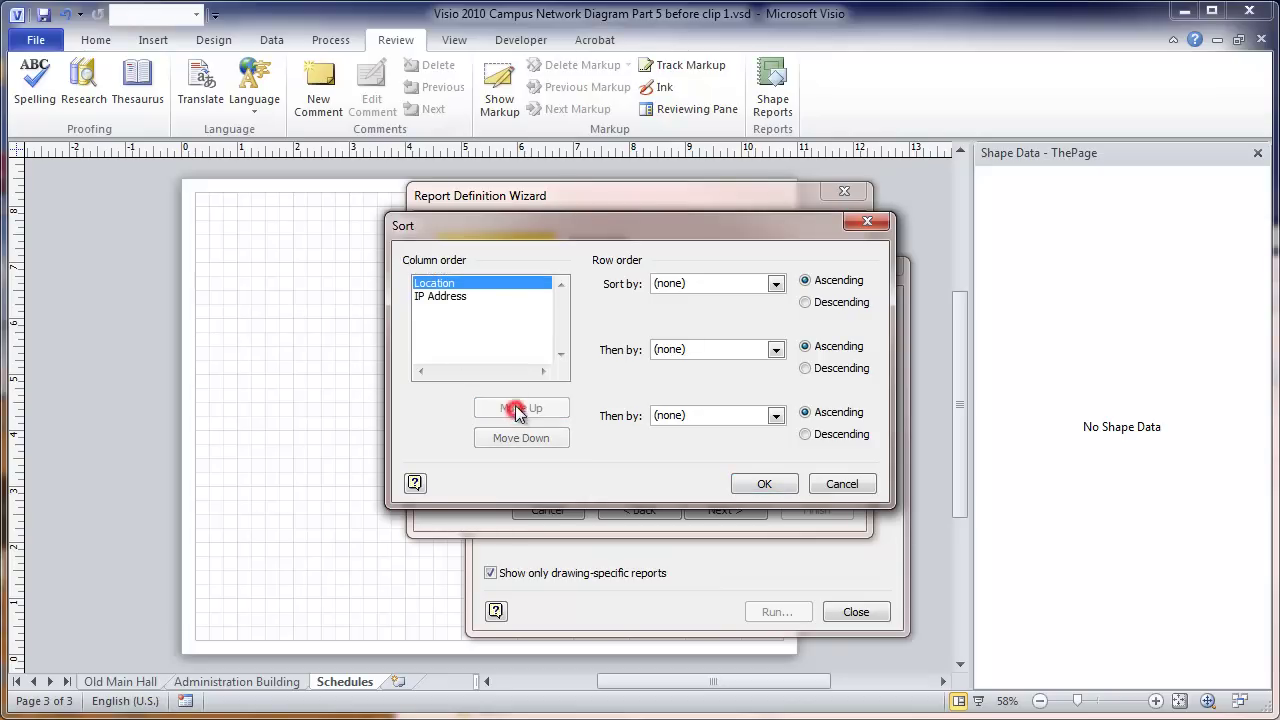
pyautogui.click(776, 285)
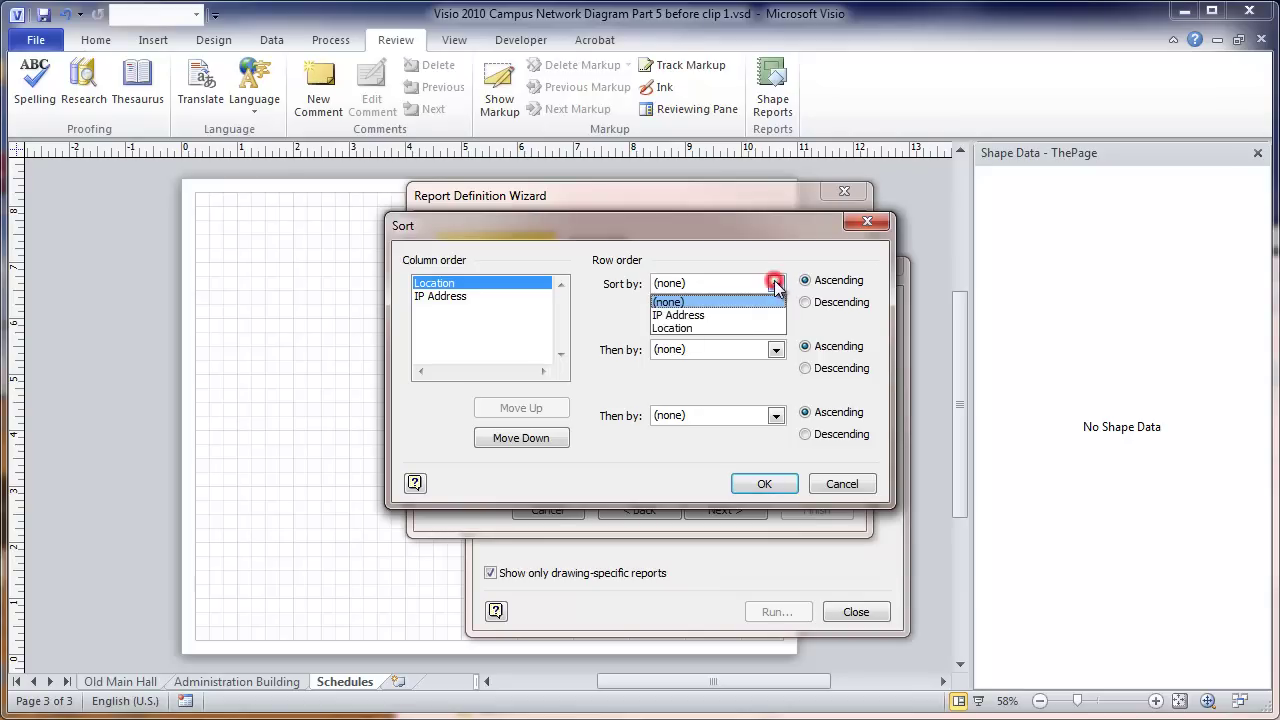
pyautogui.click(715, 327)
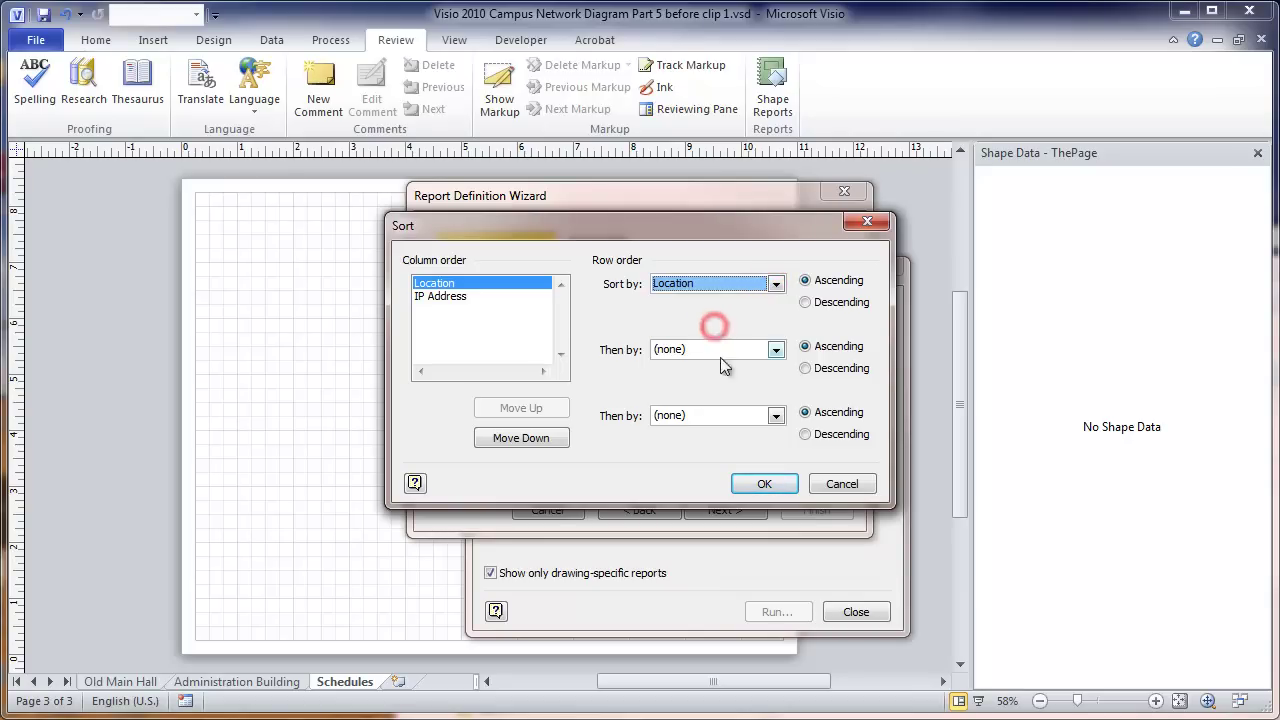
pyautogui.click(764, 485)
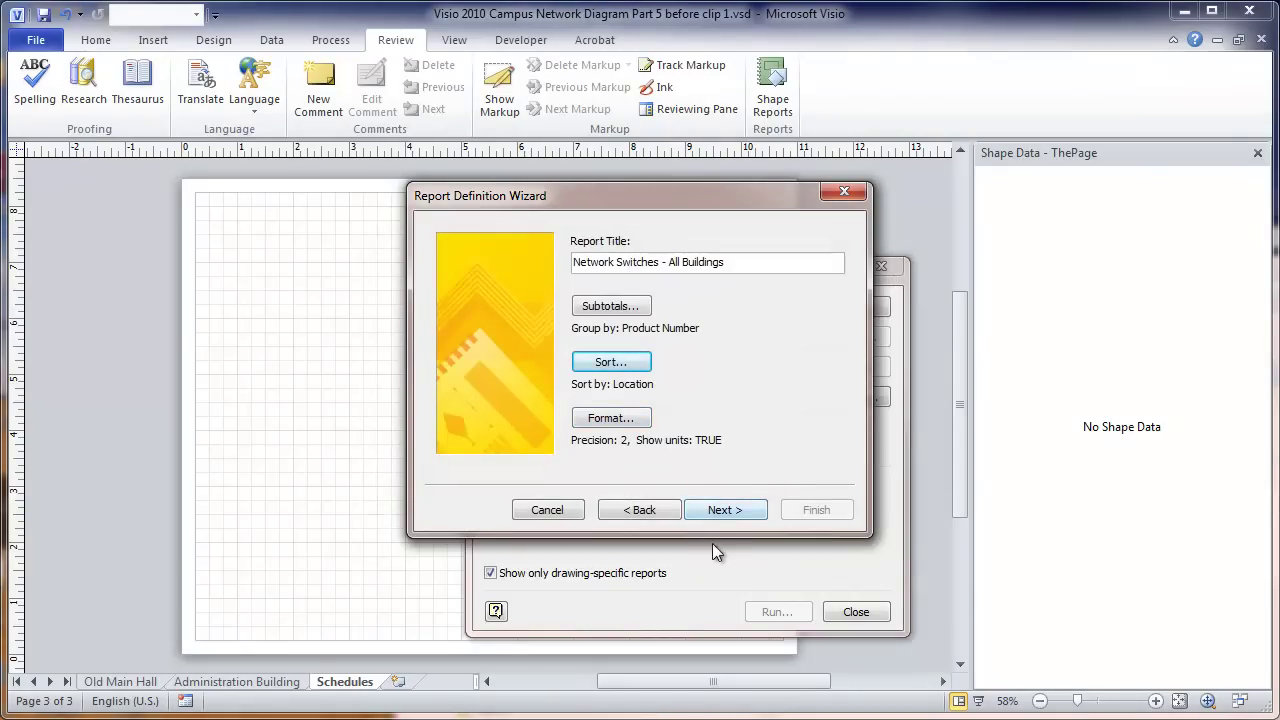
# - Name the report definition "Network Switches" and save it in this drawing
pyautogui.click(722, 510)
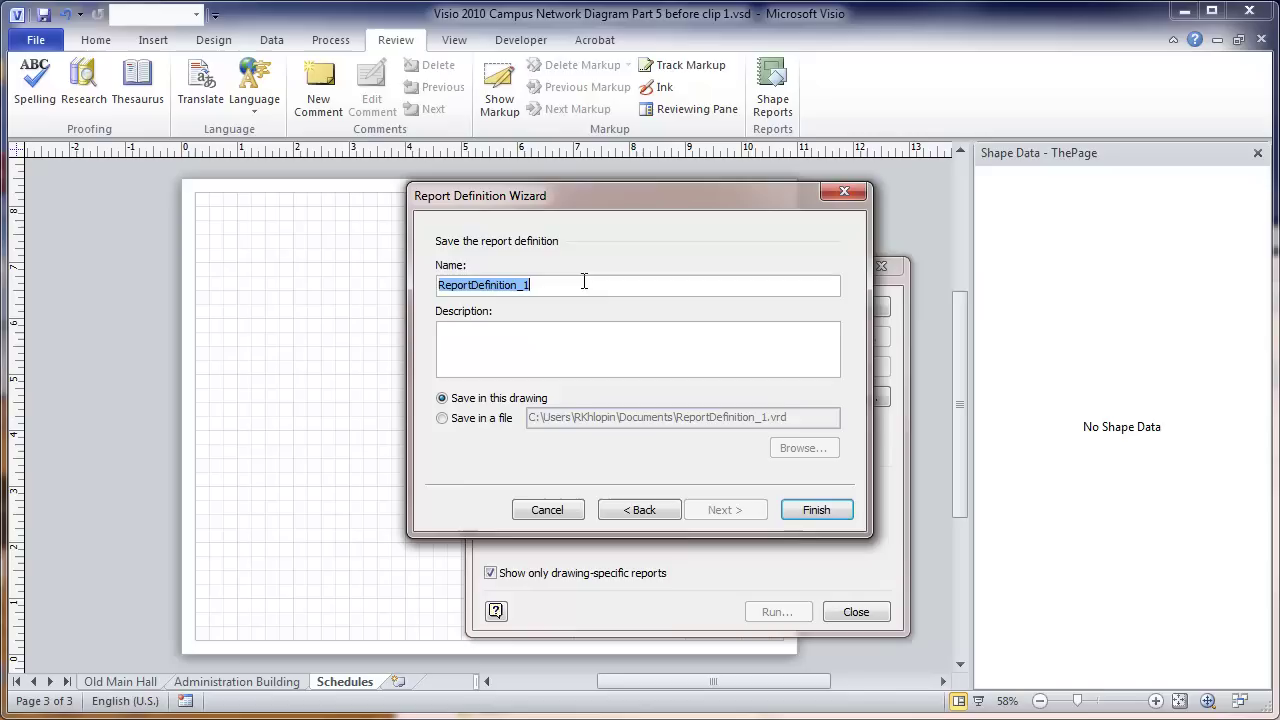
pyautogui.moveTo(552, 284); pyautogui.dragTo(428, 286)
pyautogui.write('Net')
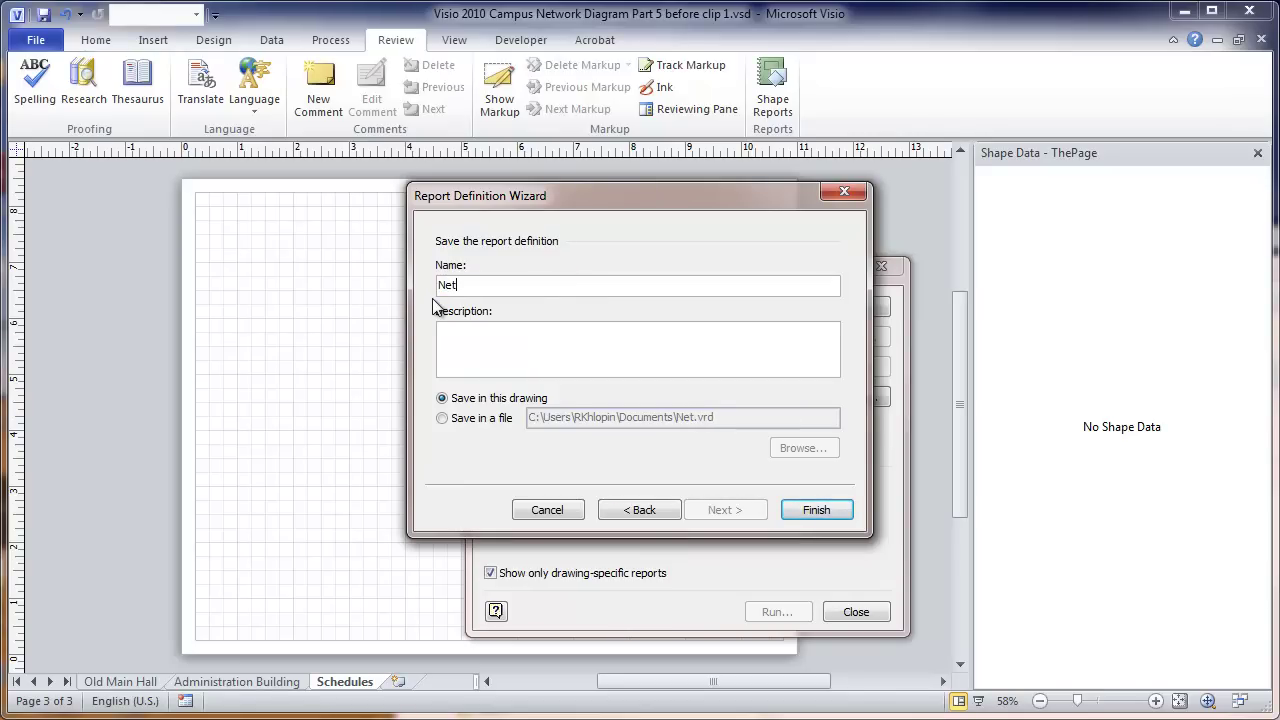
pyautogui.write('work Switches')
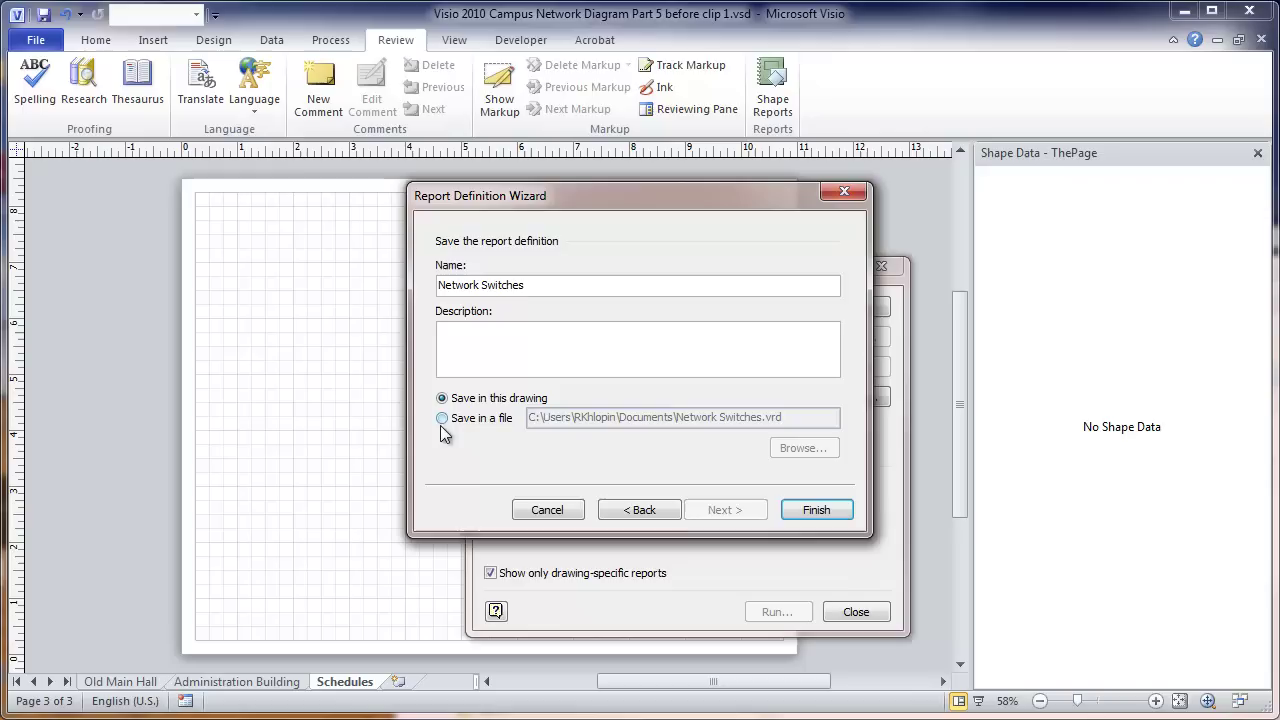
pyautogui.click(816, 512)
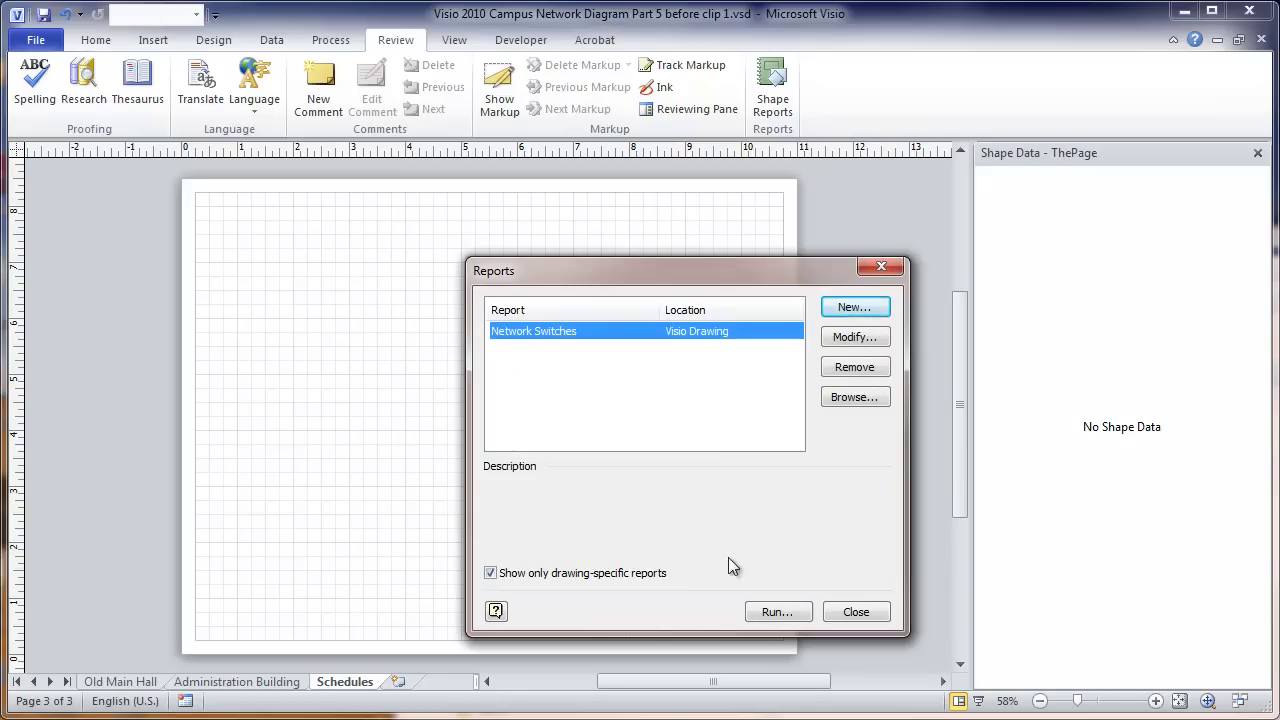
# - Run the Network Switches report as a Visio shape, saved with a copy of the report definition
pyautogui.click(770, 619)
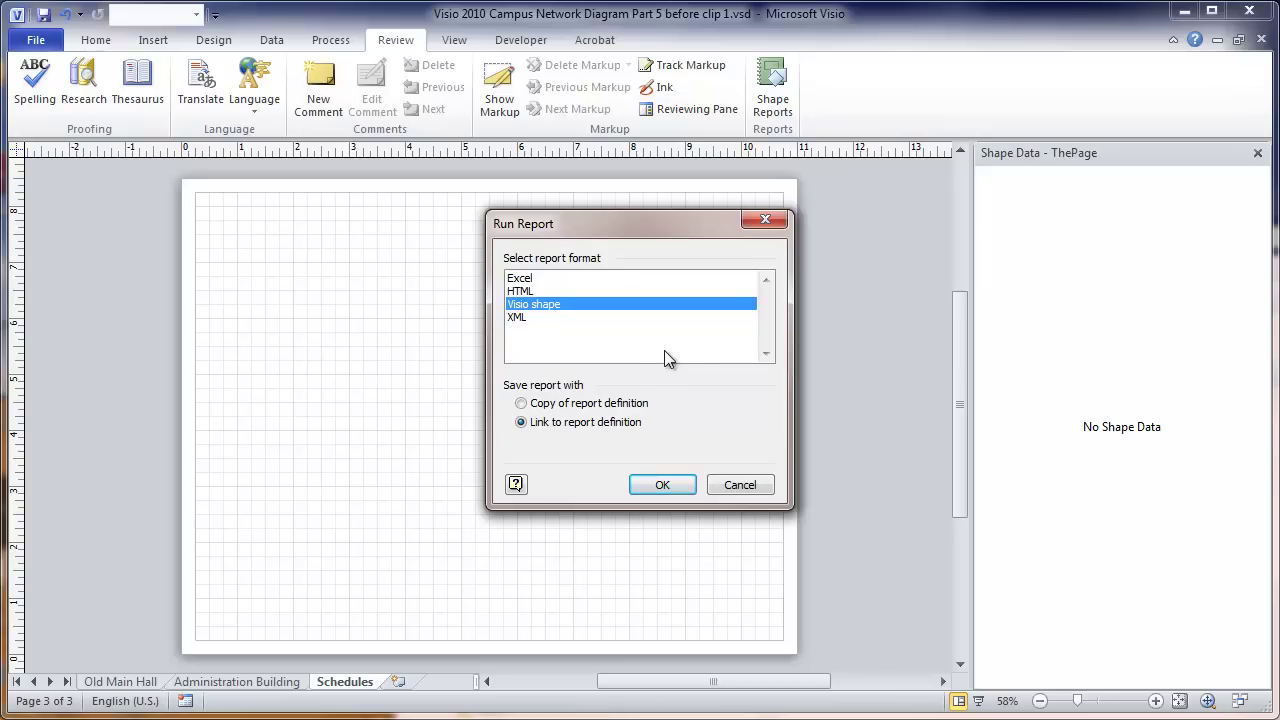
pyautogui.click(521, 403)
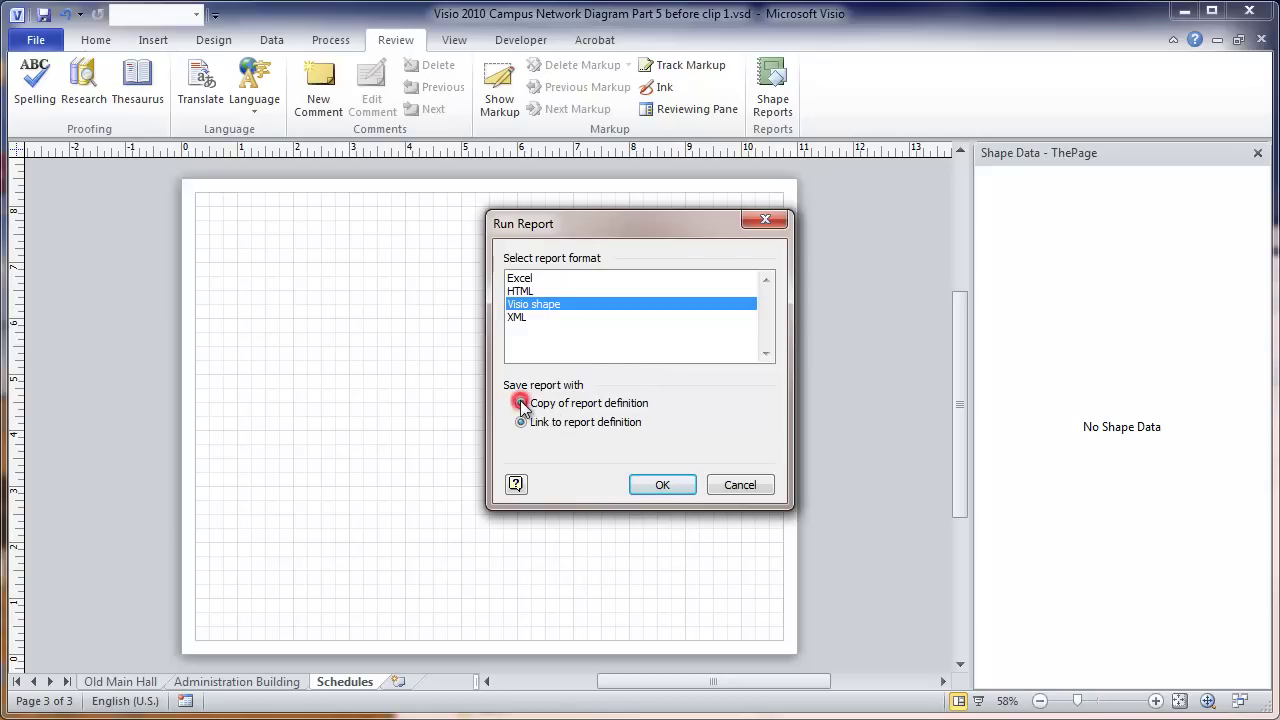
pyautogui.click(662, 487)
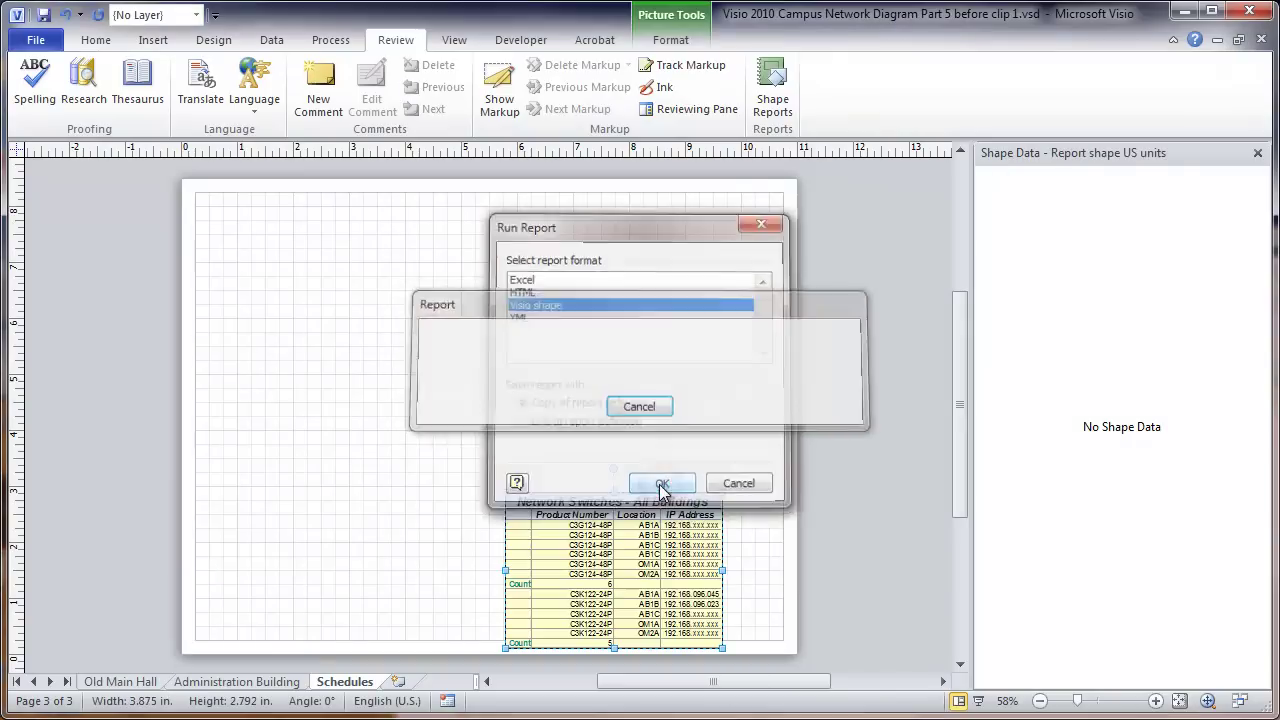
# - Move the network switch report table to the upper-left corner of the Schedules page and deselect it
pyautogui.moveTo(650, 512); pyautogui.dragTo(401, 270)
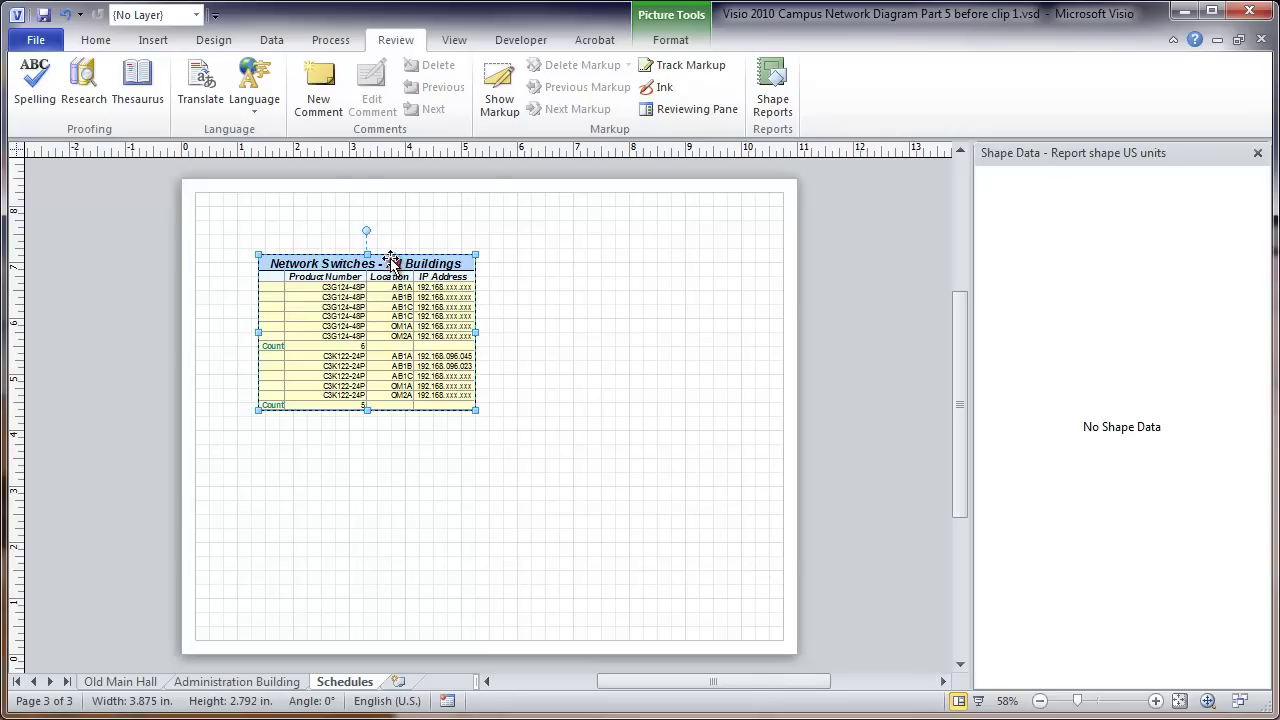
pyautogui.moveTo(394, 263); pyautogui.dragTo(360, 222)
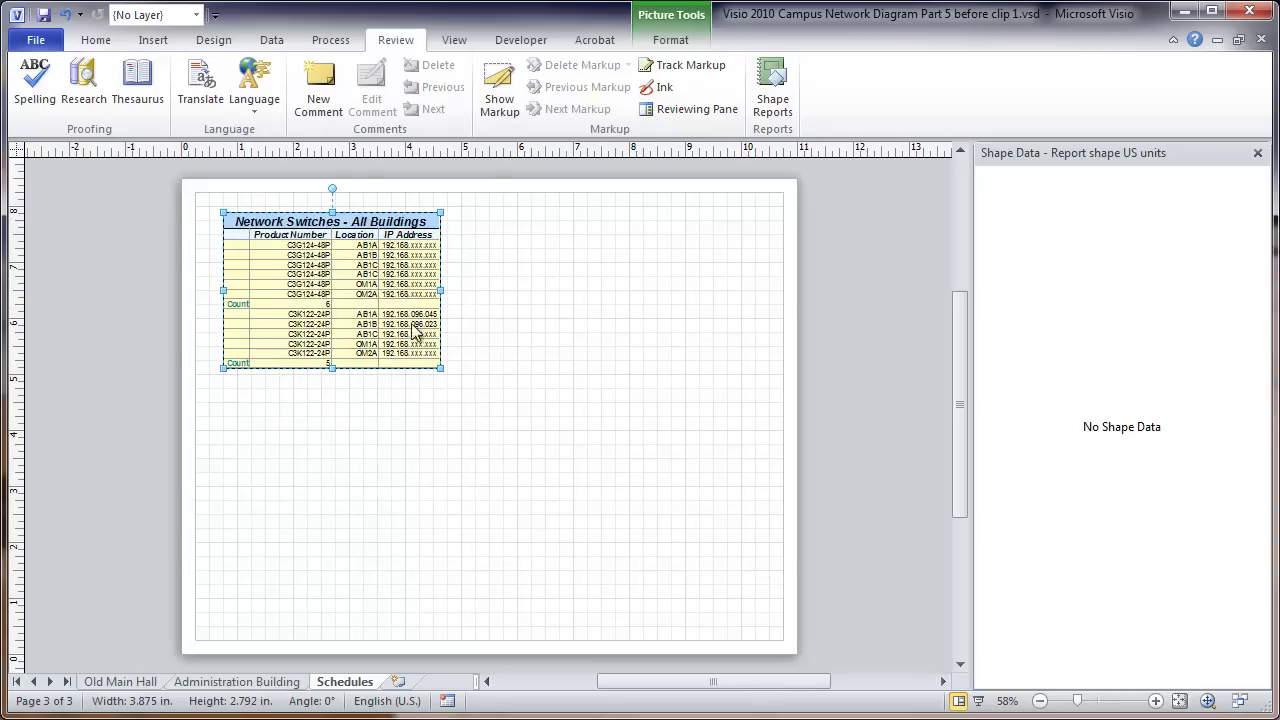
pyautogui.click(488, 518)
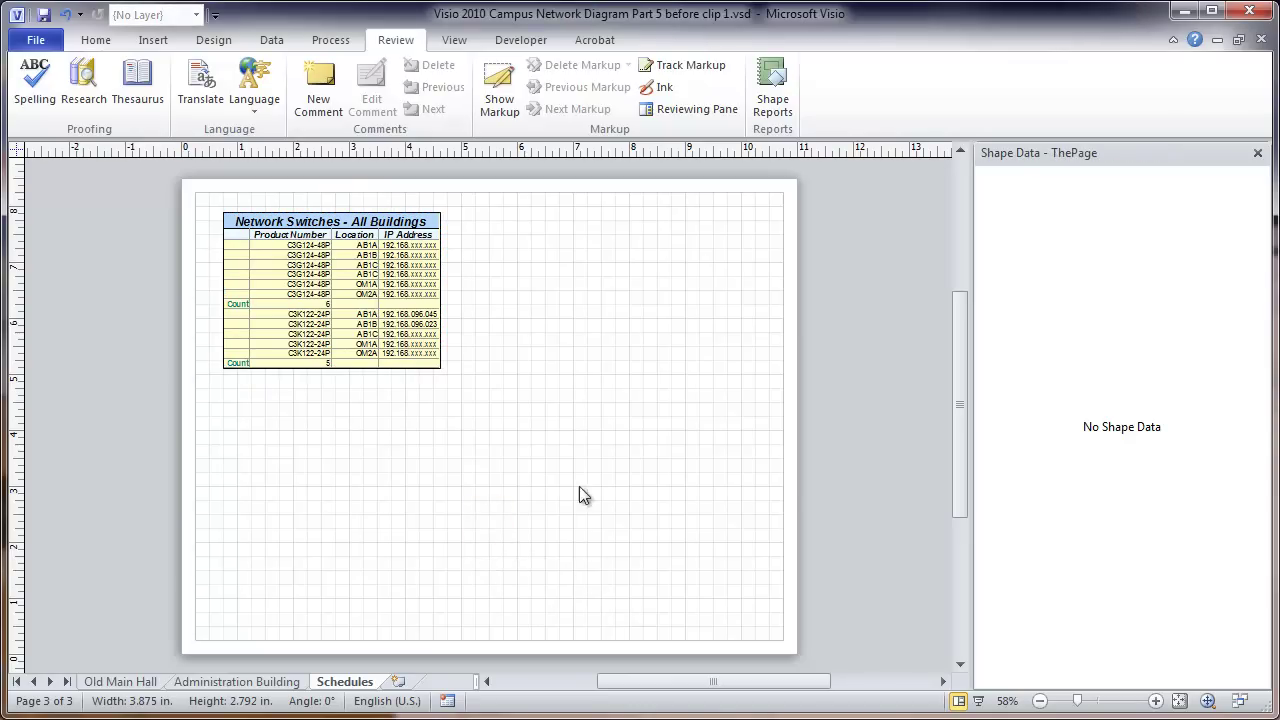
# - Open the report definition stored in the network switch table for modification through Update Report
pyautogui.click(1155, 701)
pyautogui.click(1155, 701)
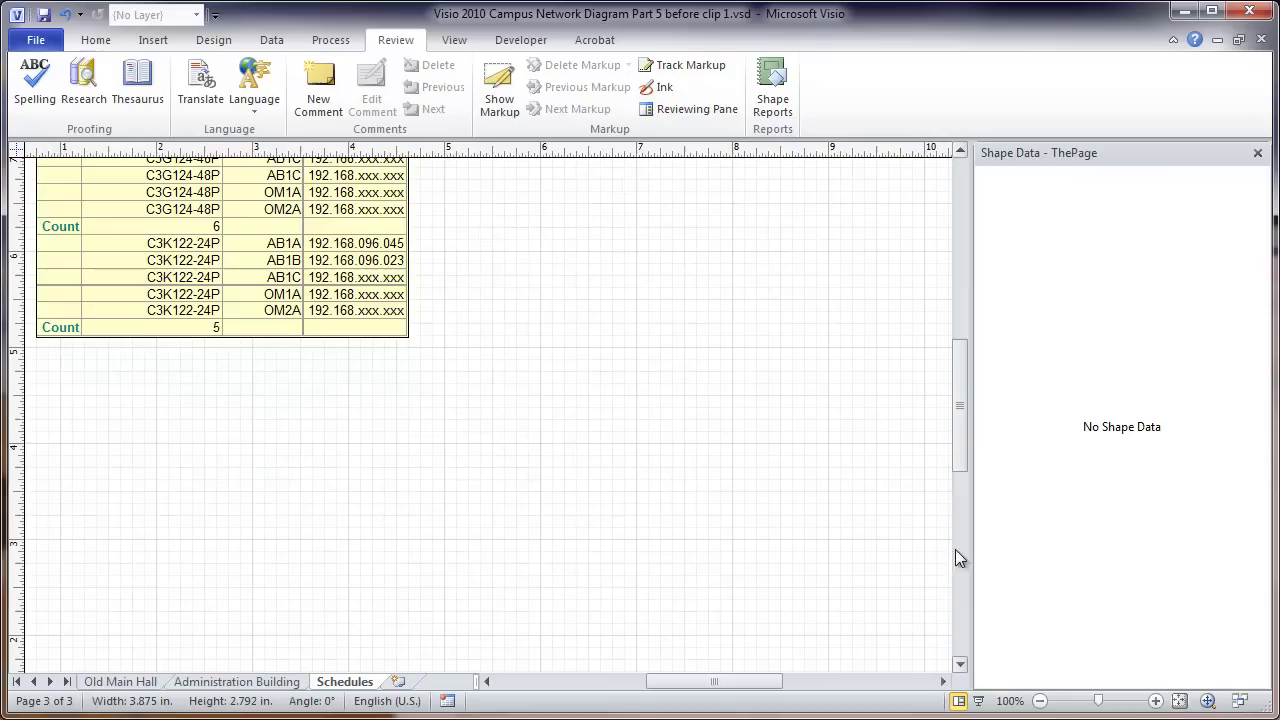
pyautogui.moveTo(961, 427); pyautogui.dragTo(960, 397)
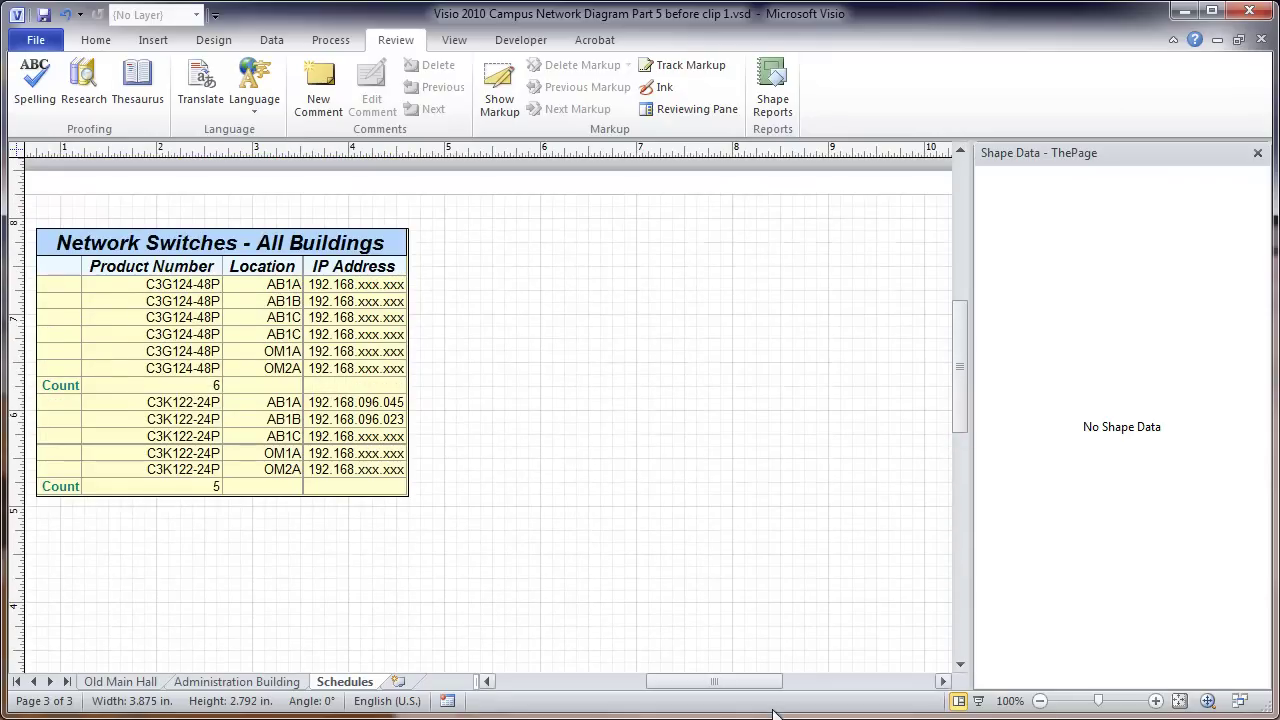
pyautogui.moveTo(764, 683); pyautogui.dragTo(737, 700)
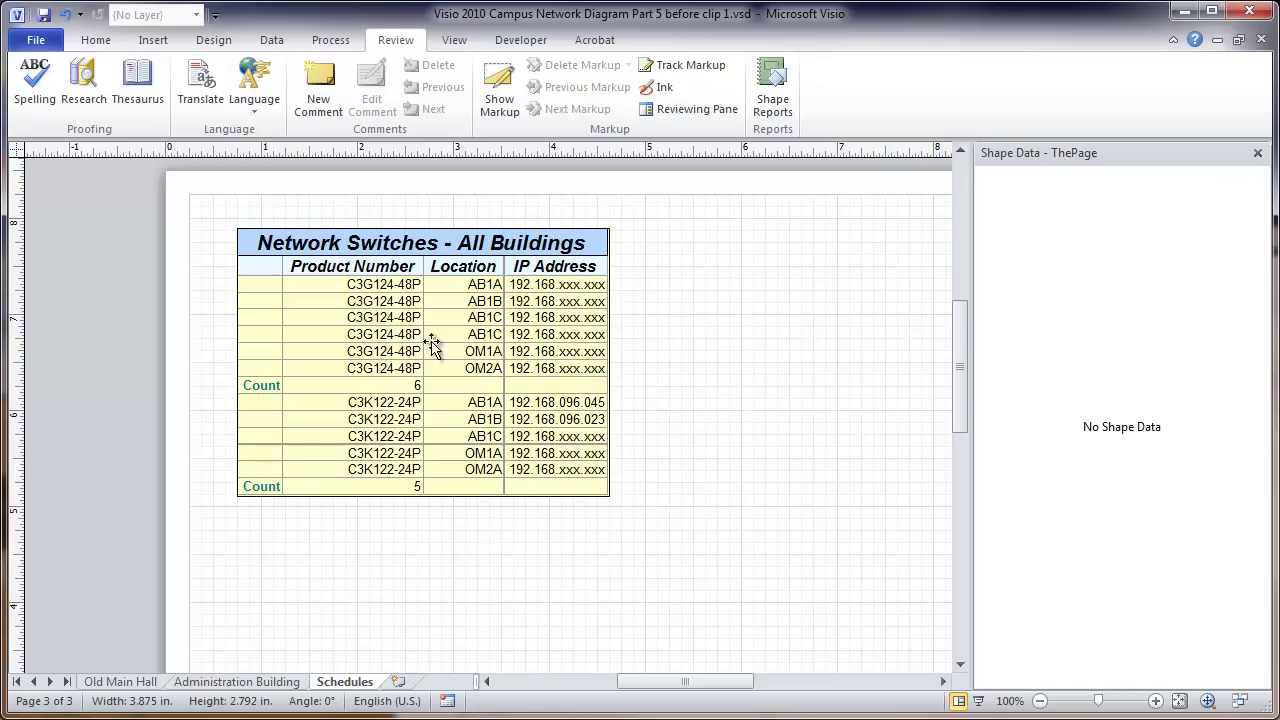
pyautogui.click(423, 245)
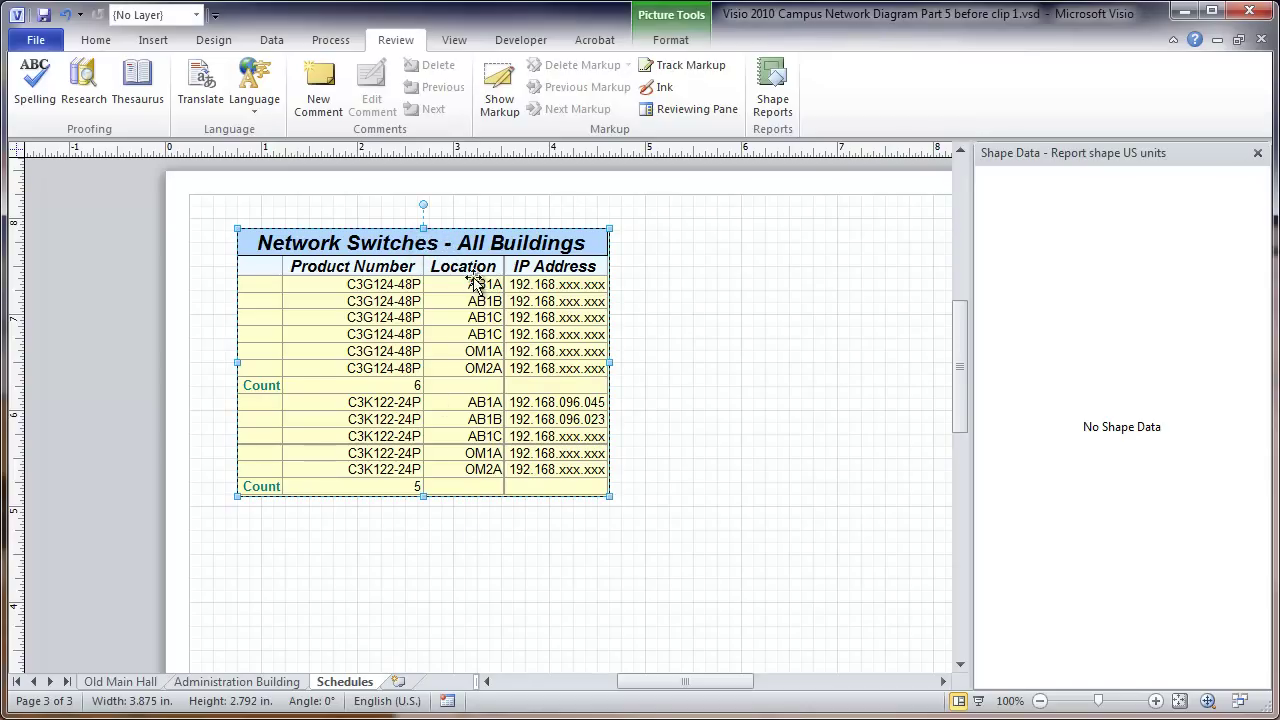
pyautogui.rightClick(473, 231)
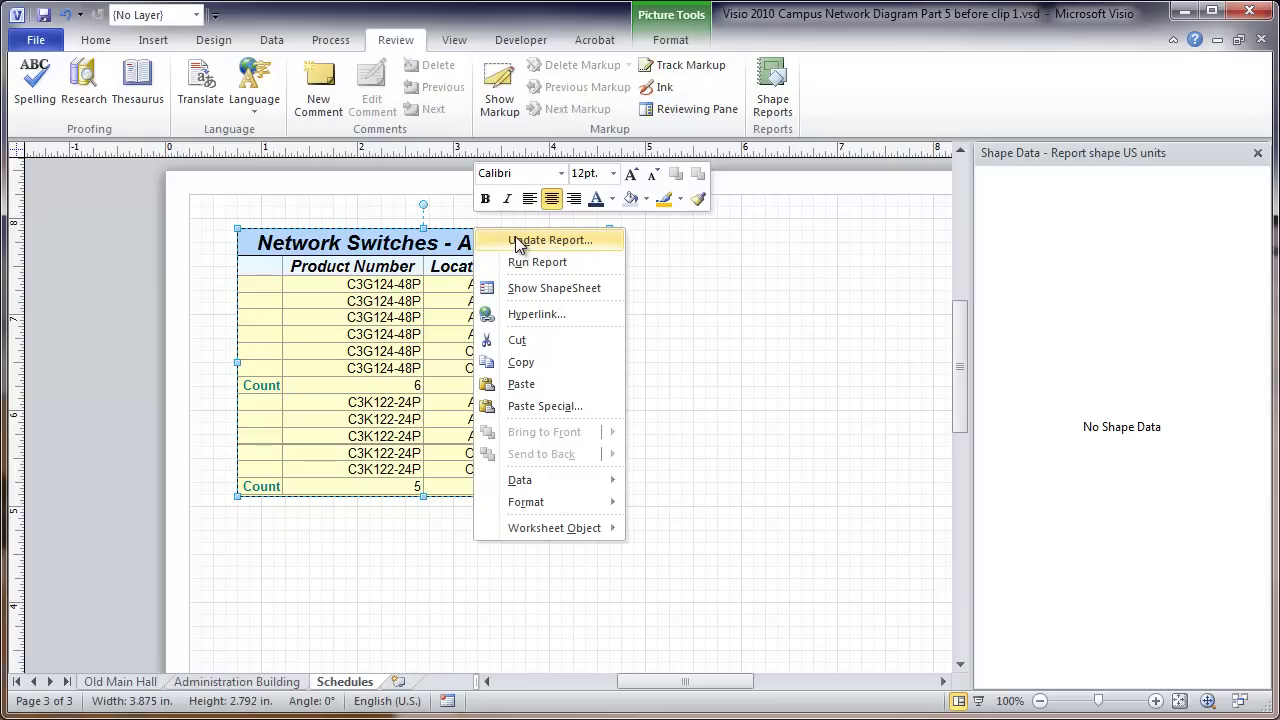
pyautogui.click(519, 243)
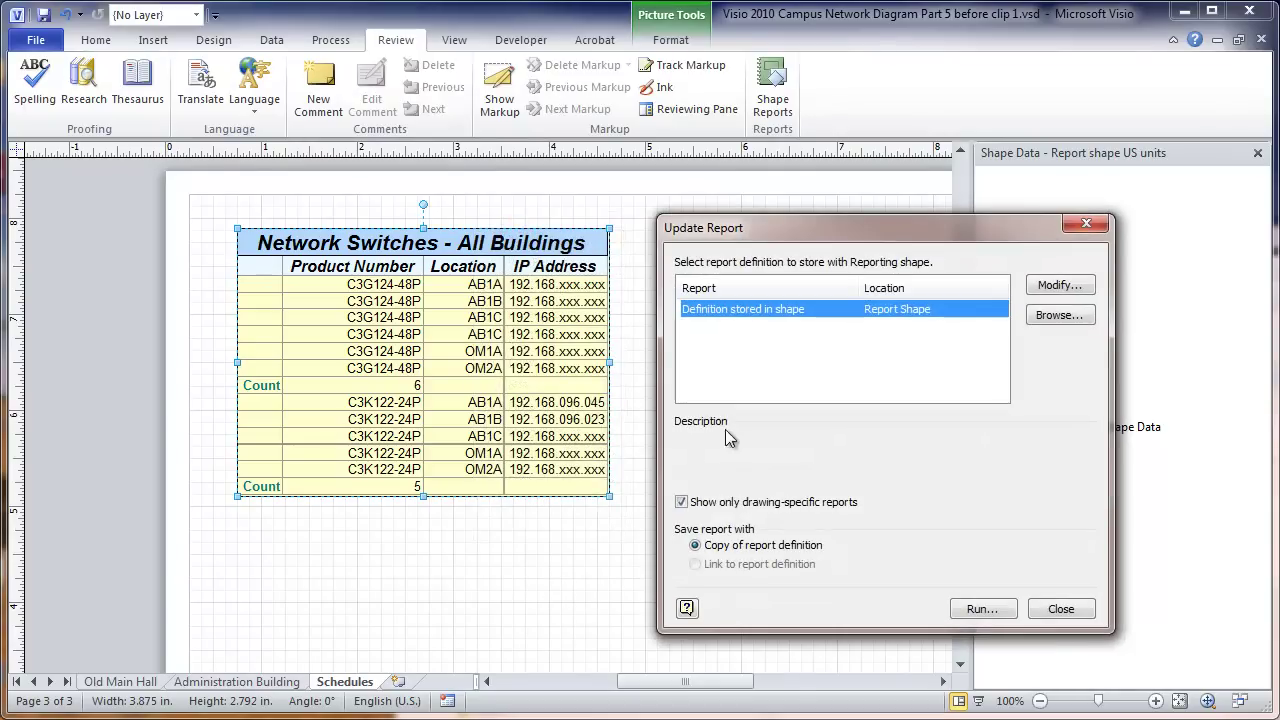
pyautogui.click(1052, 287)
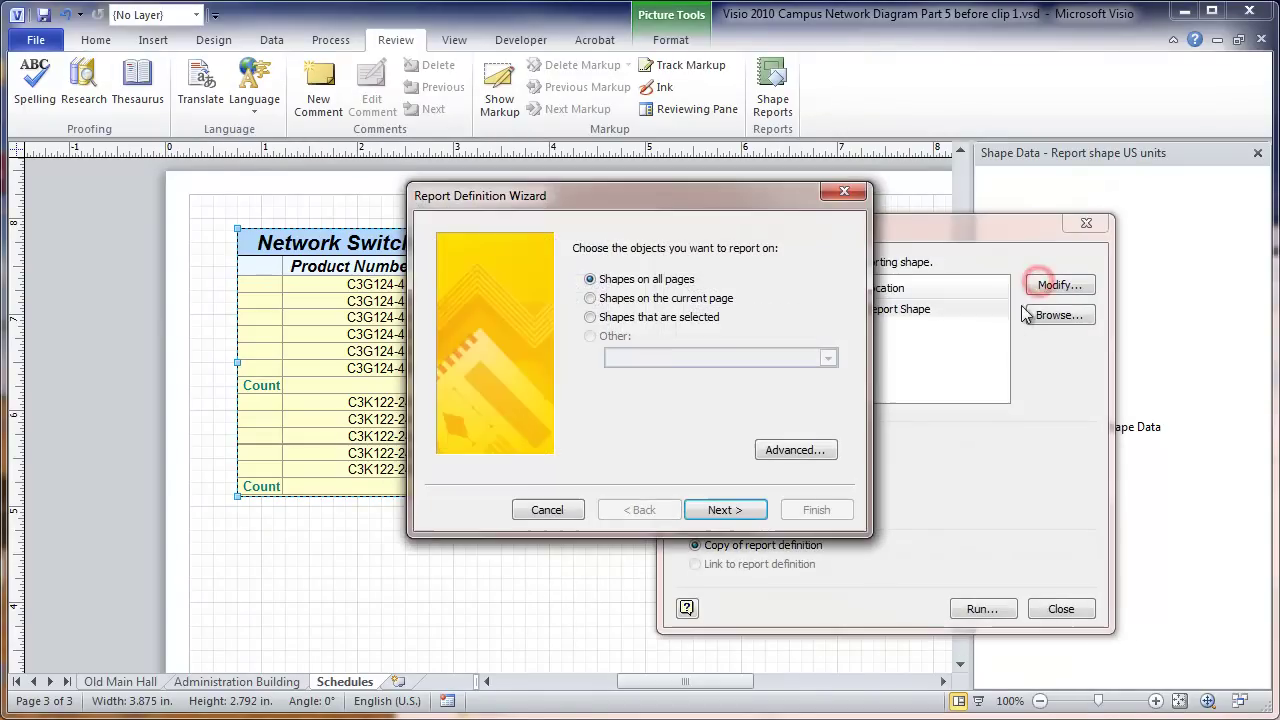
# - Set the subtotal display option to "Don't repeat identical values" and finish the modified report definition
pyautogui.click(722, 510)
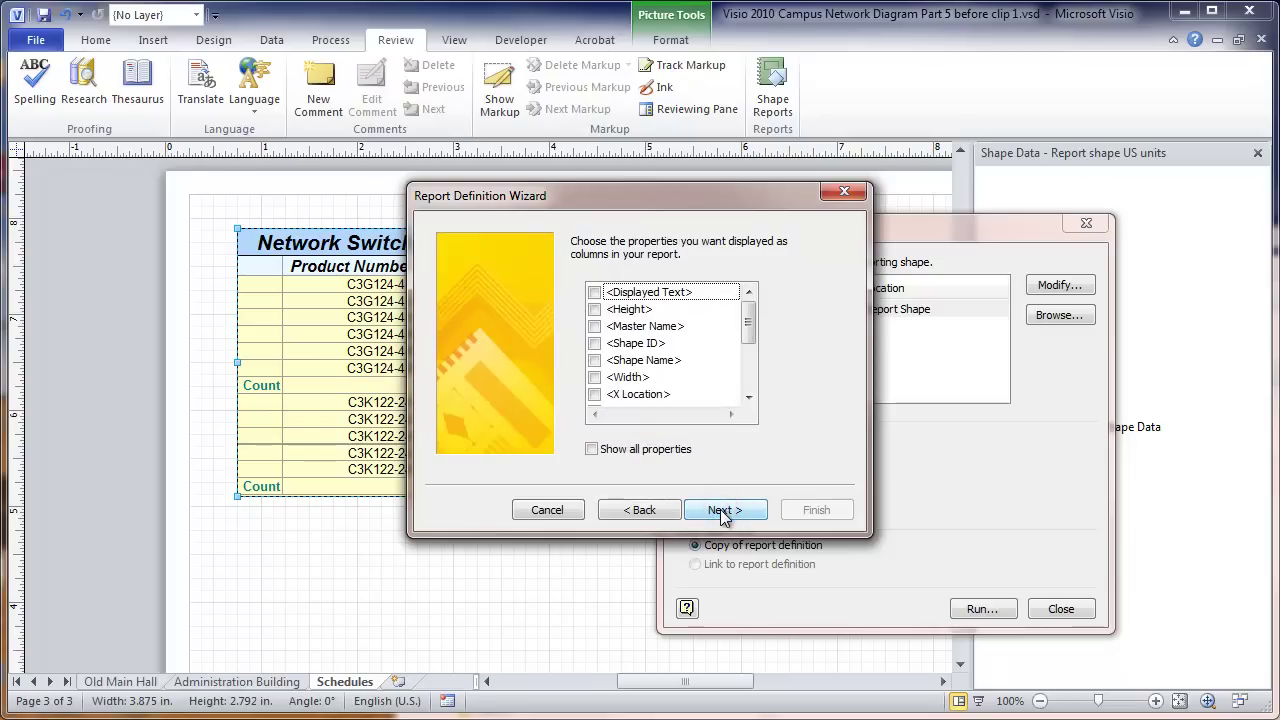
pyautogui.click(722, 510)
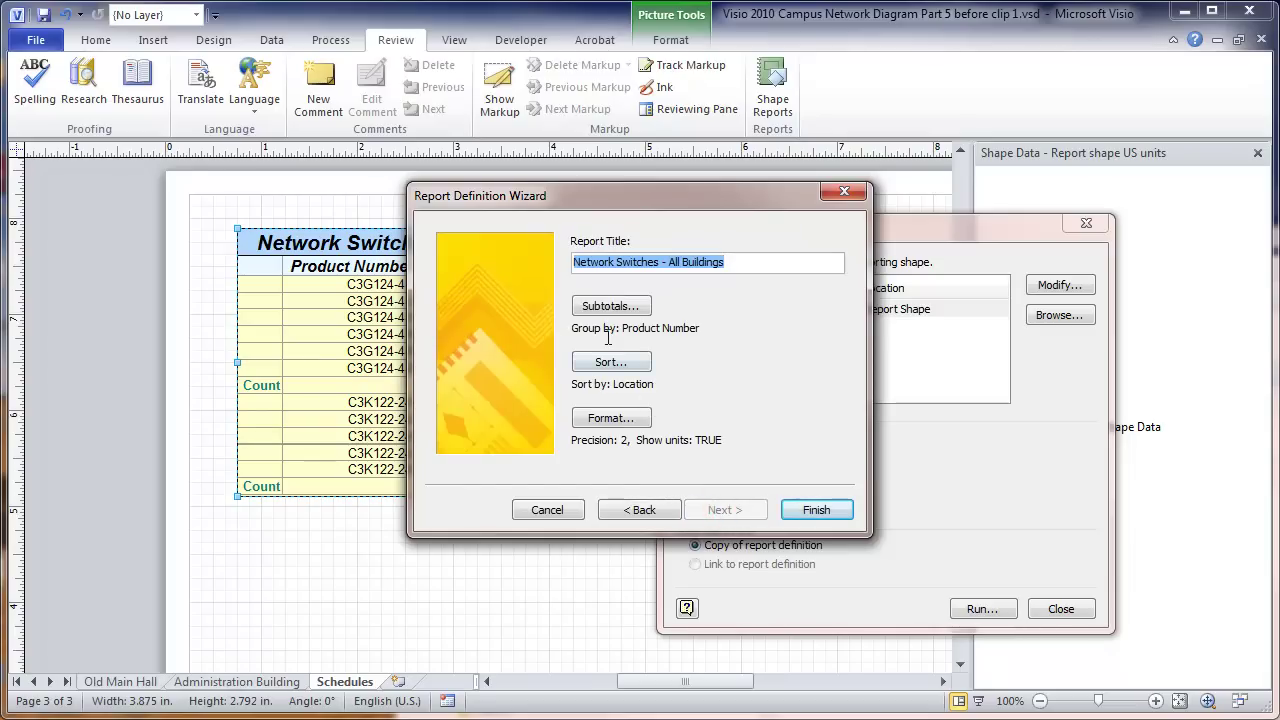
pyautogui.click(612, 307)
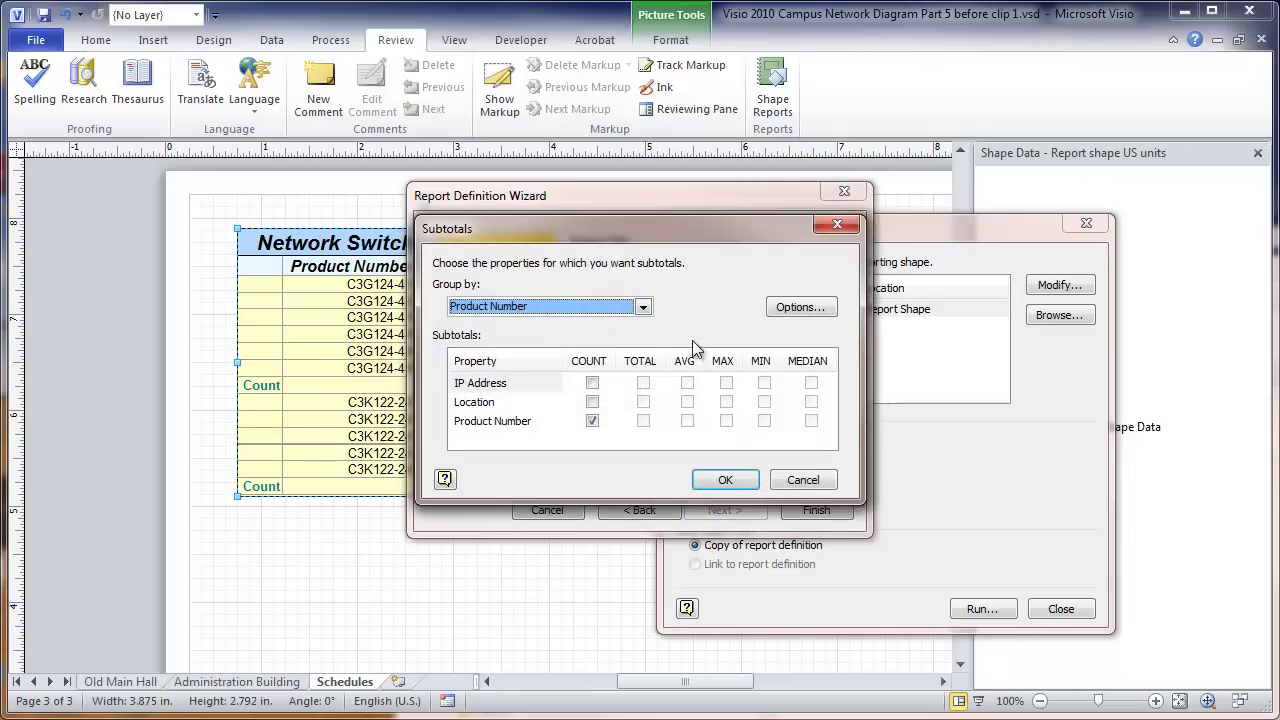
pyautogui.click(798, 307)
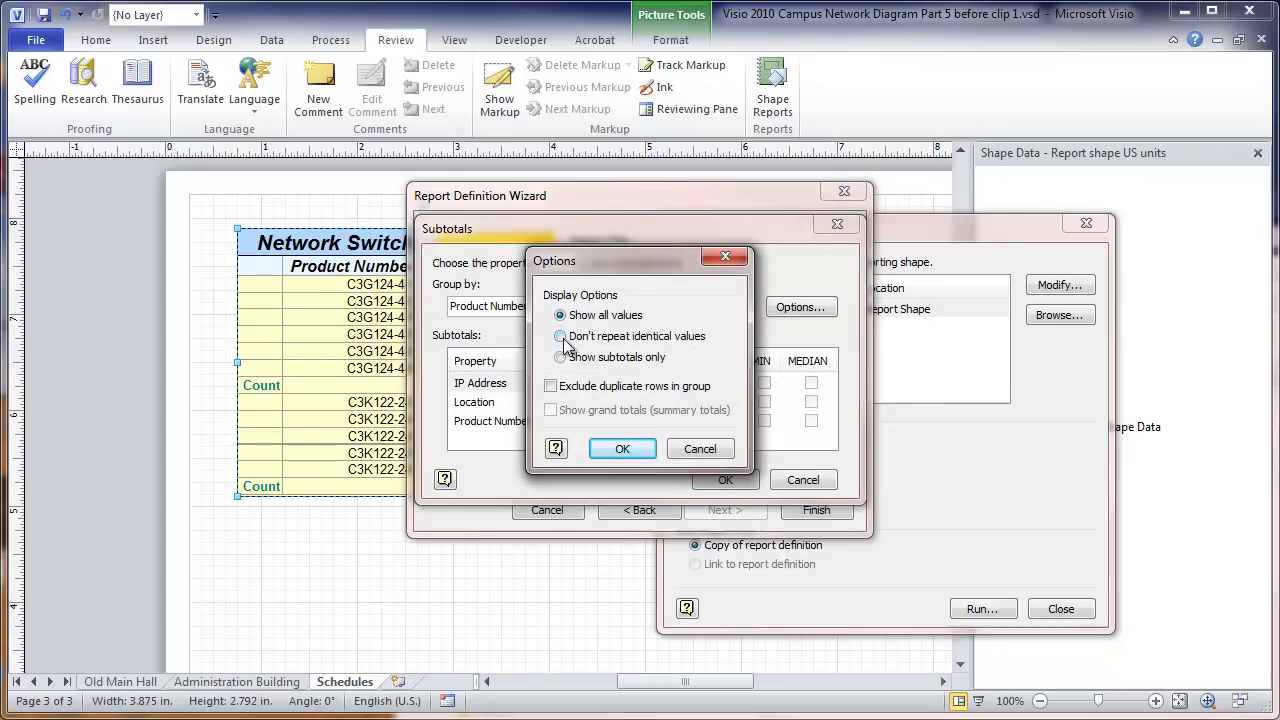
pyautogui.click(562, 338)
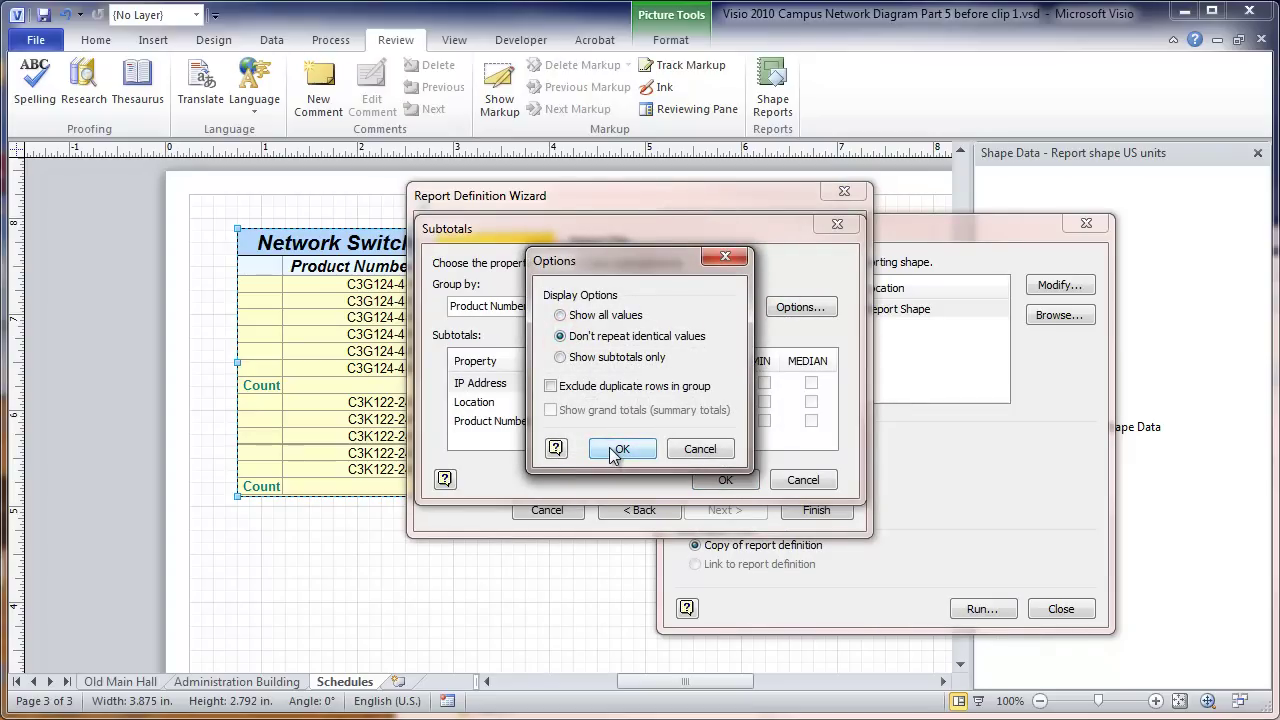
pyautogui.click(613, 452)
pyautogui.click(725, 480)
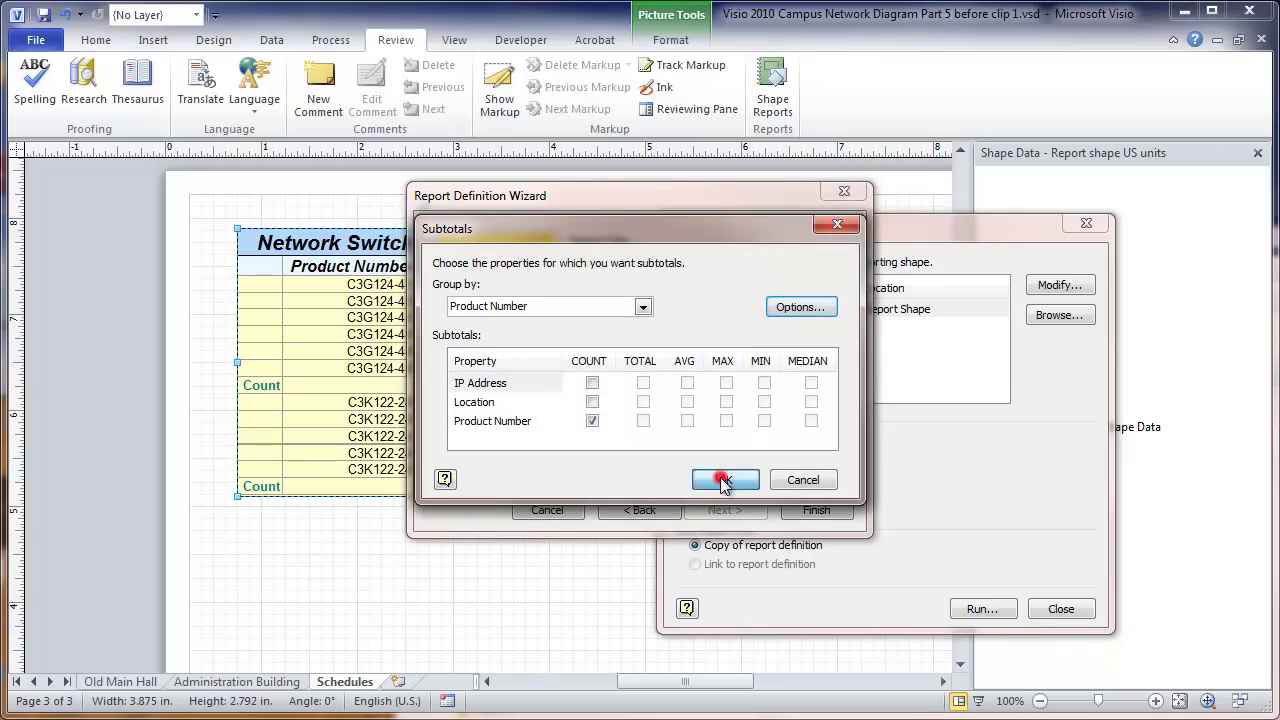
pyautogui.click(814, 510)
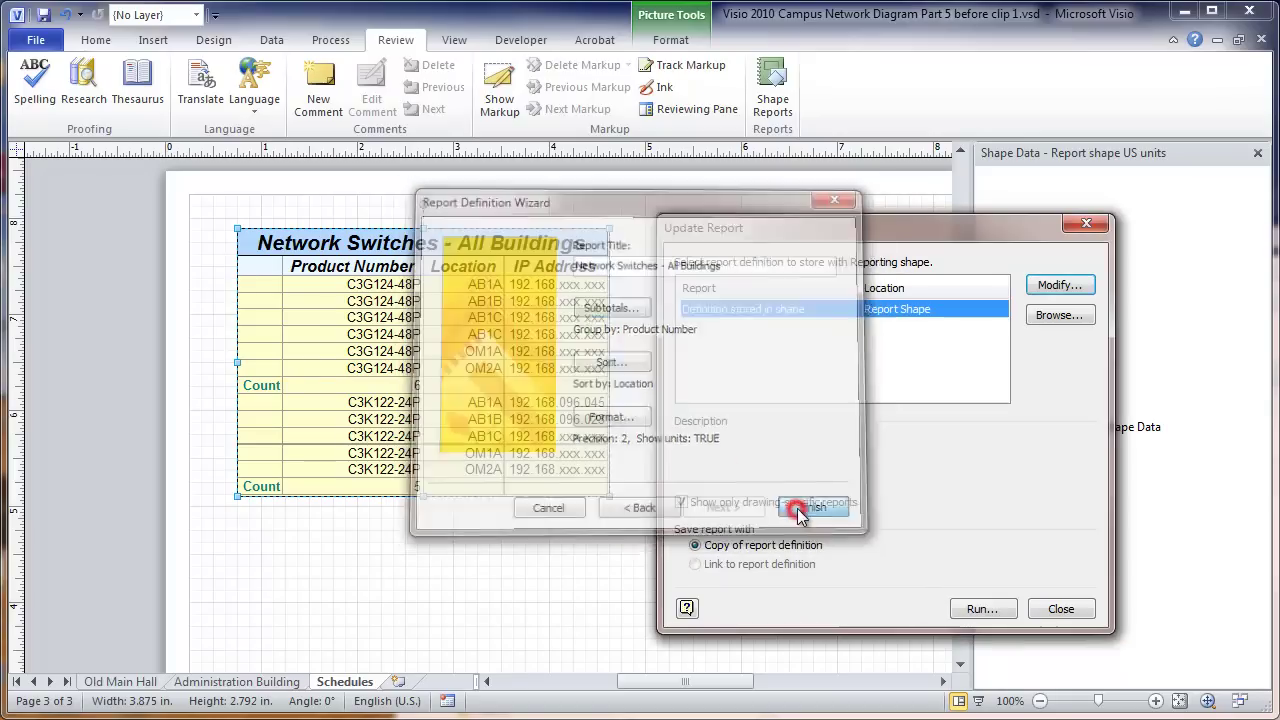
# - Run the modified report definition to refresh the network switch table on the Schedules page
pyautogui.click(975, 608)
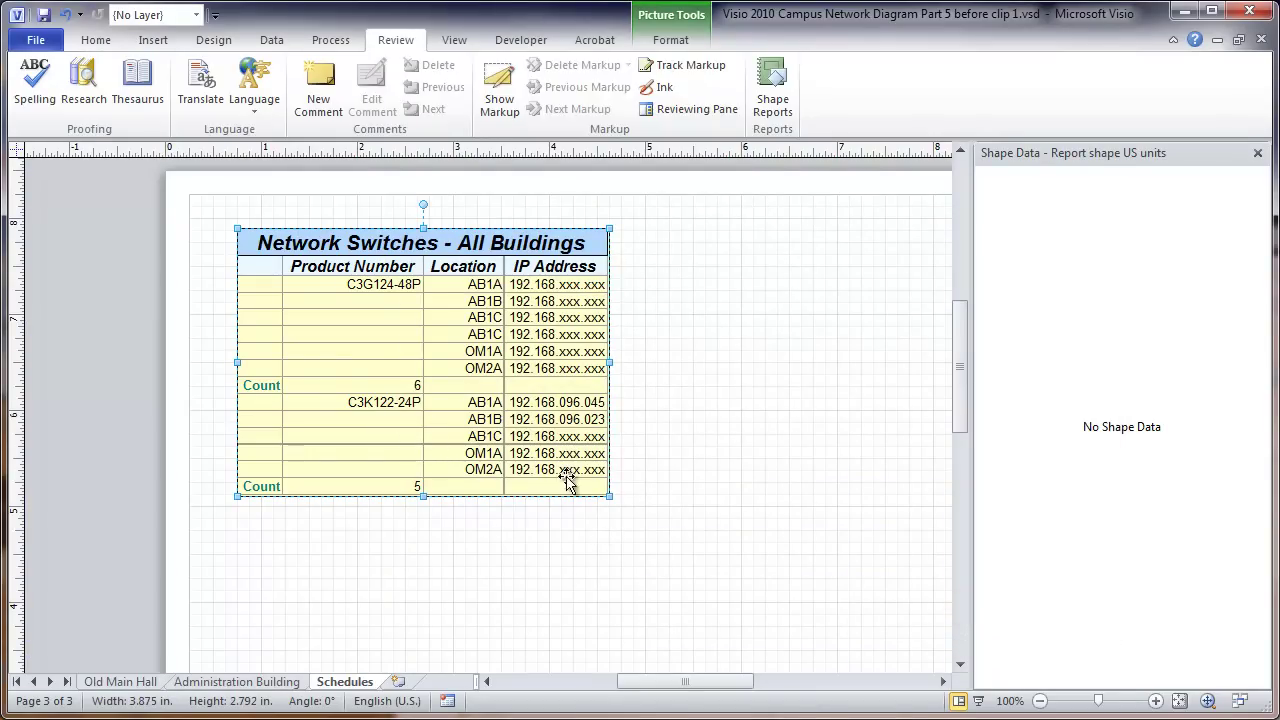
# - Open the network switch table for in-place editing and center the Location values in cells C3 to C14
pyautogui.doubleClick(462, 243)
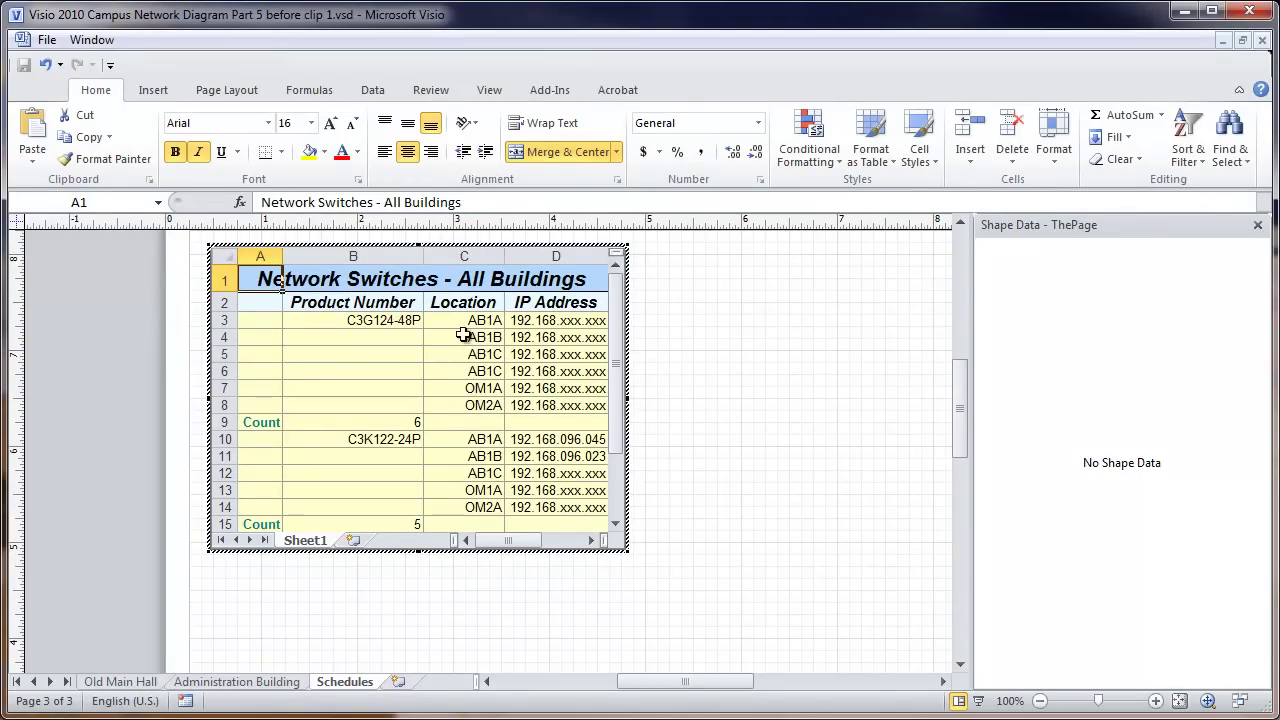
pyautogui.moveTo(466, 320); pyautogui.dragTo(466, 512)
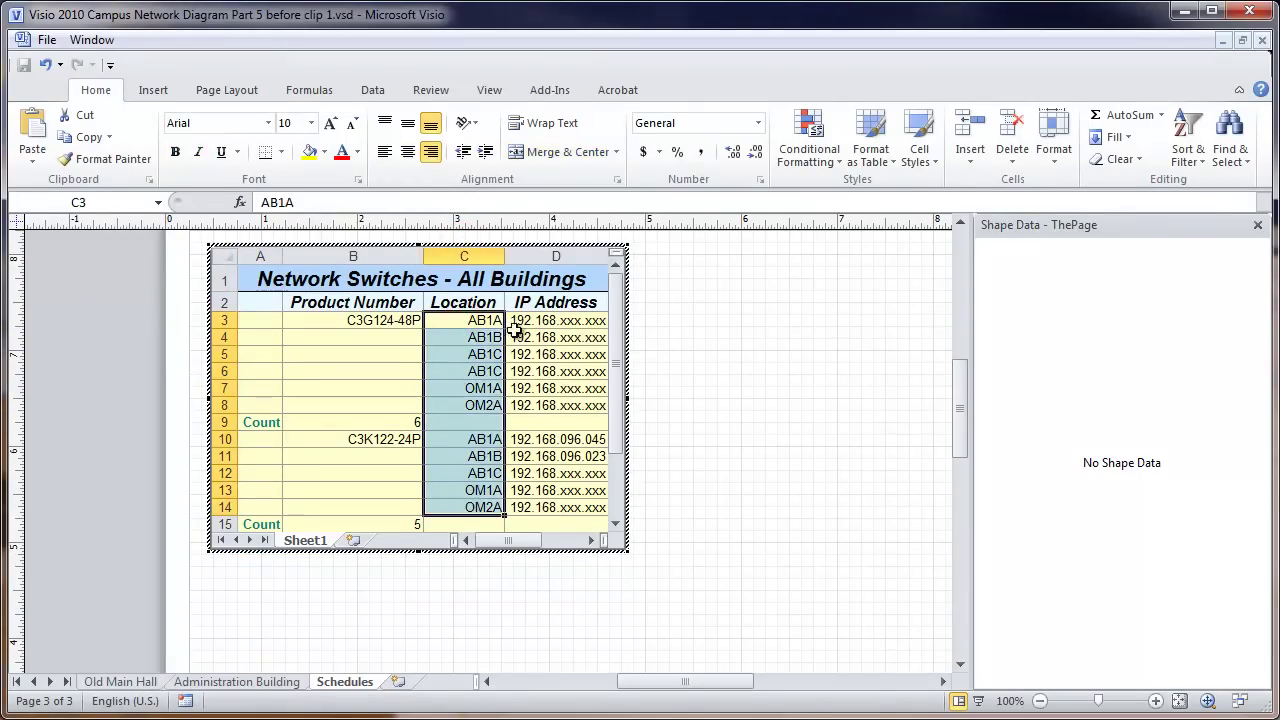
pyautogui.click(407, 157)
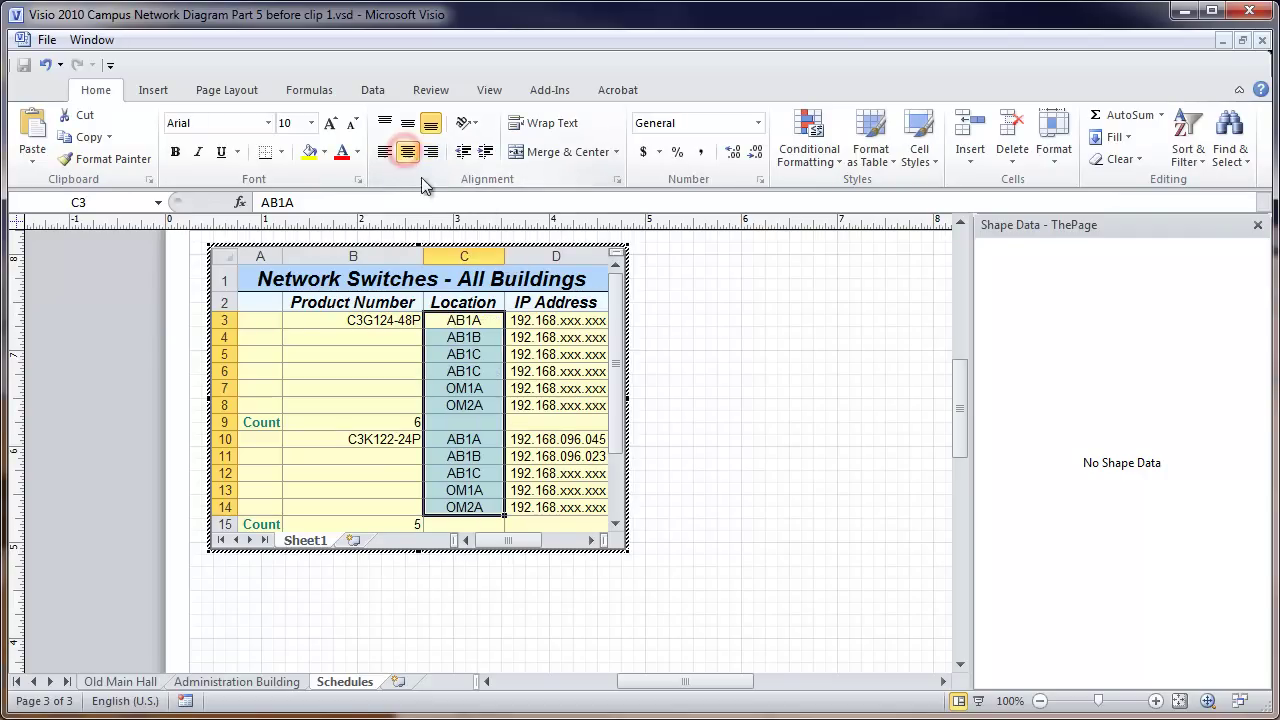
pyautogui.click(511, 617)
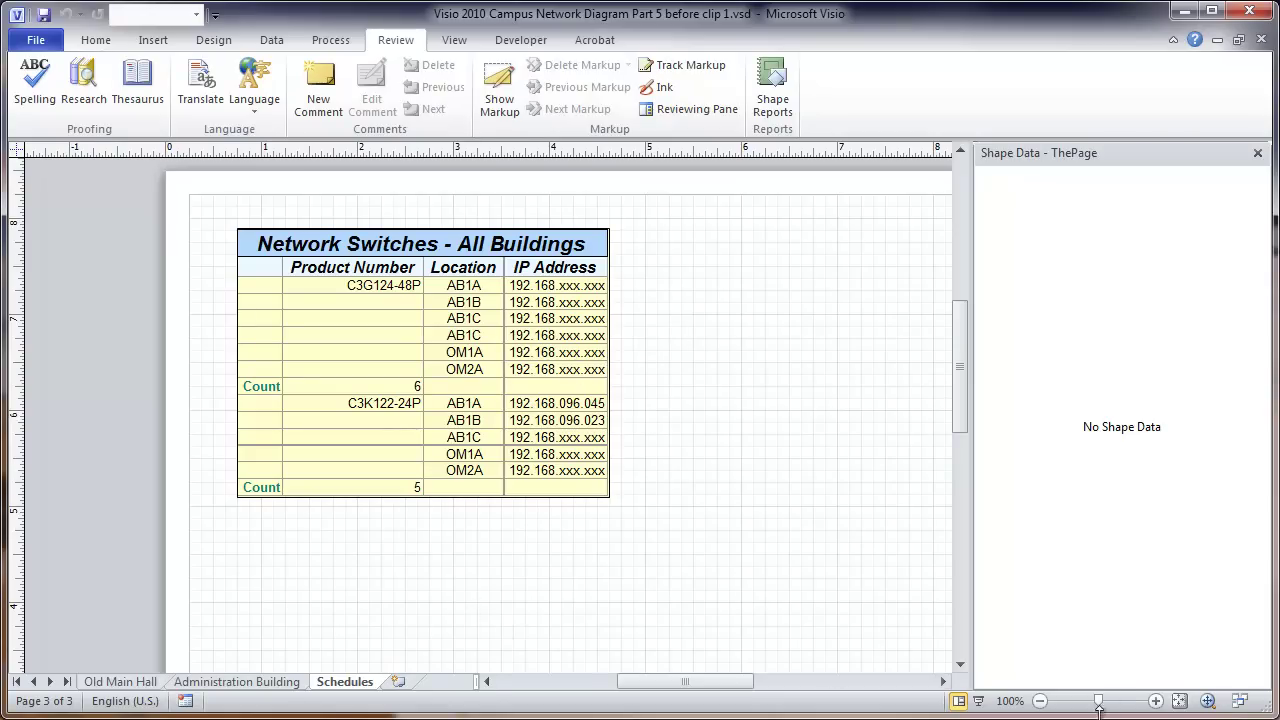
# - On the Old Main Hall page, set the IP address of the C3K122-24P switch in Data Closet OM2A to 192.168.002.001
pyautogui.click(1039, 701)
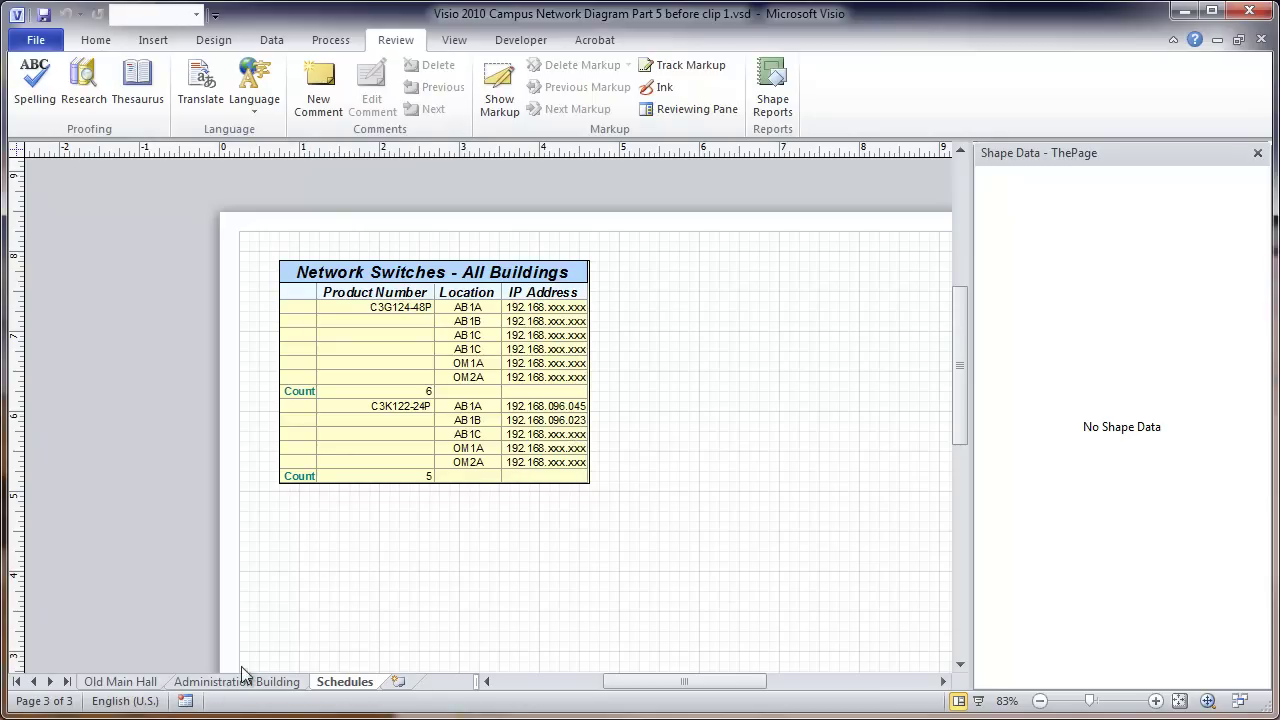
pyautogui.click(130, 687)
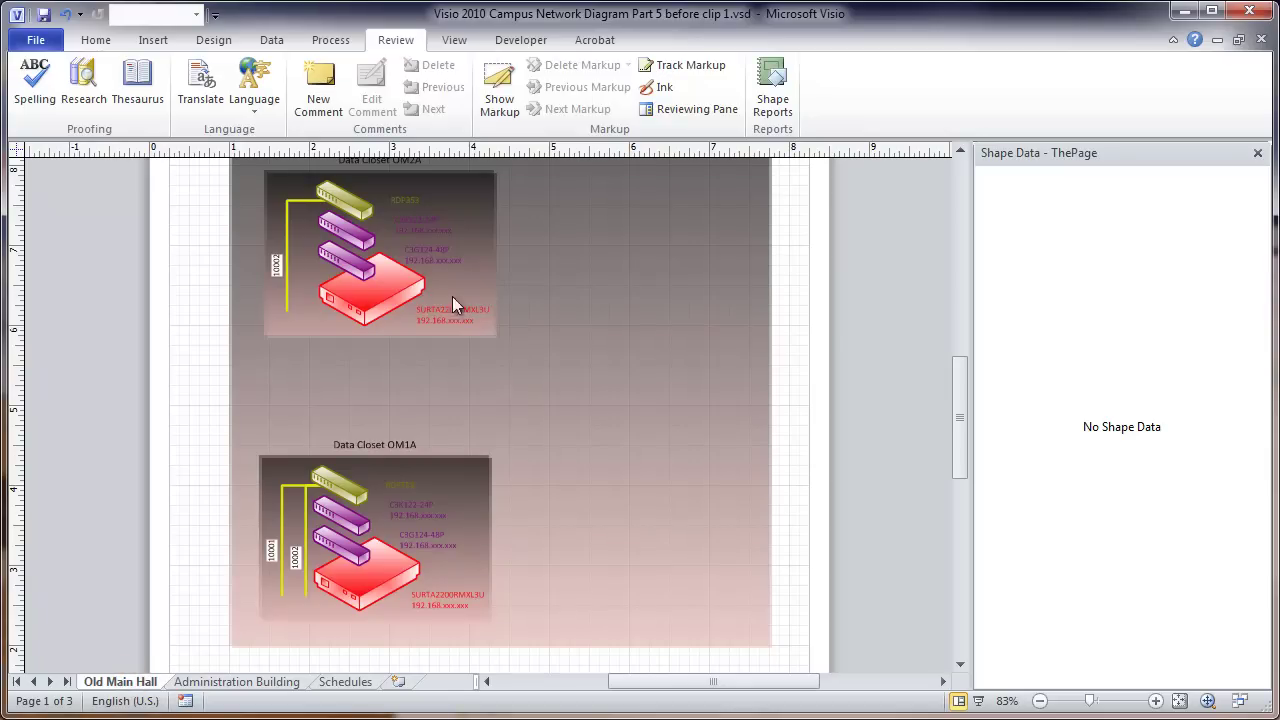
pyautogui.click(352, 235)
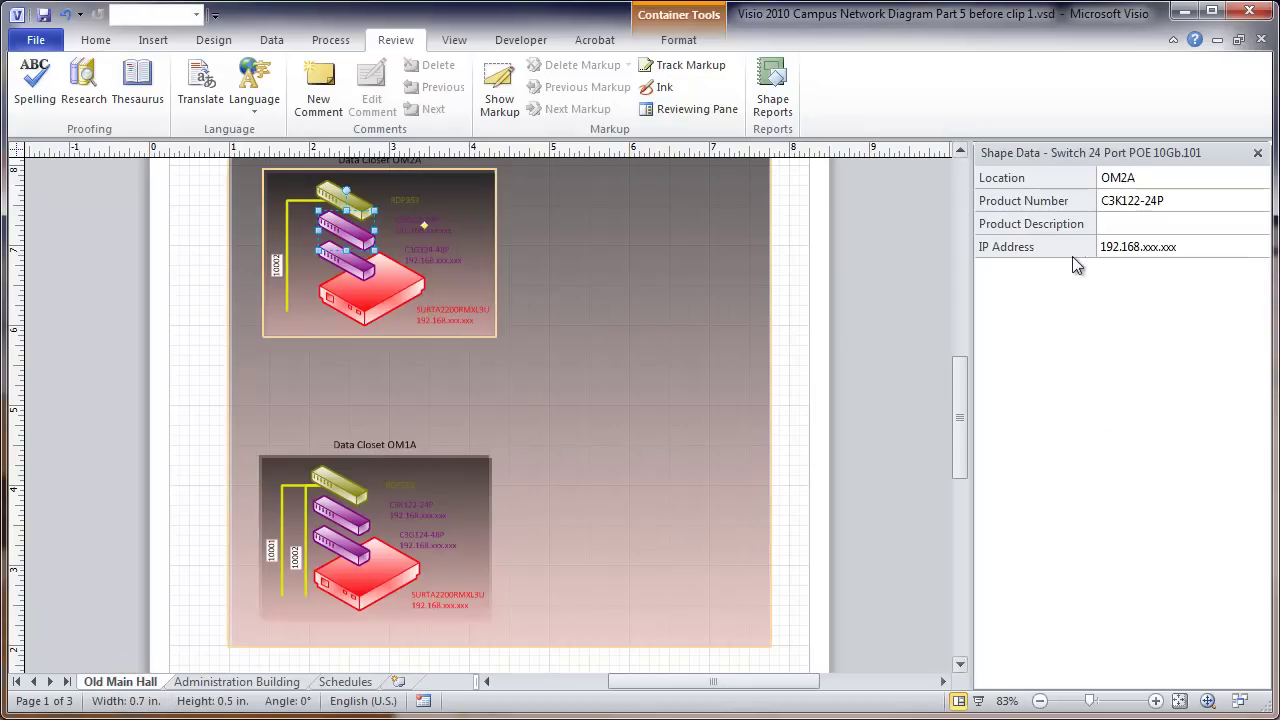
pyautogui.click(1157, 247)
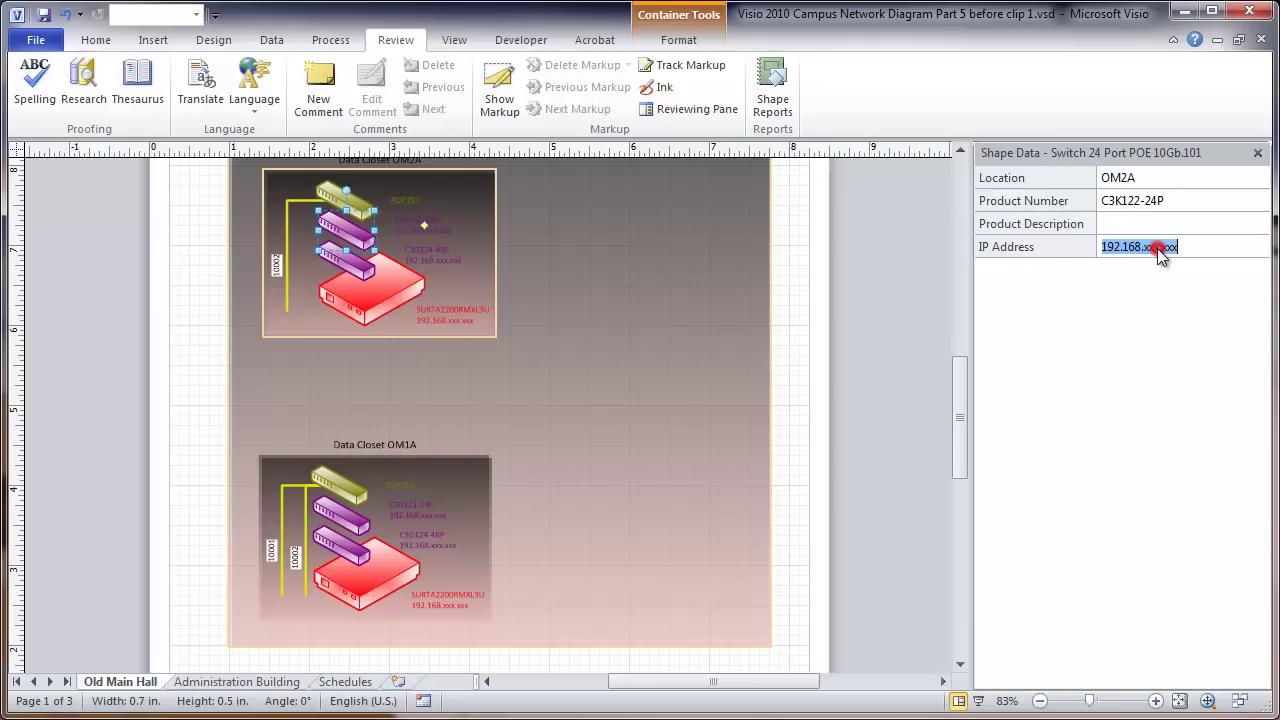
pyautogui.click(1157, 252)
pyautogui.moveTo(1143, 247); pyautogui.dragTo(1178, 247)
pyautogui.press('BackSpace')
pyautogui.write('002.001')
pyautogui.press('Return')
pyautogui.click(1057, 377)
# - Rerun the report from the network switch table on the Schedules page, then deselect the table
pyautogui.click(338, 682)
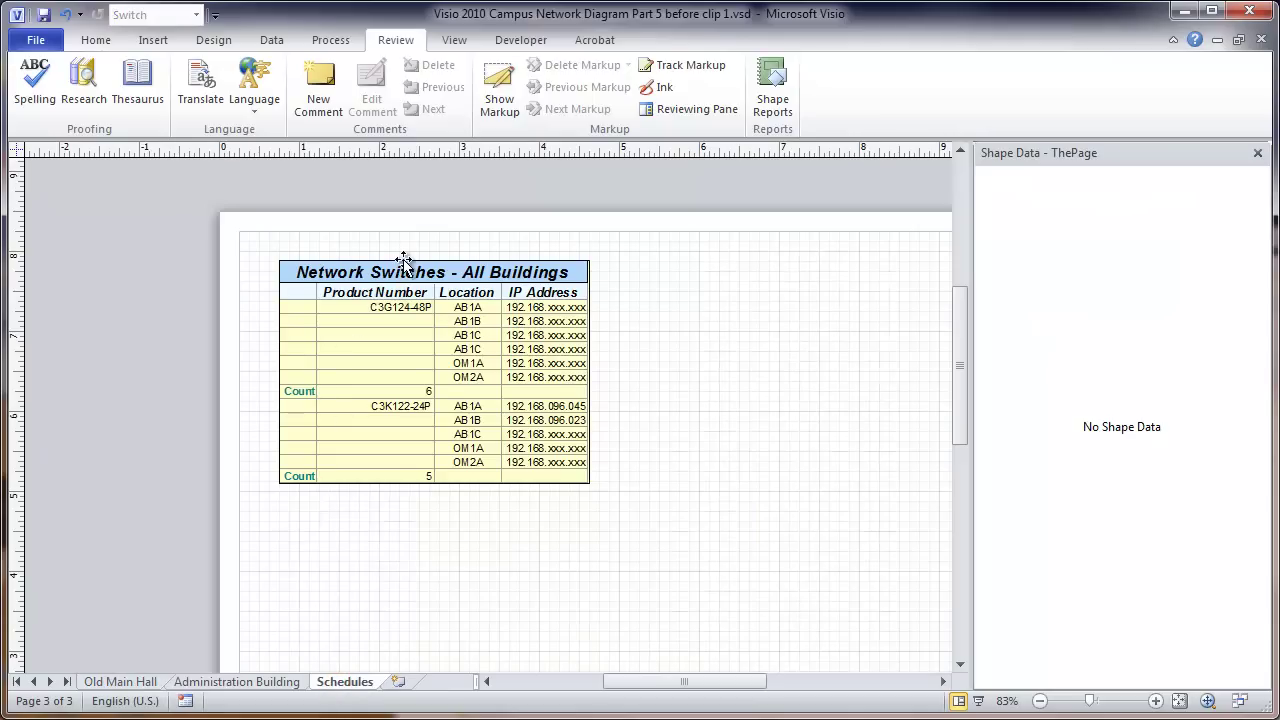
pyautogui.rightClick(410, 267)
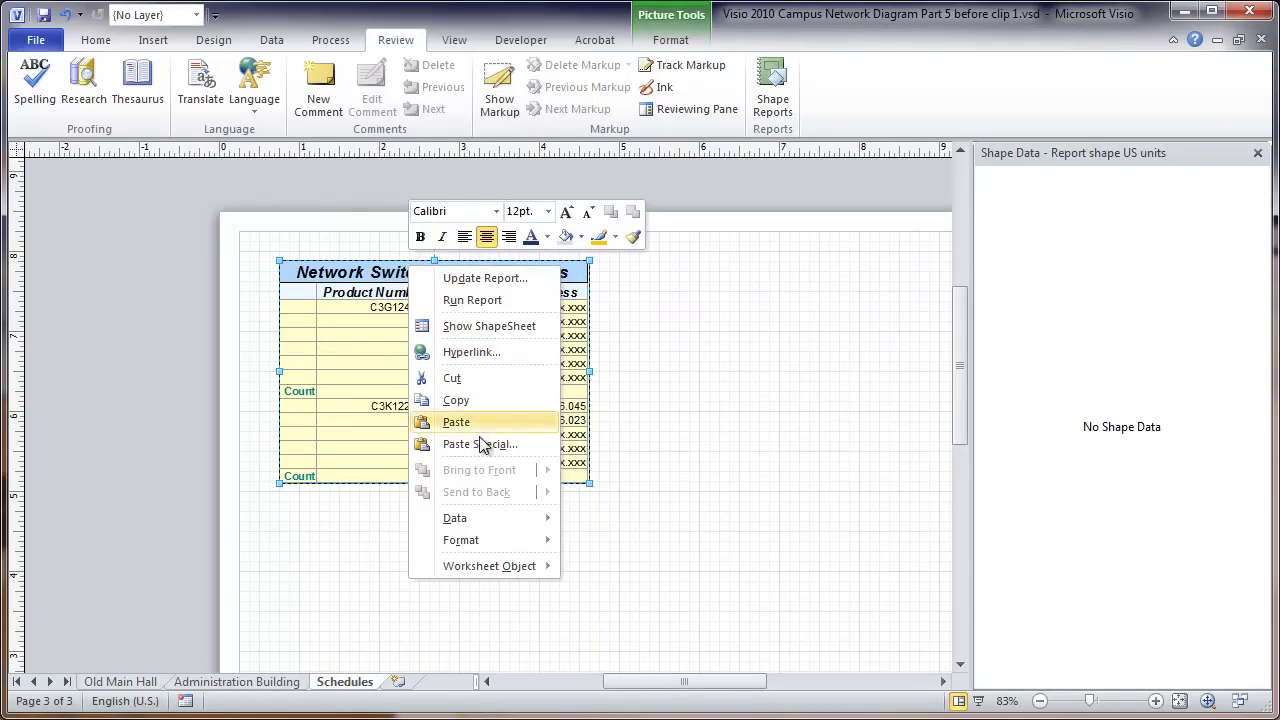
pyautogui.click(483, 300)
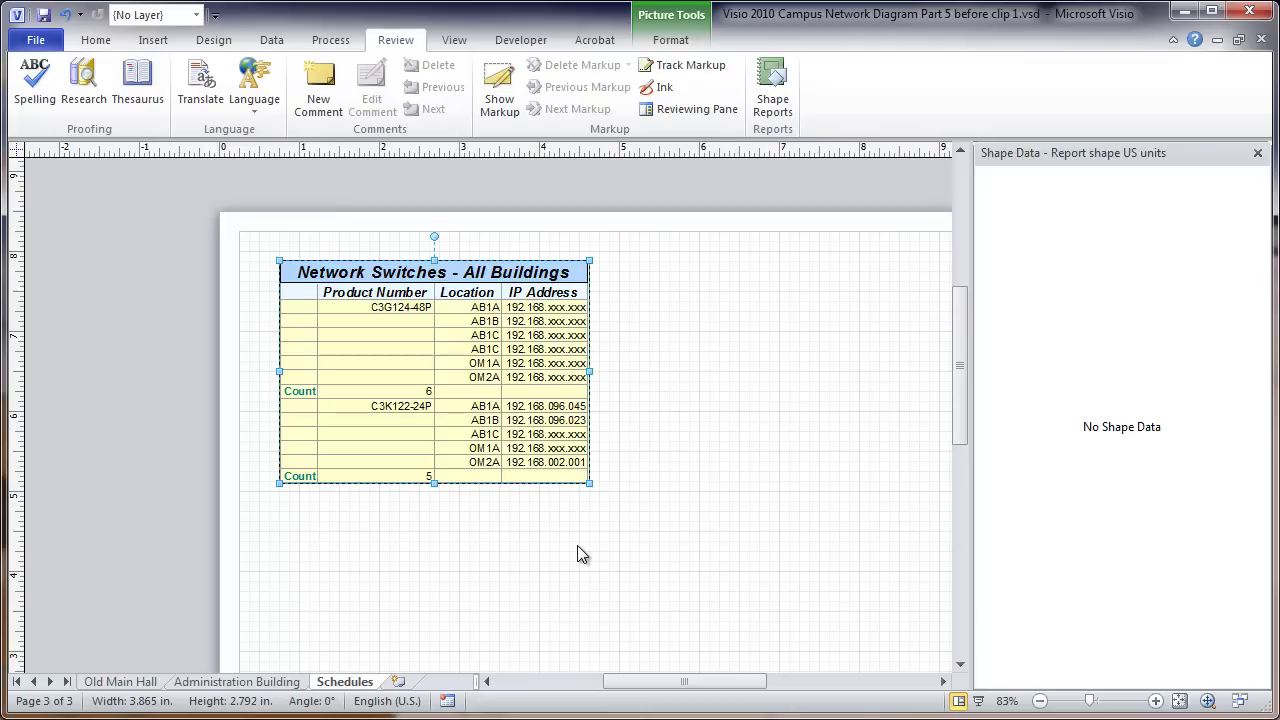
pyautogui.click(472, 538)
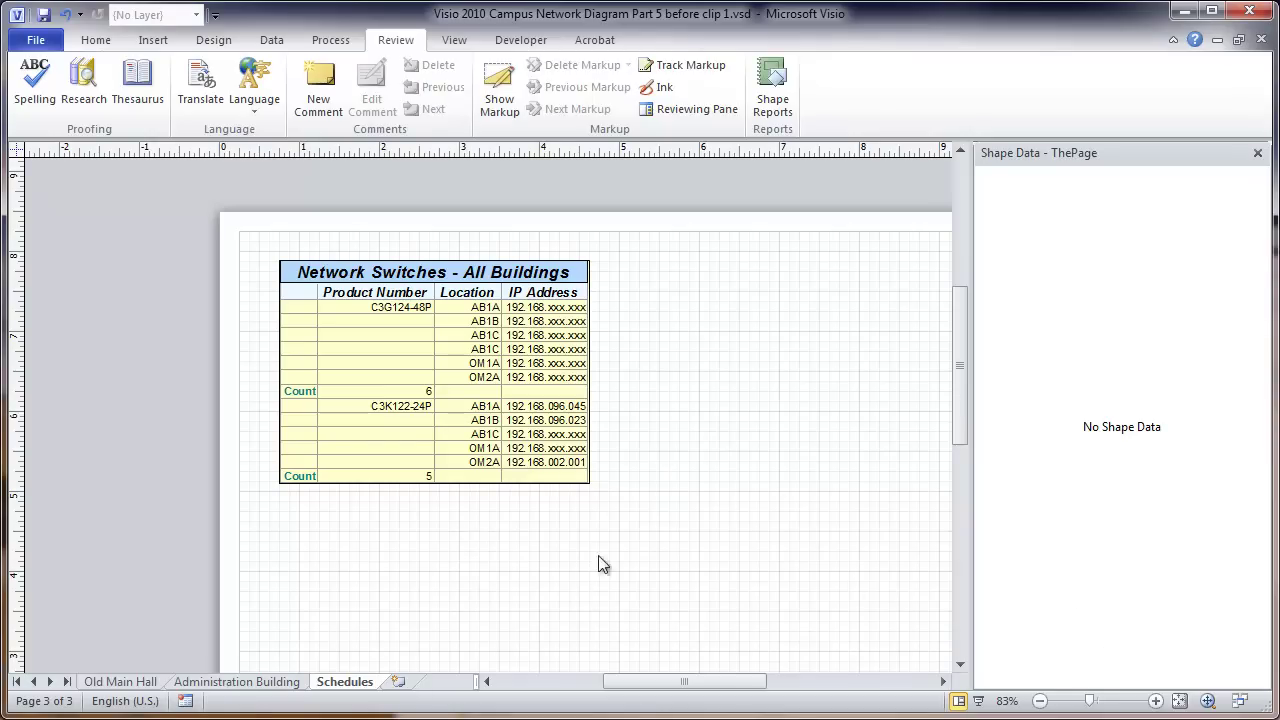
# - Start a new shape report definition that covers shapes on all pages
pyautogui.click(773, 95)
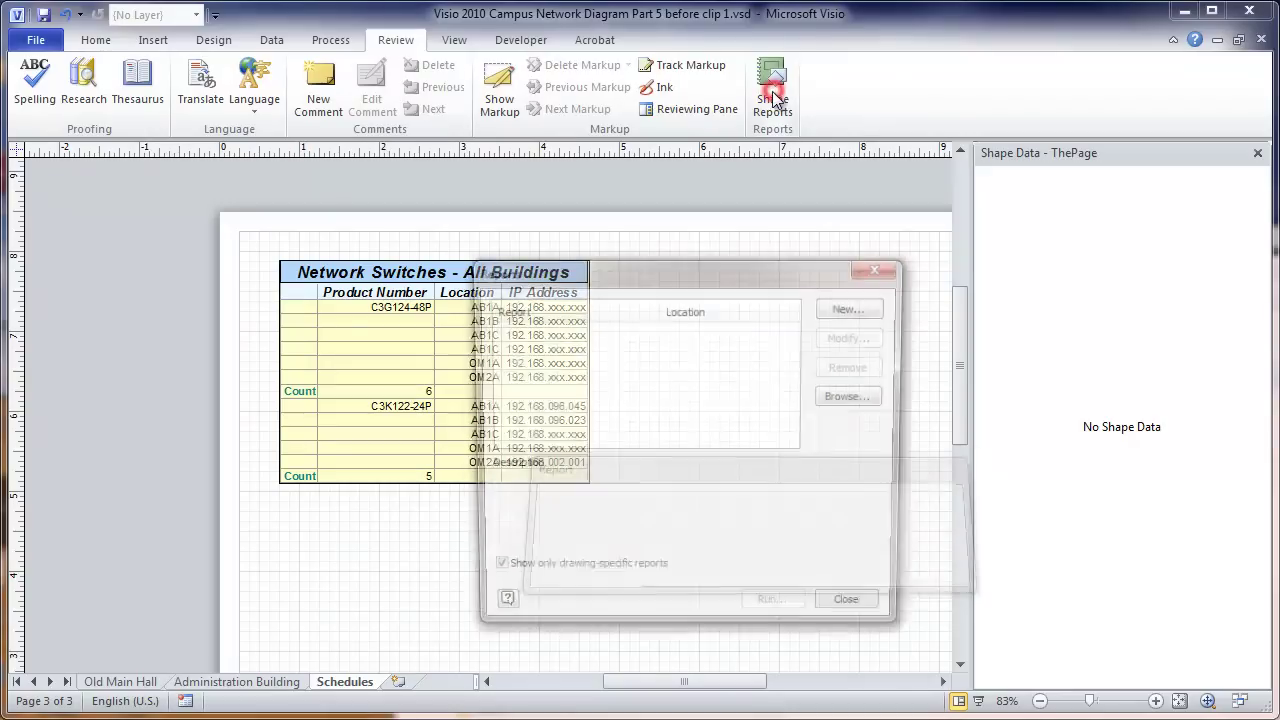
pyautogui.click(852, 309)
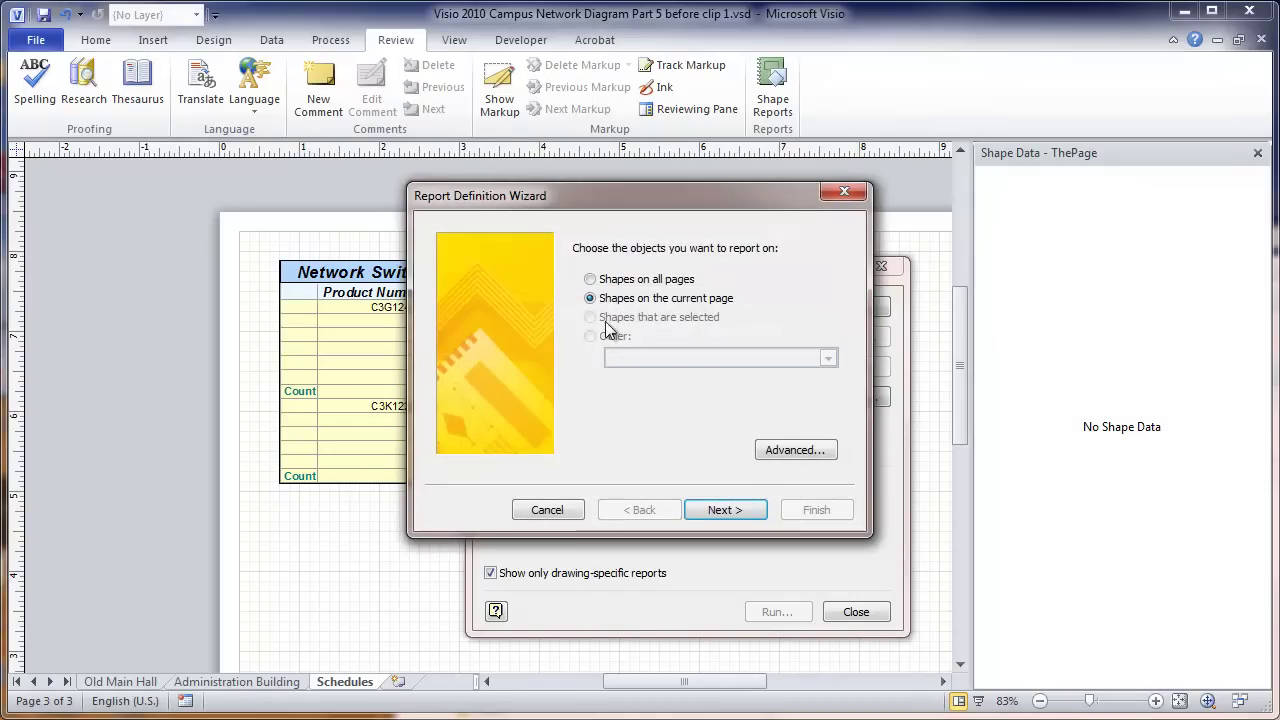
pyautogui.click(591, 279)
# - Limit the new report to shapes matching the criterion <Layer Name> equals Fiber Optic Cable
pyautogui.click(783, 450)
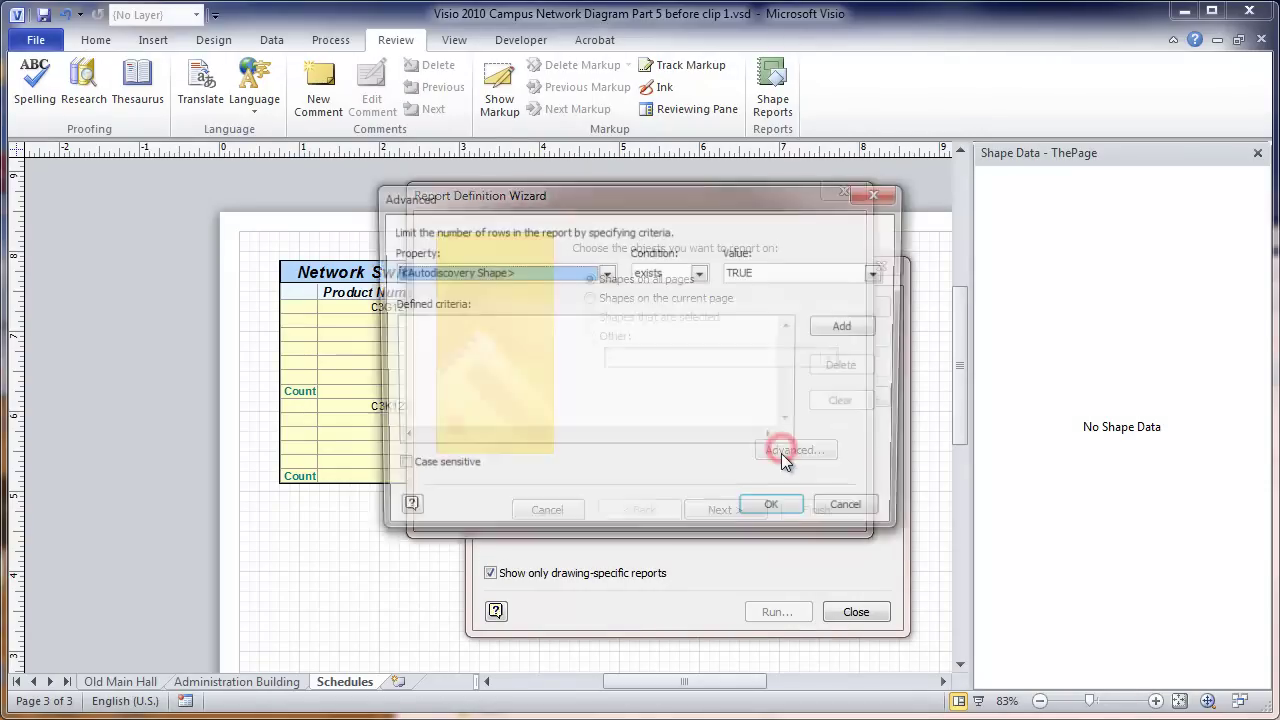
pyautogui.click(610, 273)
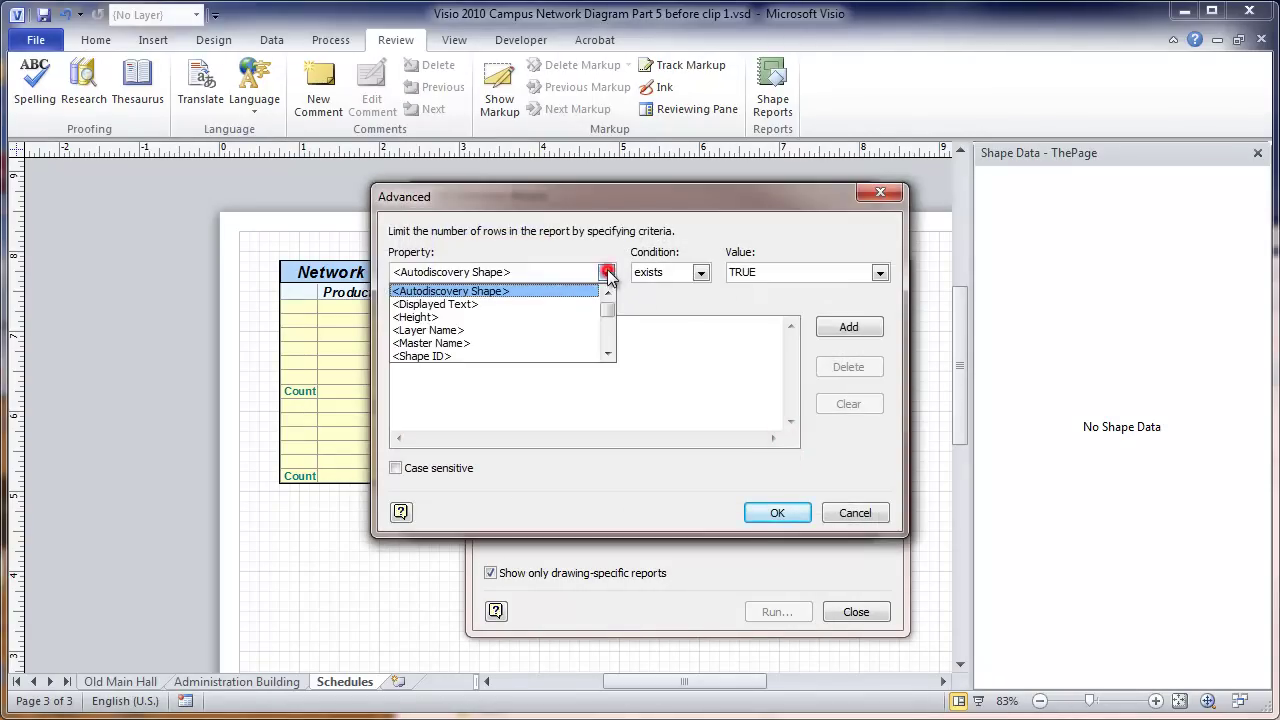
pyautogui.click(470, 331)
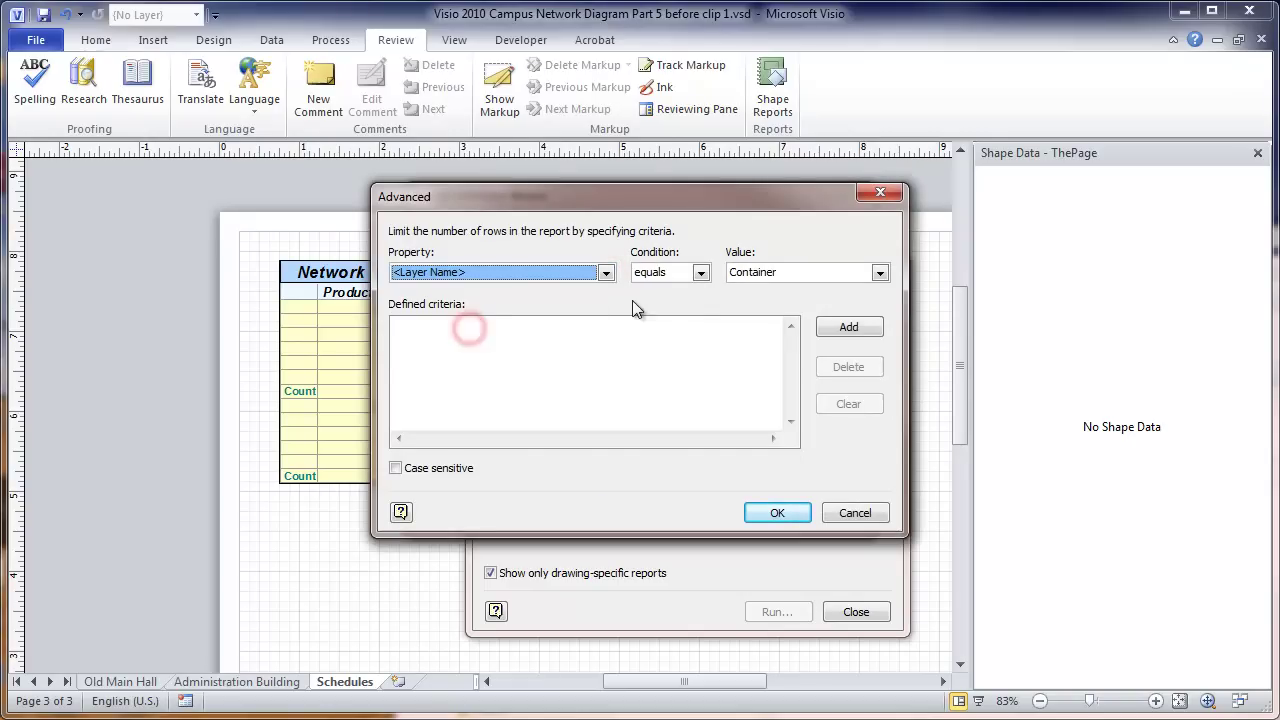
pyautogui.click(878, 273)
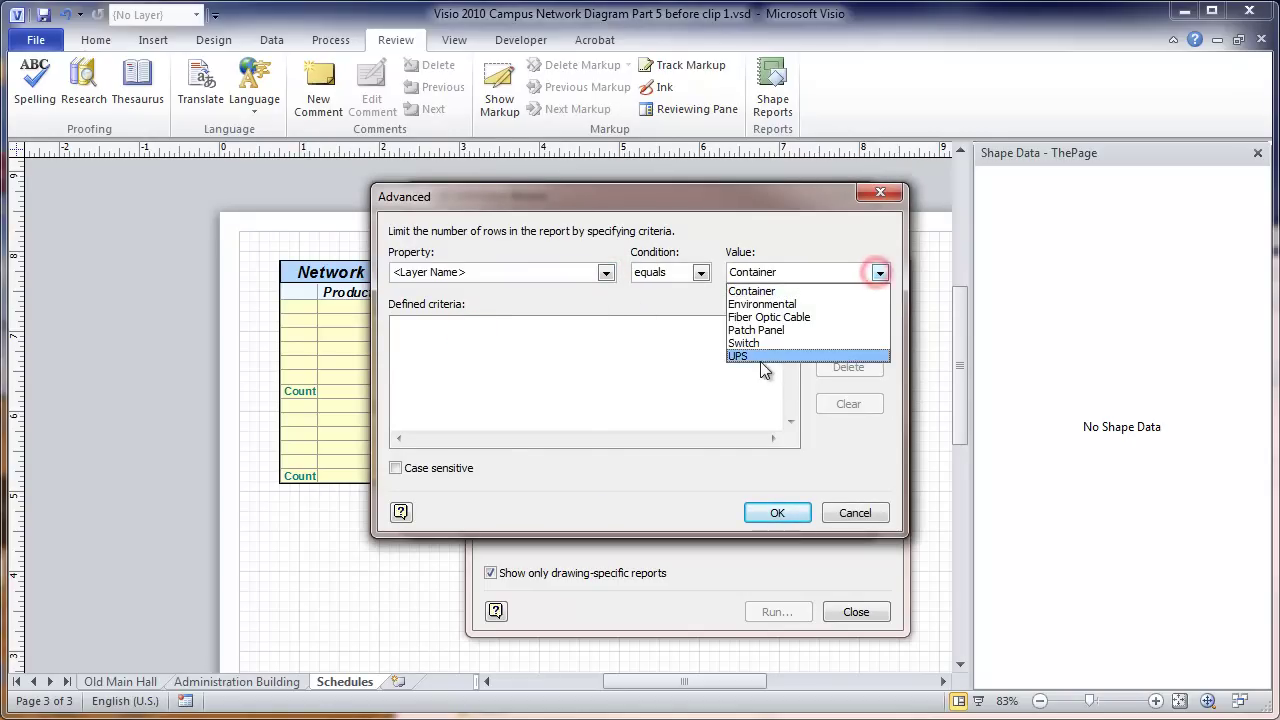
pyautogui.click(766, 320)
pyautogui.click(832, 328)
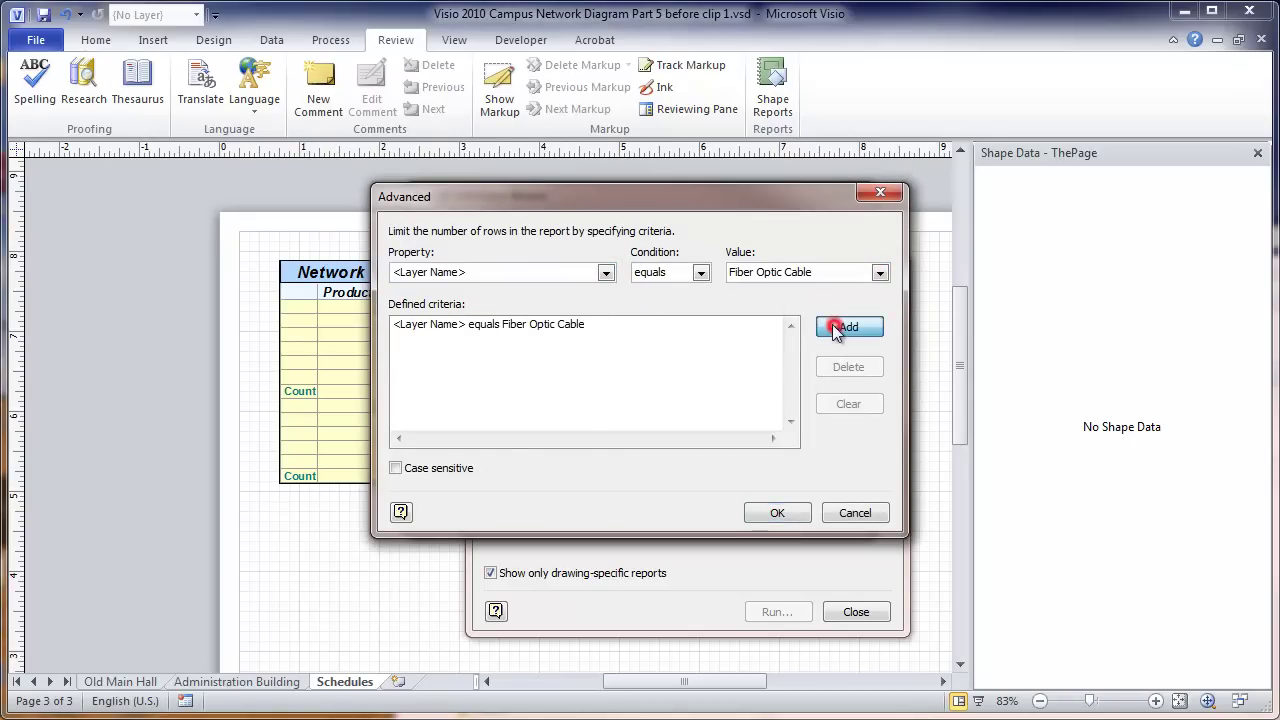
pyautogui.click(772, 511)
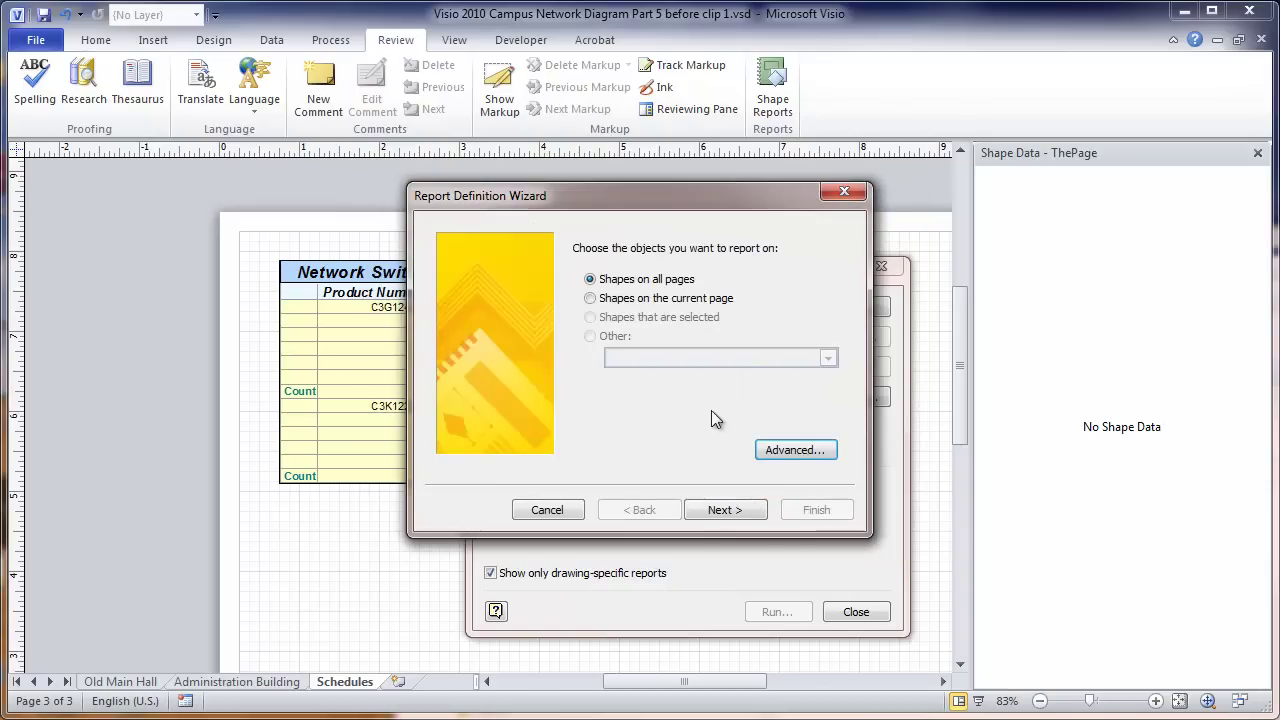
# - Choose Cable ID, Location and Product Description as the columns of the fiber optic cable report
pyautogui.click(724, 510)
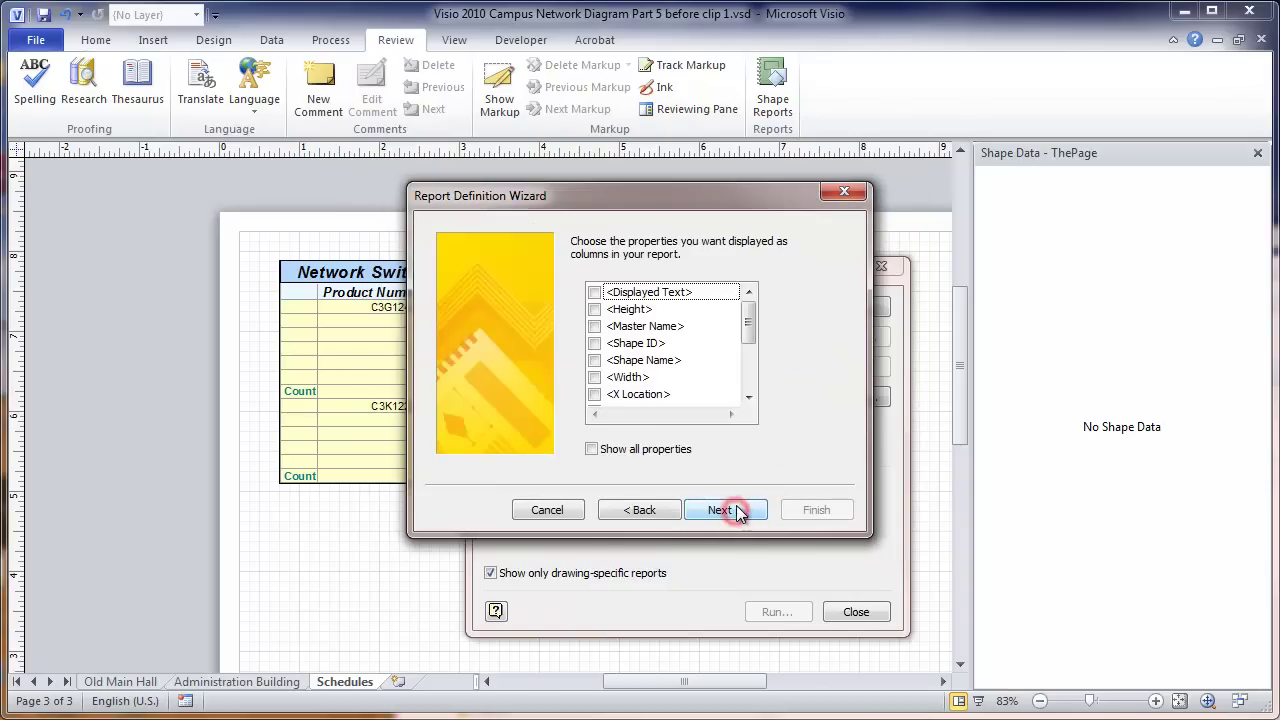
pyautogui.click(748, 322)
pyautogui.moveTo(753, 340); pyautogui.dragTo(753, 385)
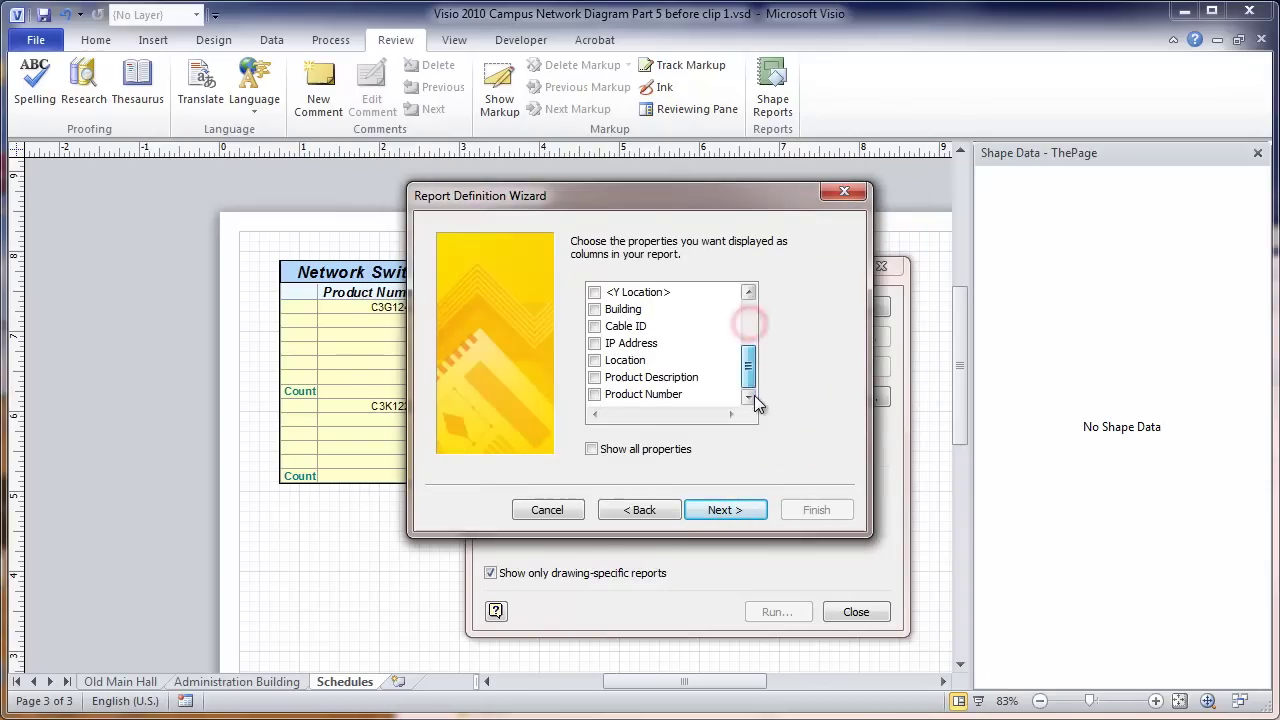
pyautogui.click(595, 327)
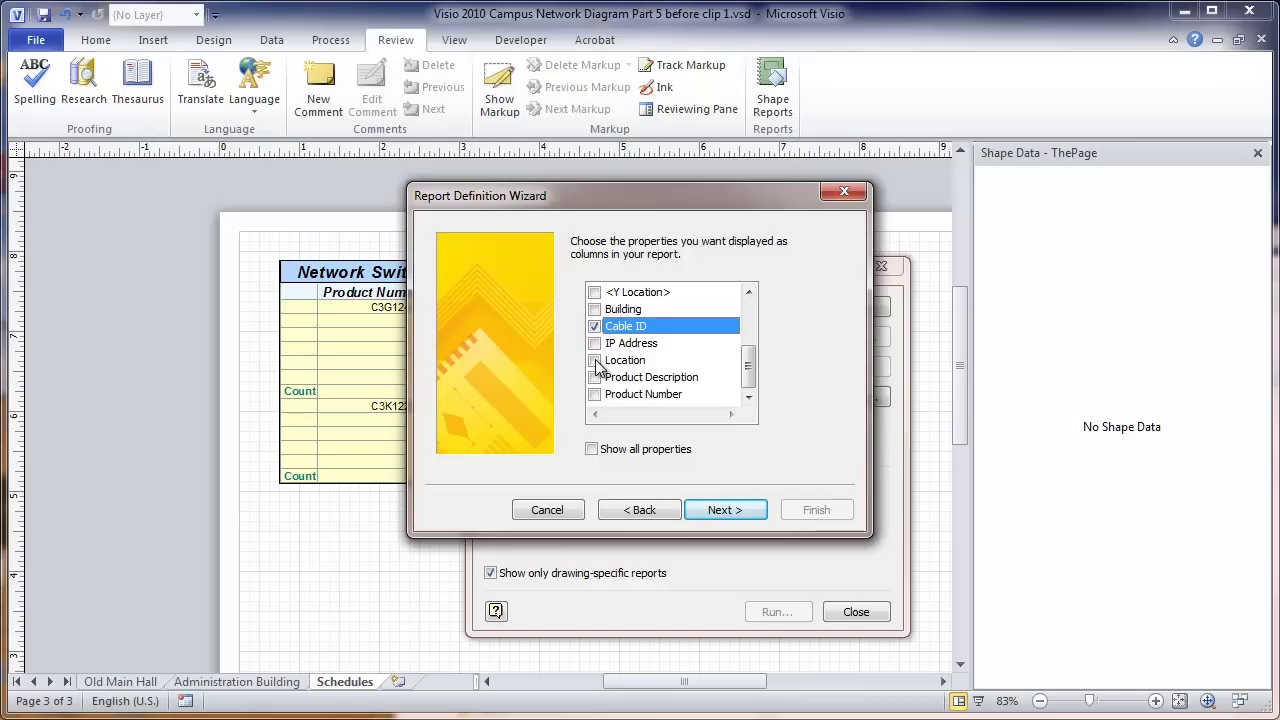
pyautogui.click(595, 361)
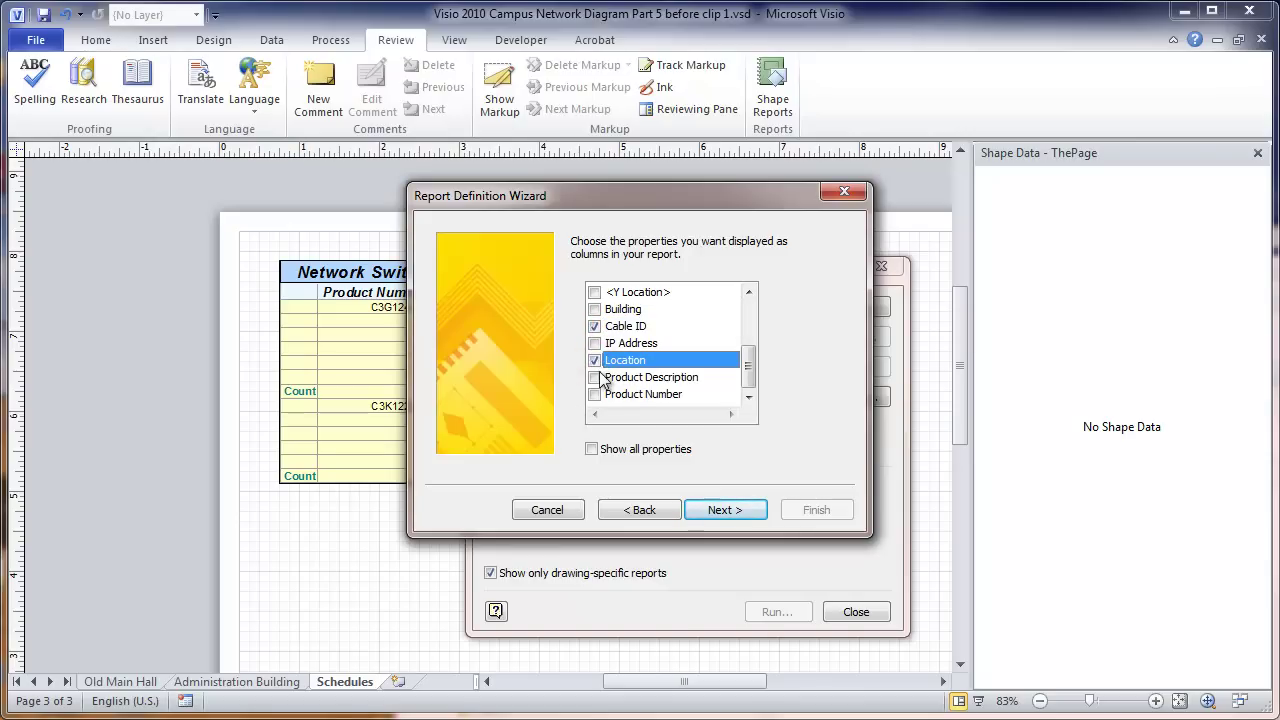
pyautogui.click(595, 378)
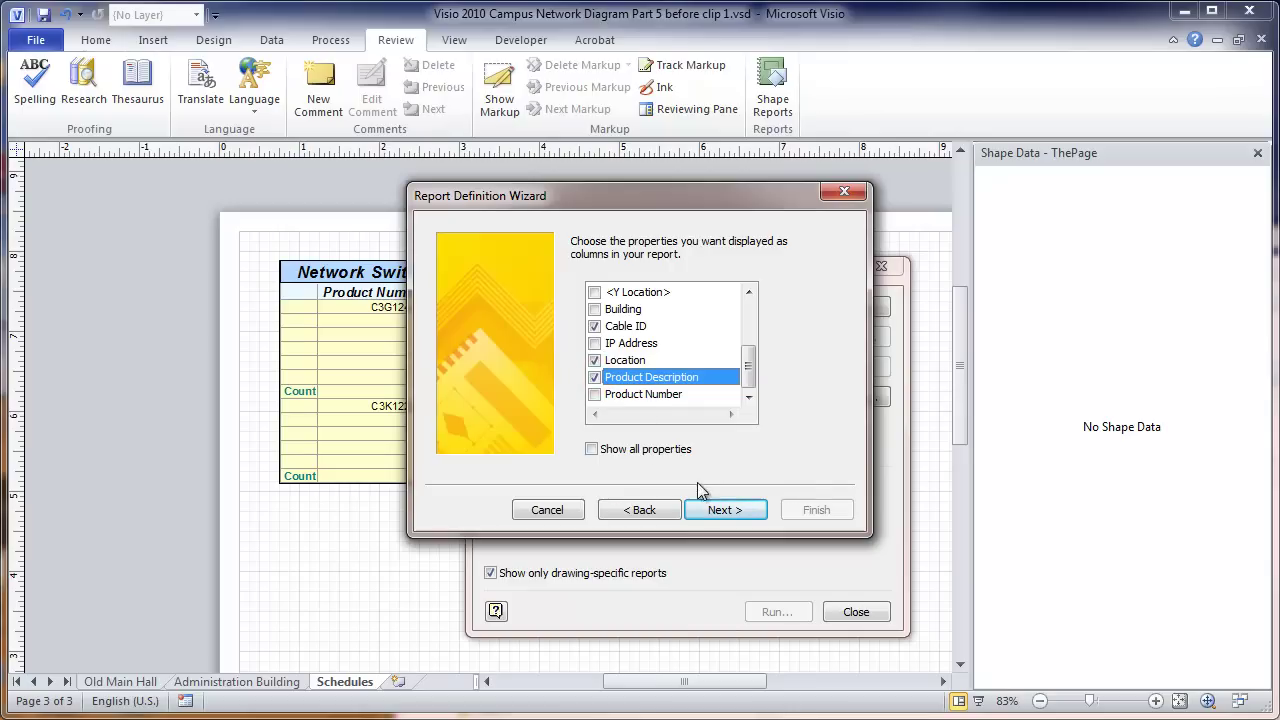
# - Title the new report "Fiber Optic Cables - All Buildings"
pyautogui.click(716, 510)
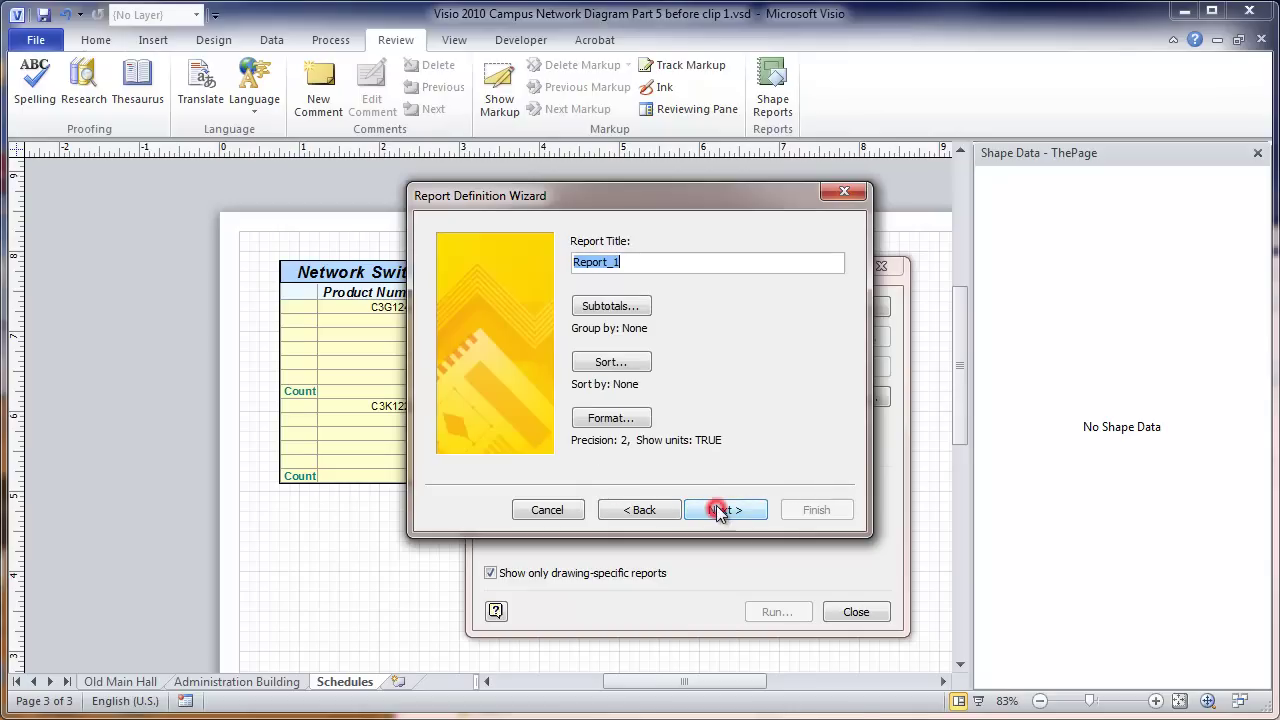
pyautogui.doubleClick(632, 262)
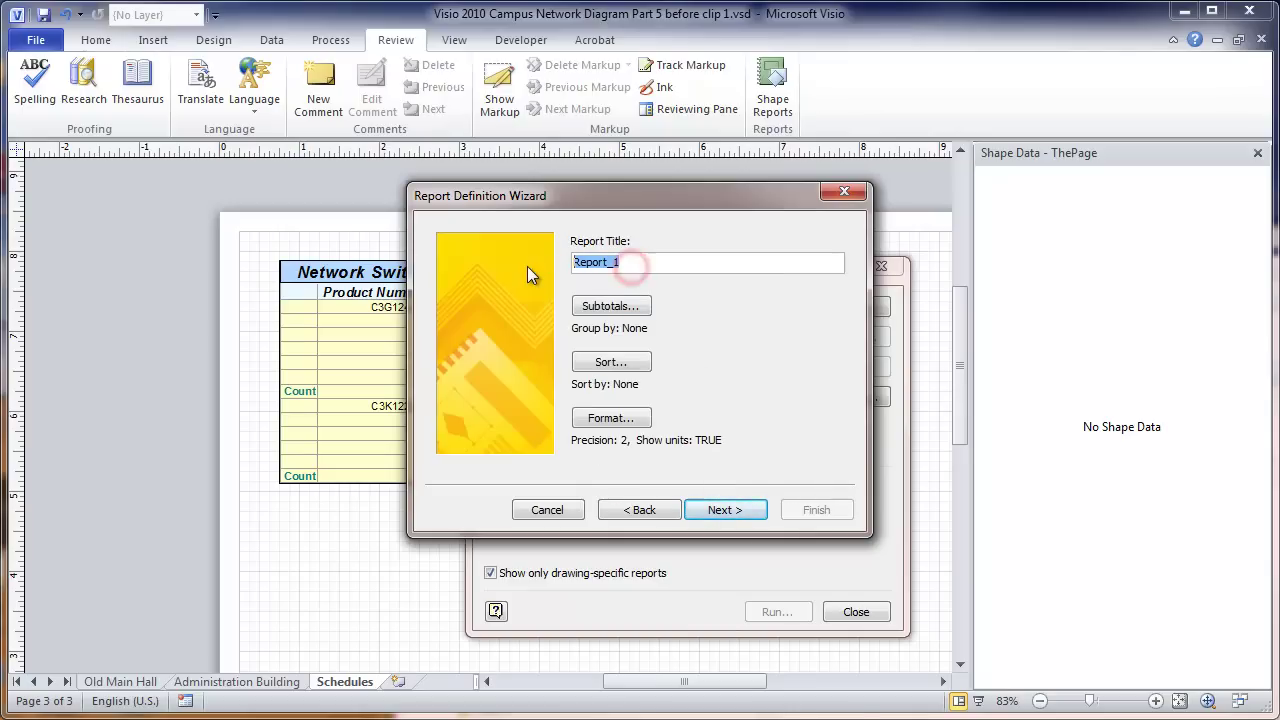
pyautogui.write('Fib')
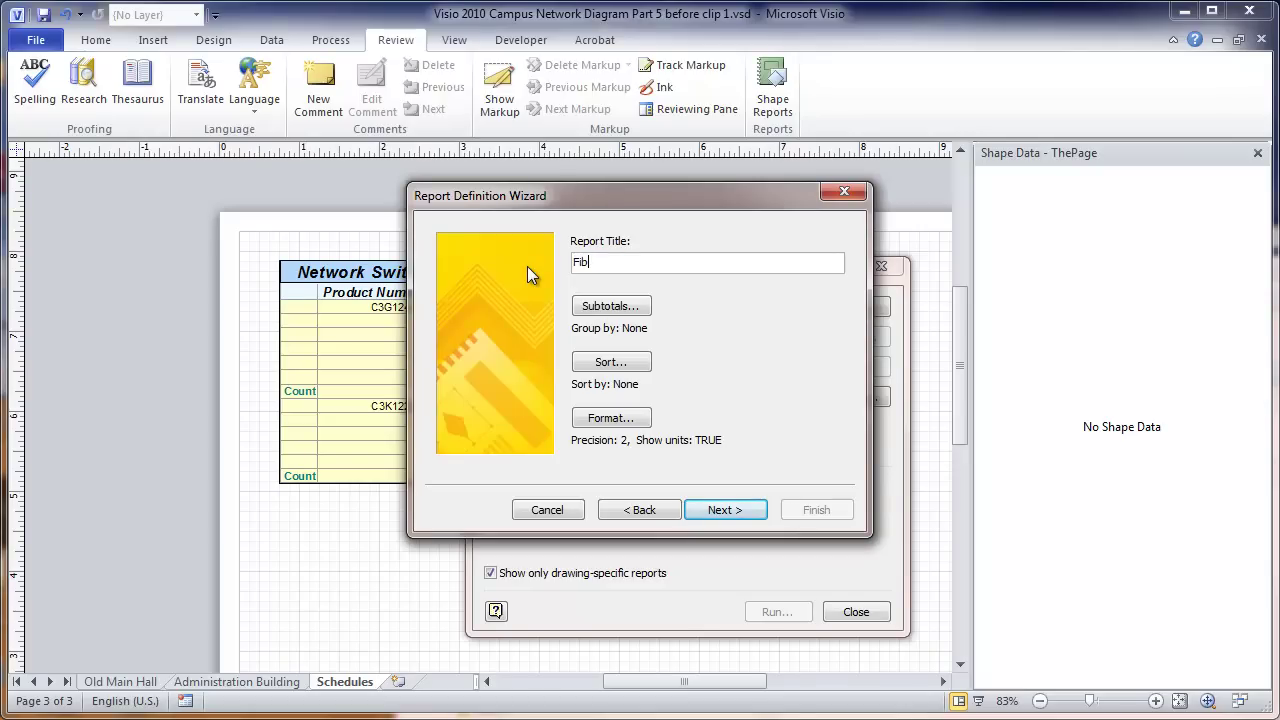
pyautogui.write('er Optic Ca')
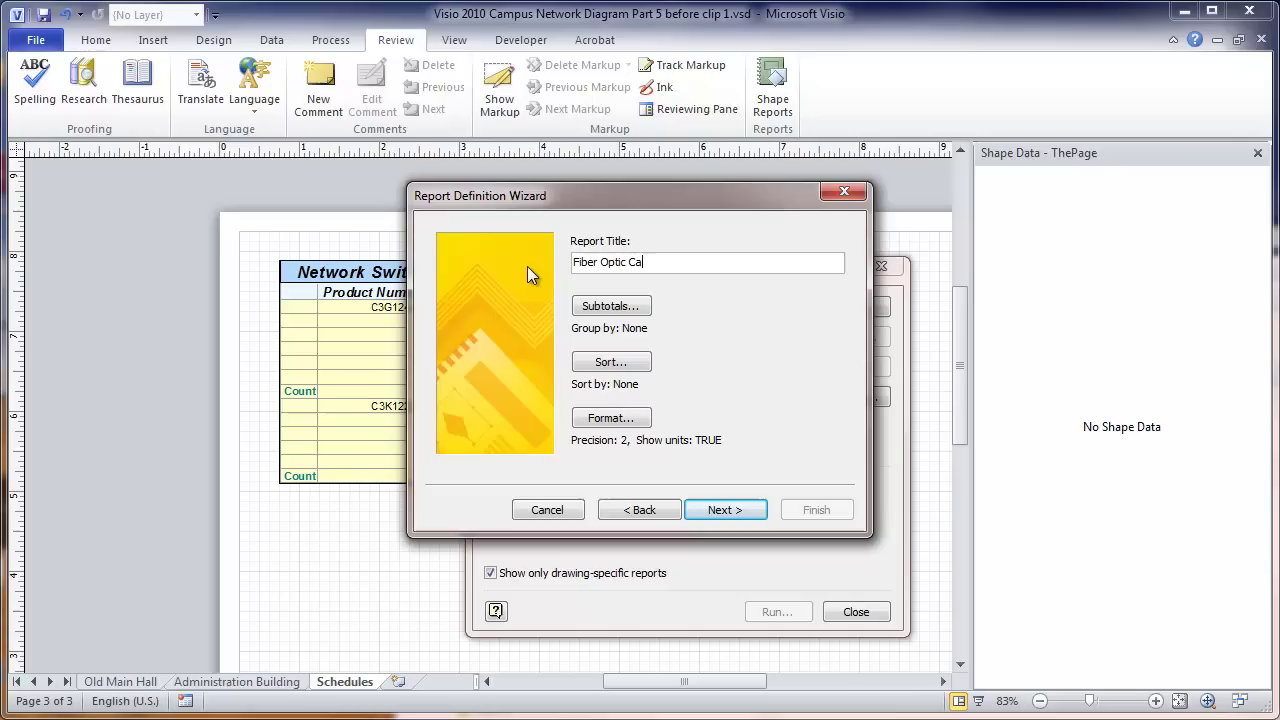
pyautogui.write('bles - All')
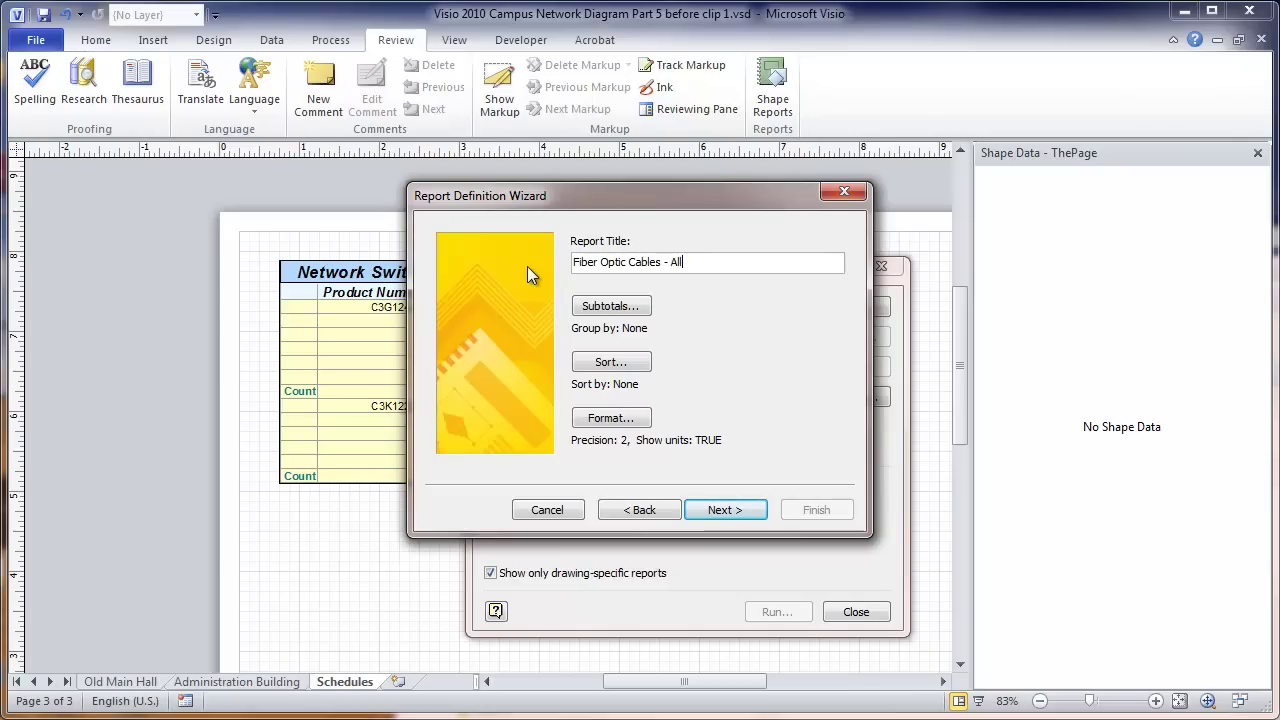
pyautogui.write(' Buildings')
# - Group the fiber optic cable report by Cable ID and add a COUNT subtotal for Cable ID
pyautogui.click(600, 307)
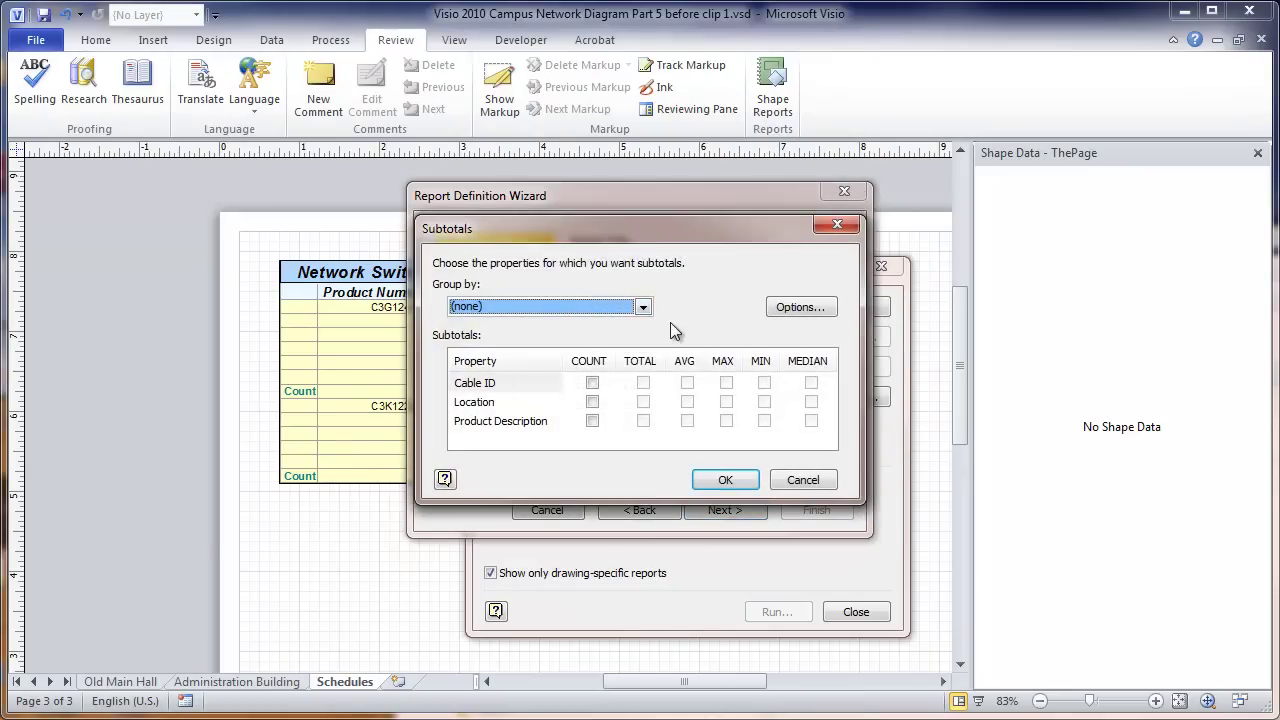
pyautogui.click(644, 308)
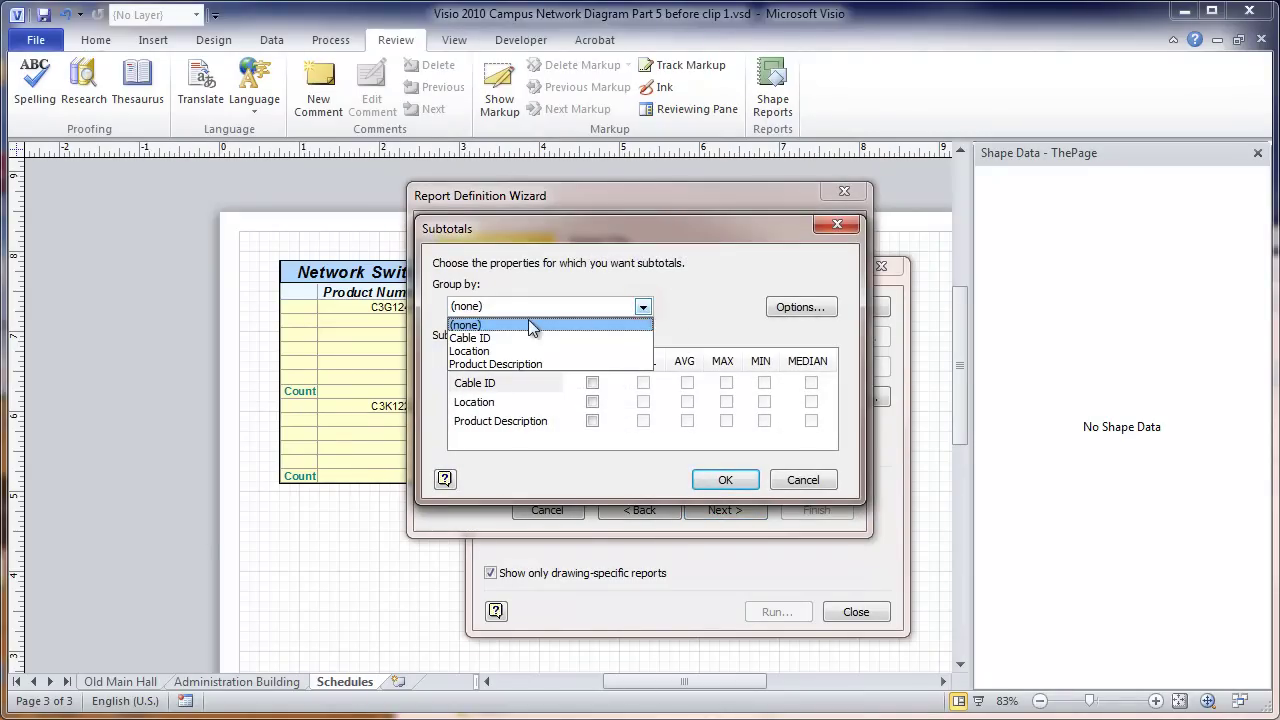
pyautogui.click(477, 339)
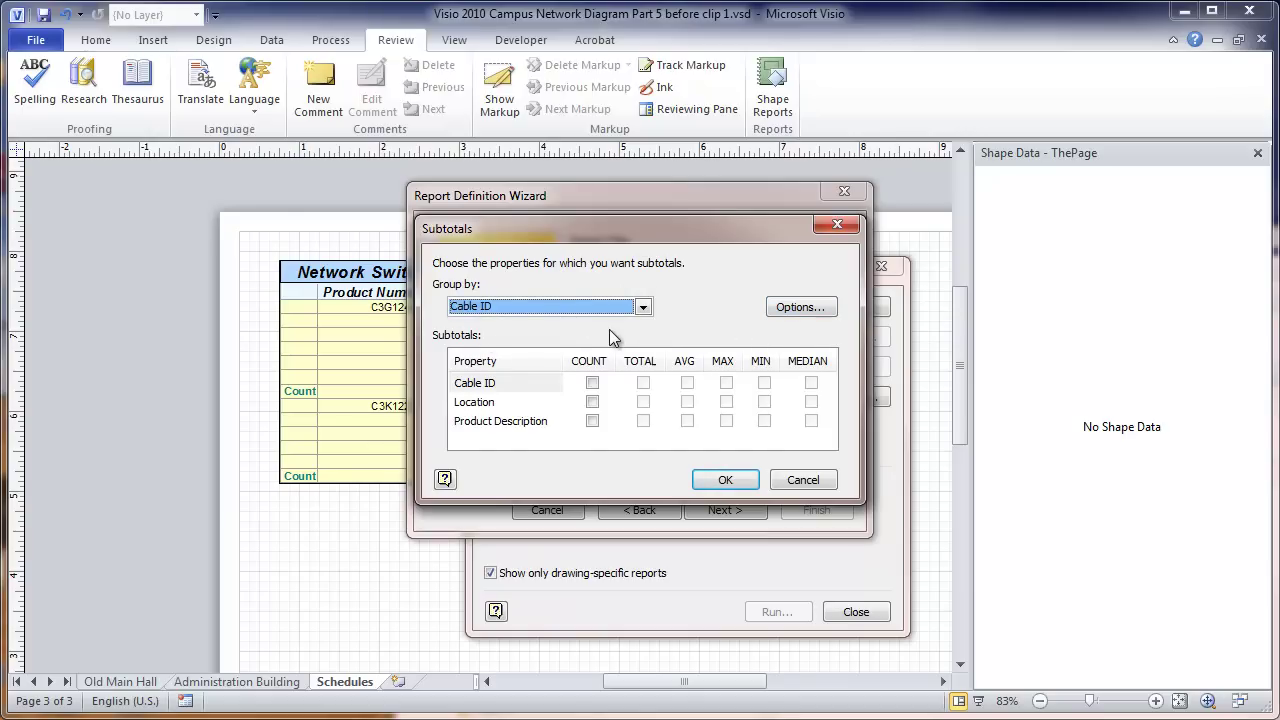
pyautogui.click(590, 383)
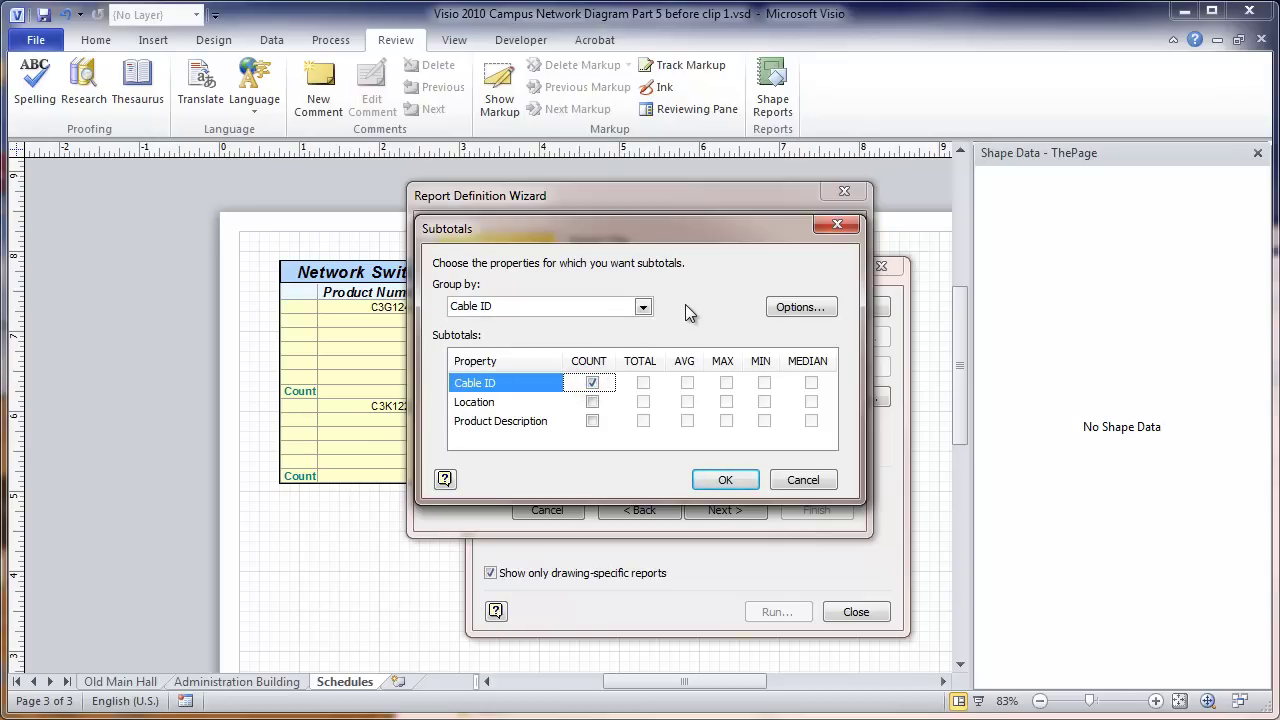
pyautogui.click(734, 479)
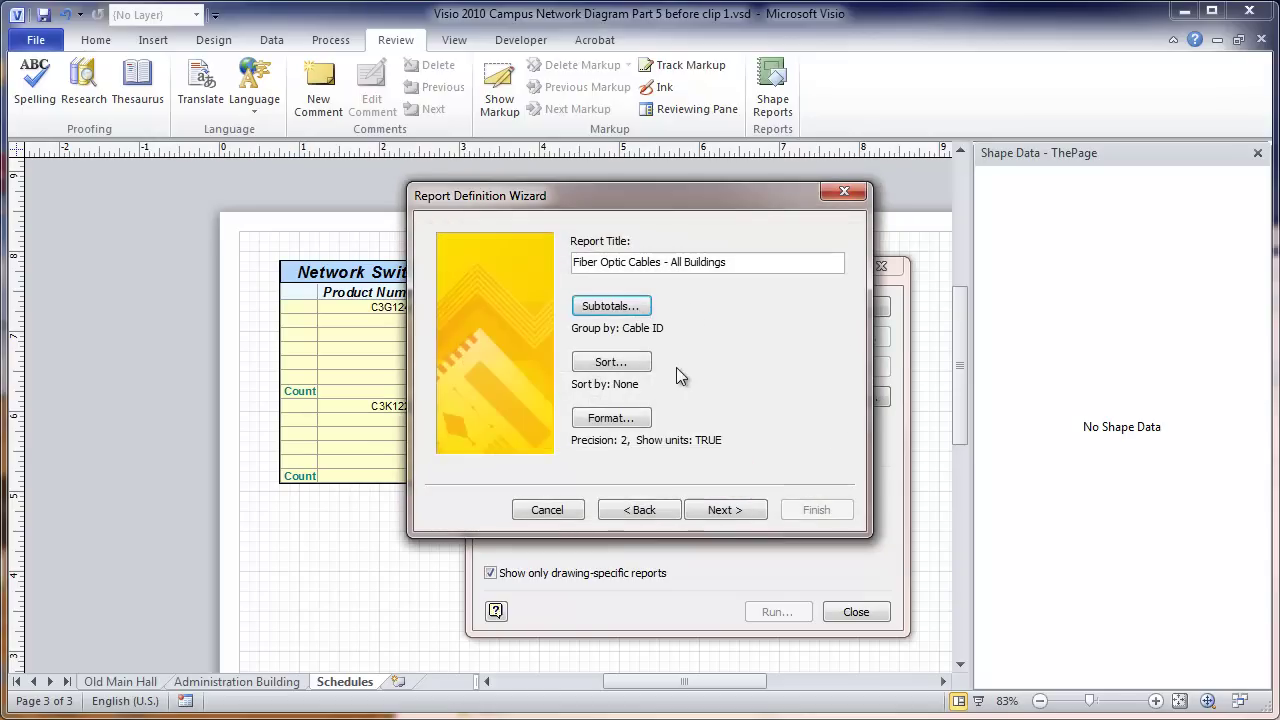
# - Place the Product Description column ahead of Location and sort the report rows by Location in ascending order
pyautogui.click(612, 364)
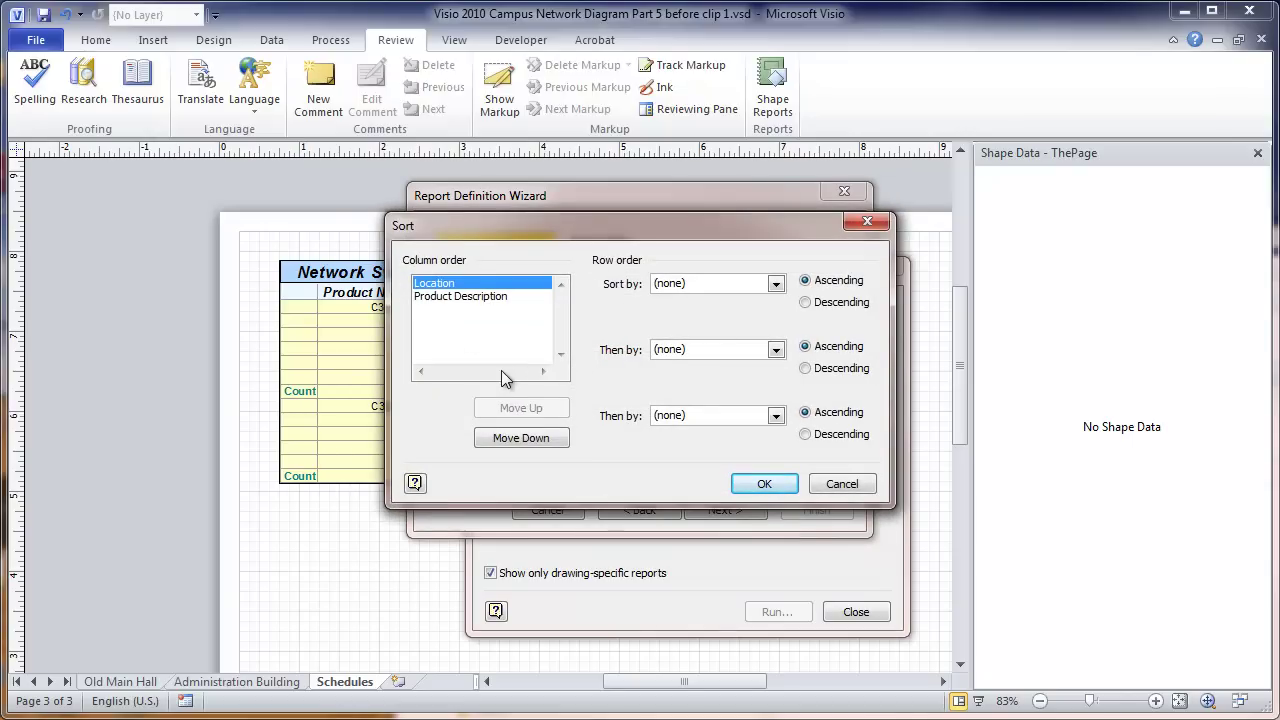
pyautogui.click(449, 298)
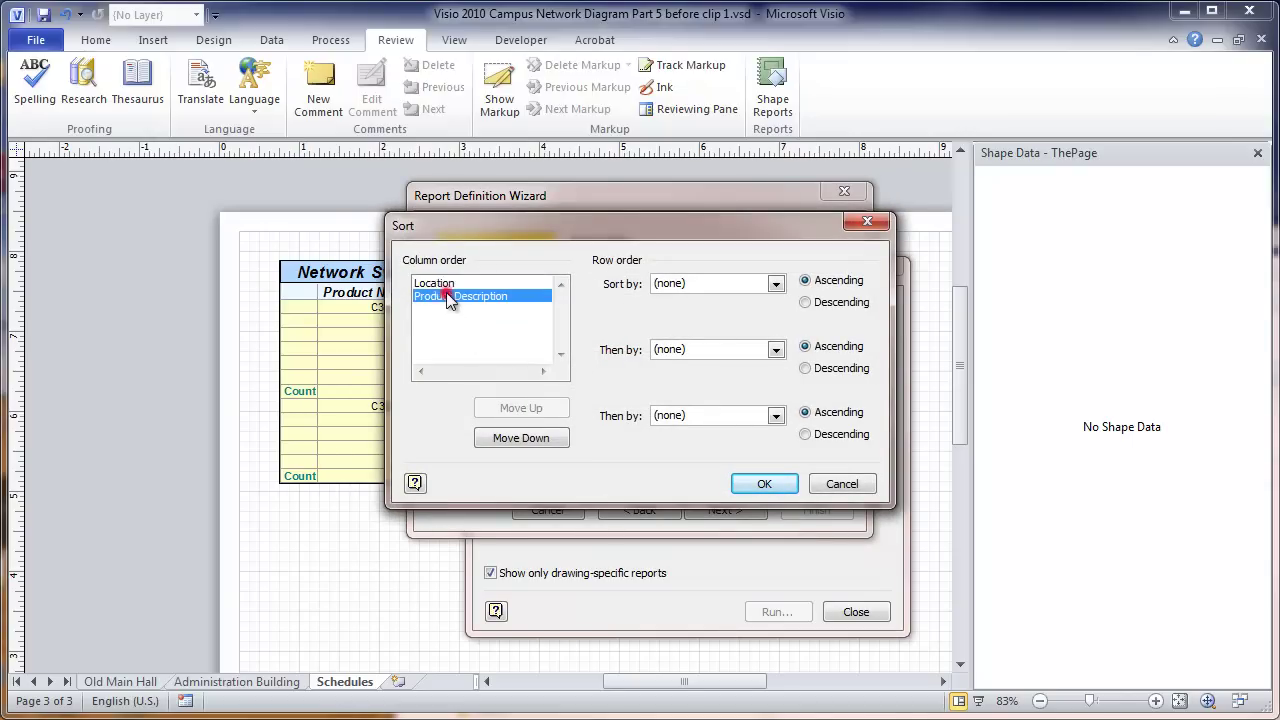
pyautogui.click(507, 407)
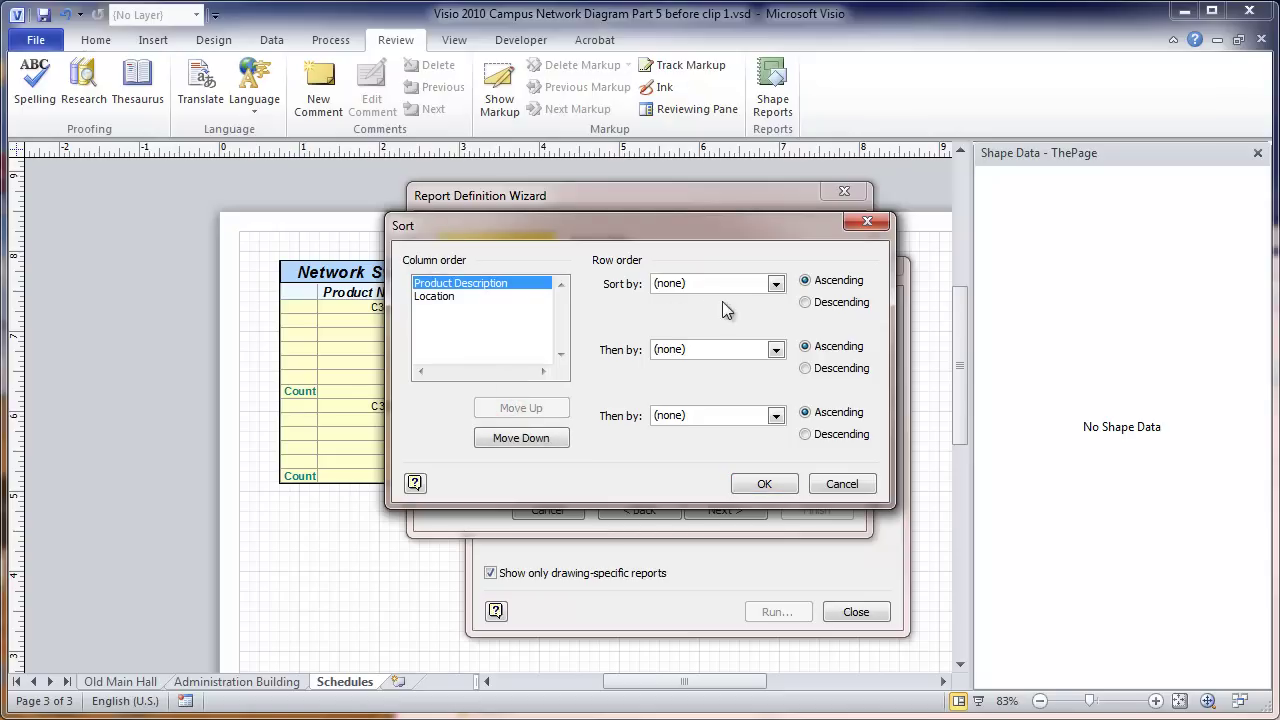
pyautogui.click(776, 286)
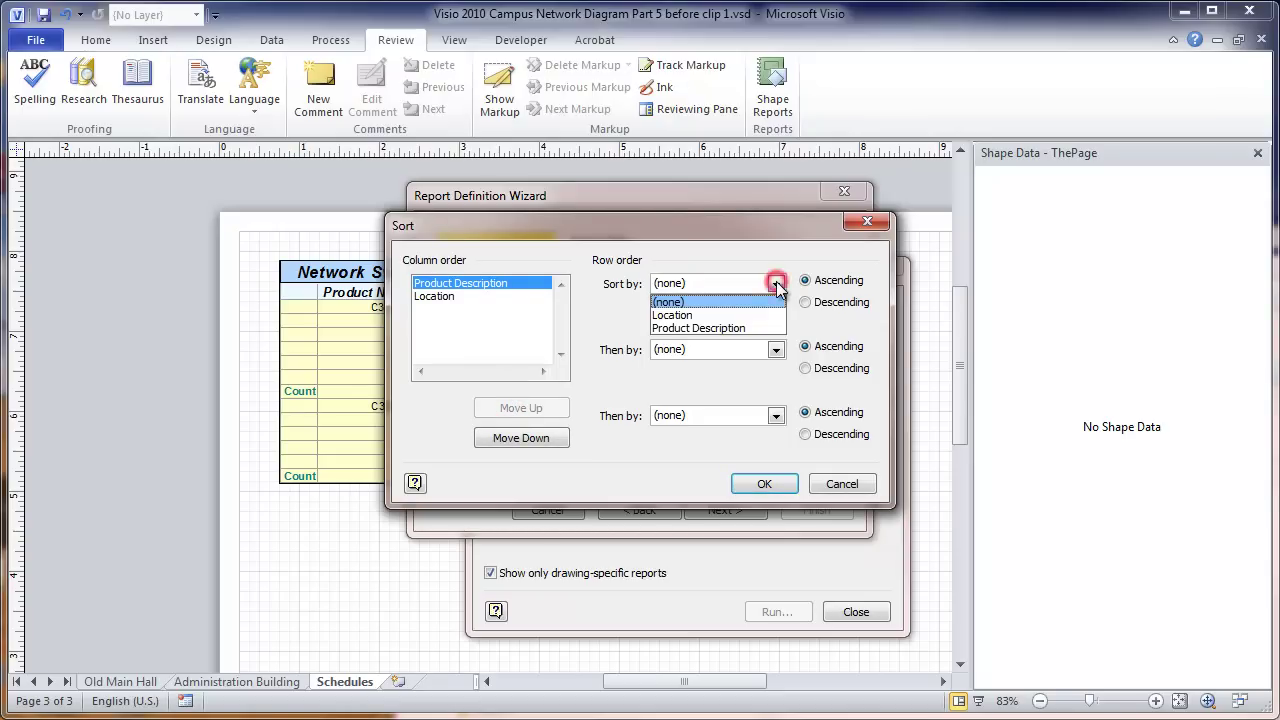
pyautogui.click(692, 316)
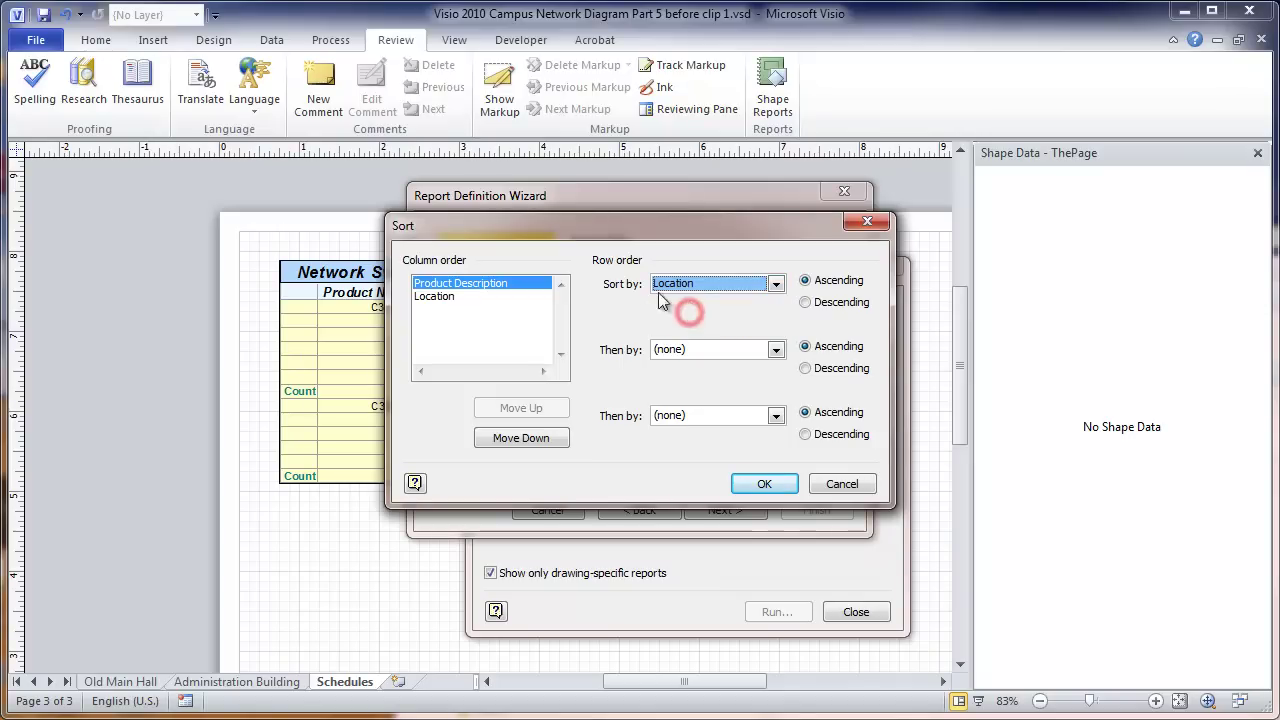
pyautogui.click(758, 484)
# - Save the report definition in this drawing under the name "Fiber Optic Cables"
pyautogui.click(726, 508)
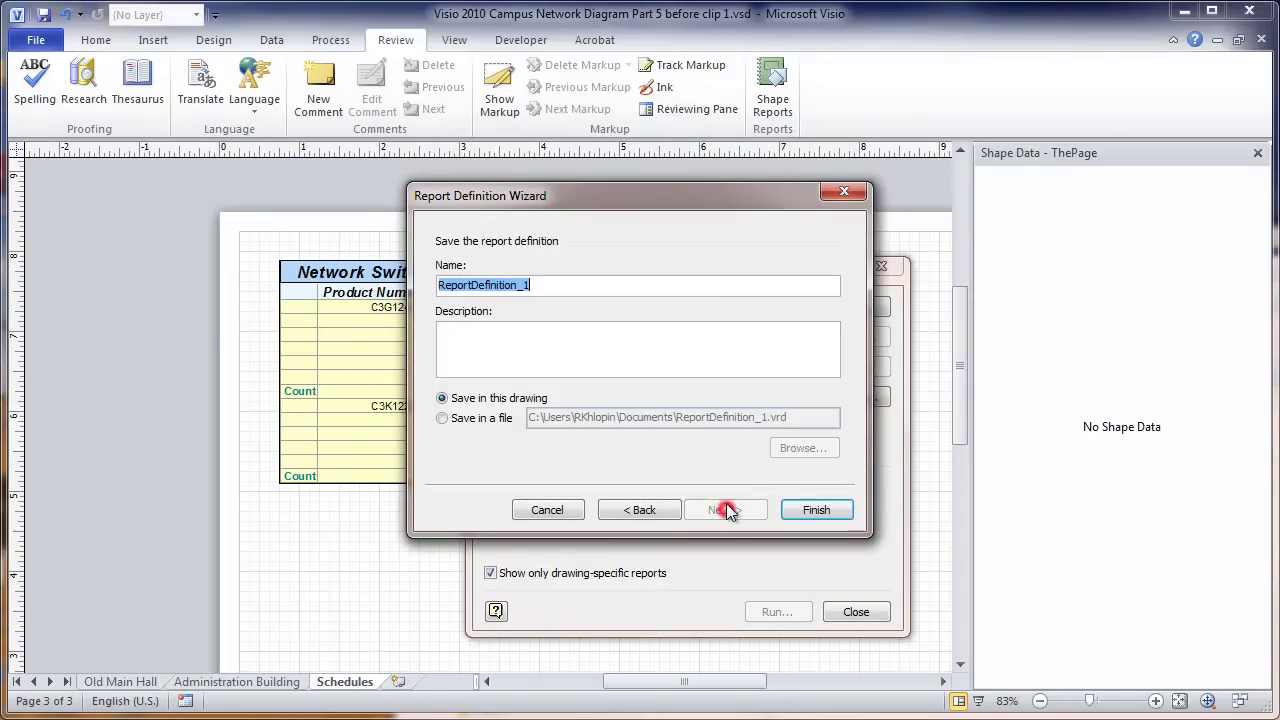
pyautogui.doubleClick(540, 284)
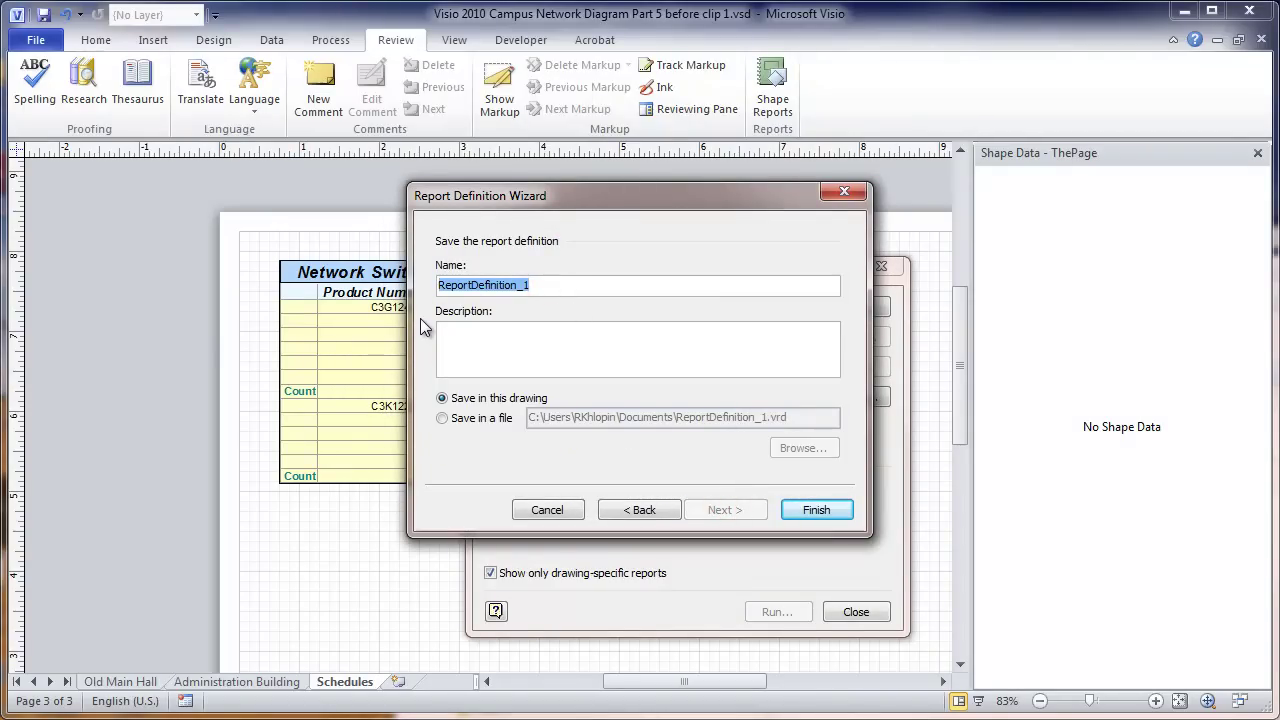
pyautogui.write('Fiber Opt')
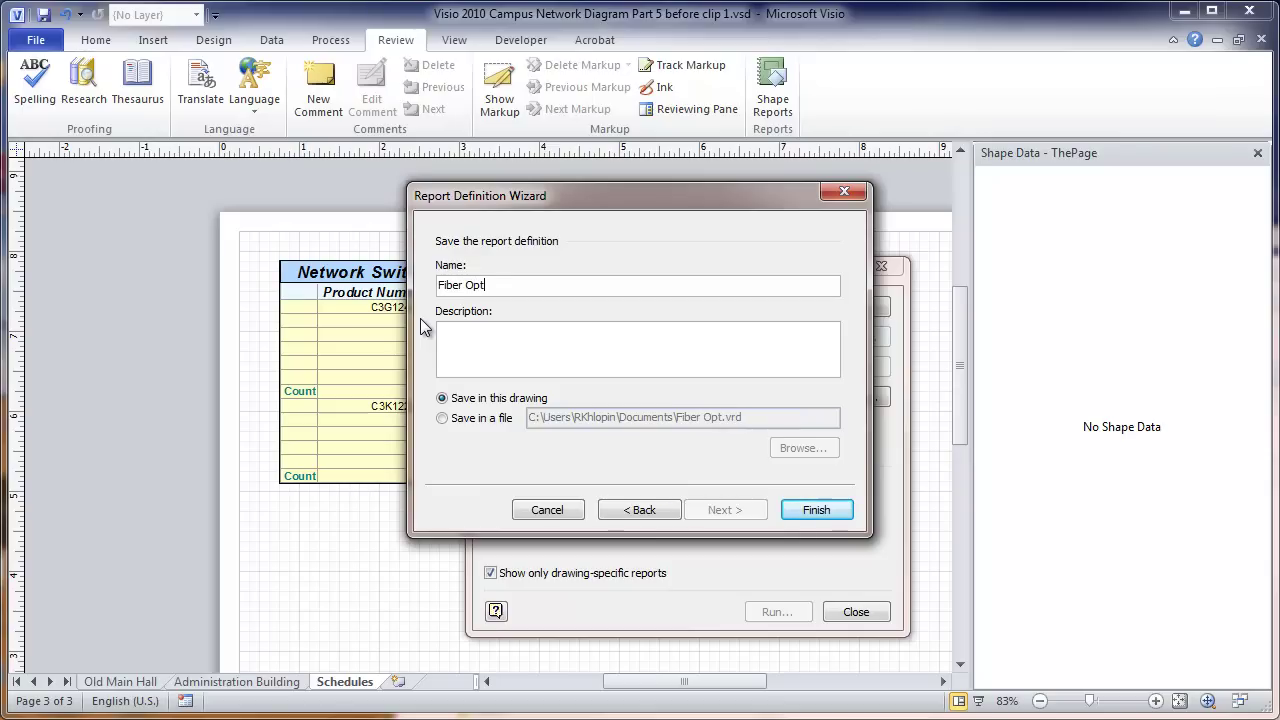
pyautogui.write('ic Cables')
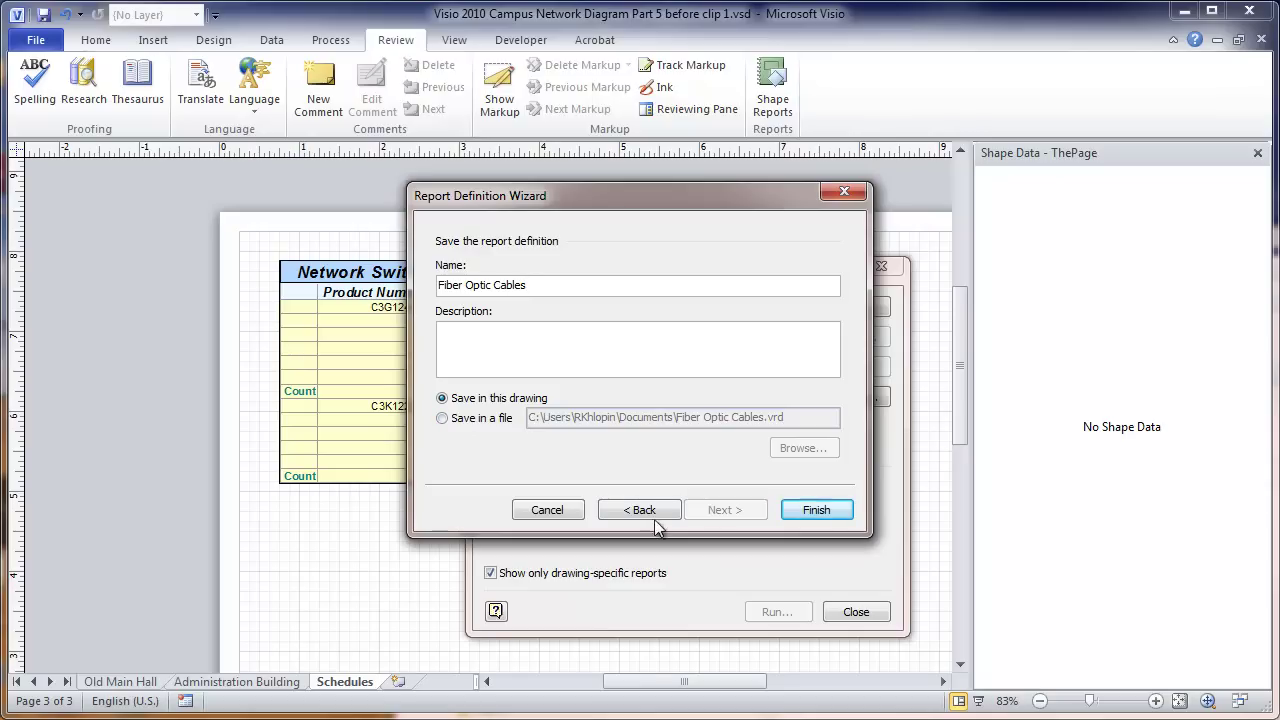
pyautogui.click(800, 512)
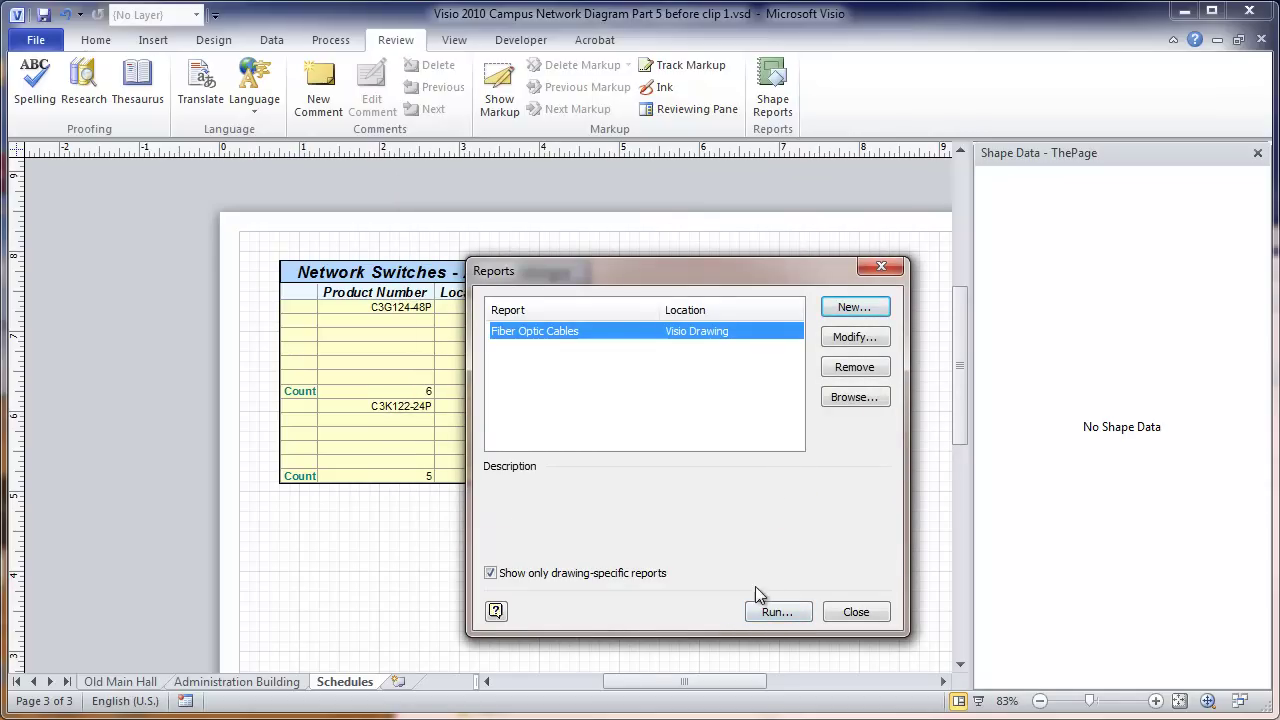
# - Run the Fiber Optic Cables report as a Visio shape saved with a copy of the report definition
pyautogui.click(770, 612)
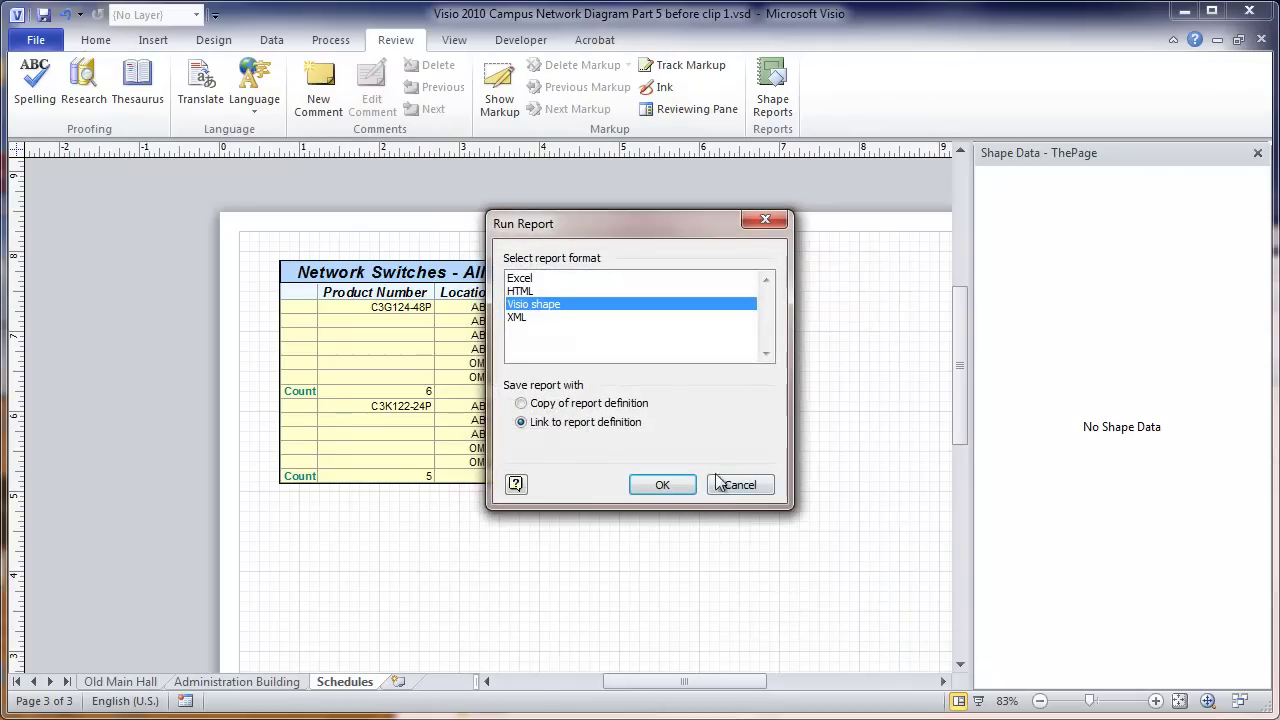
pyautogui.click(521, 403)
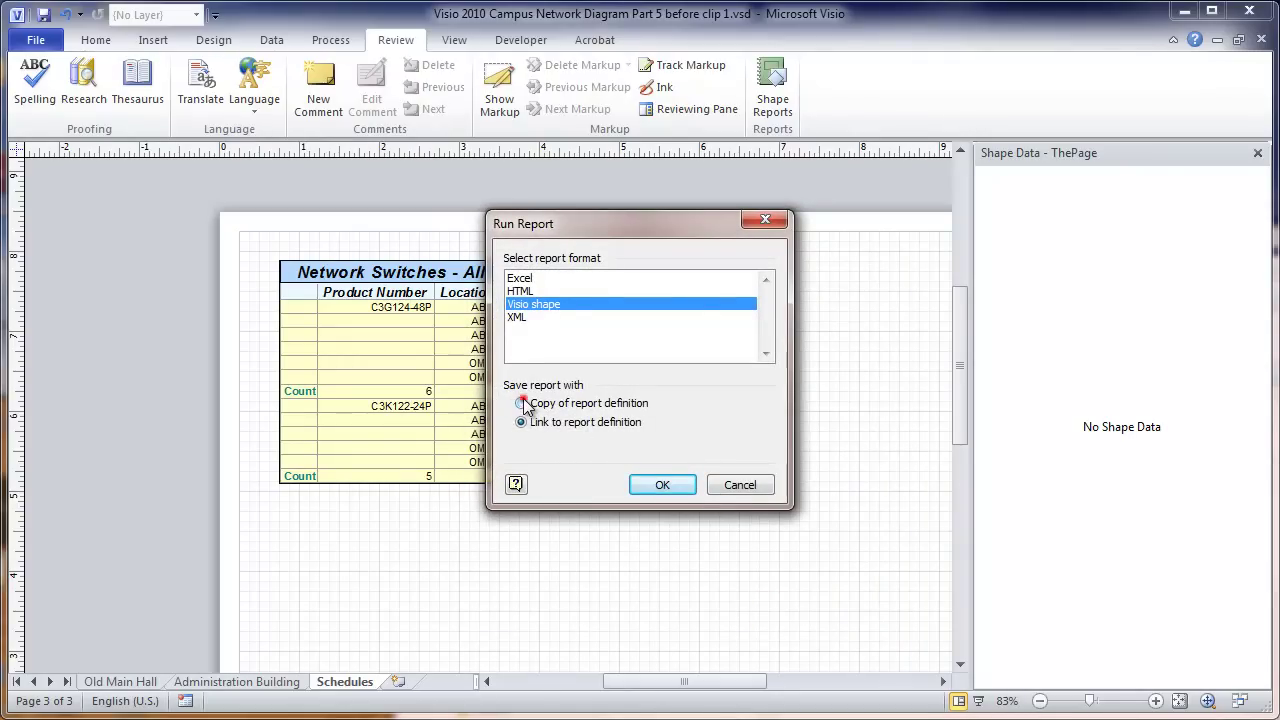
pyautogui.click(658, 485)
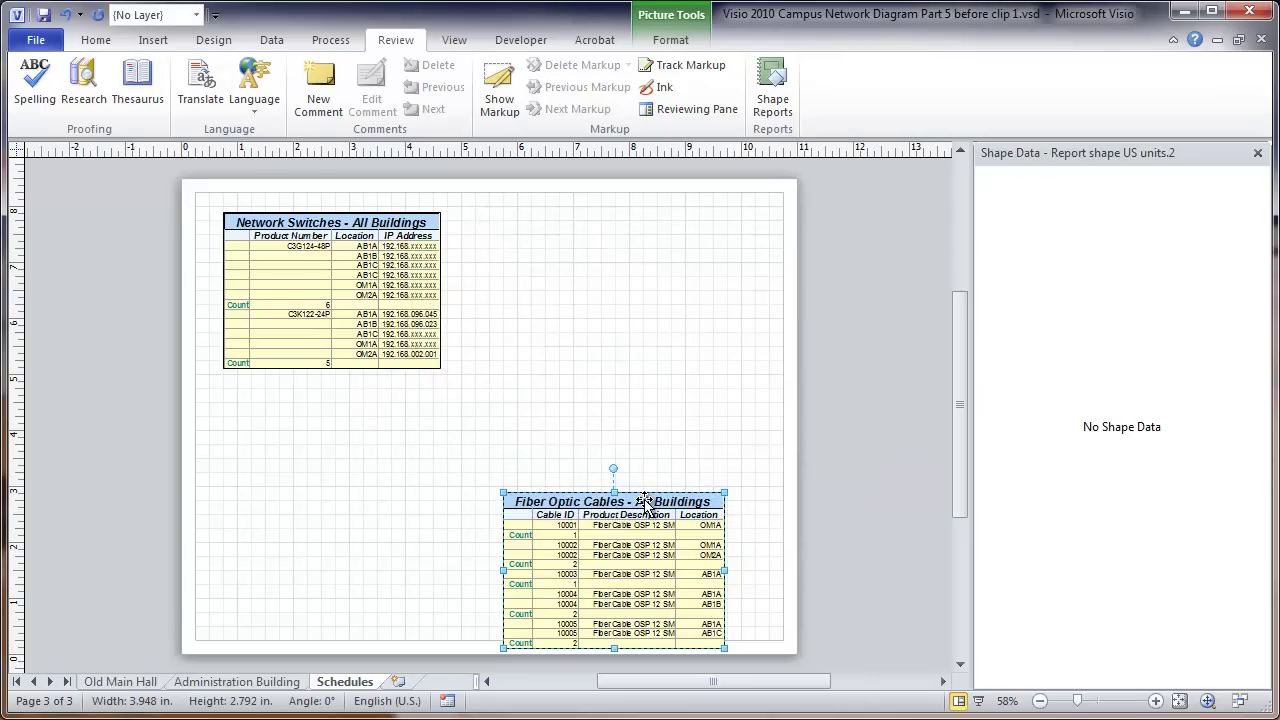
# - Move the fiber optic cable table to the right of the network switches table, aligned with its top edge, and review both tables
pyautogui.moveTo(645, 503); pyautogui.dragTo(636, 222)
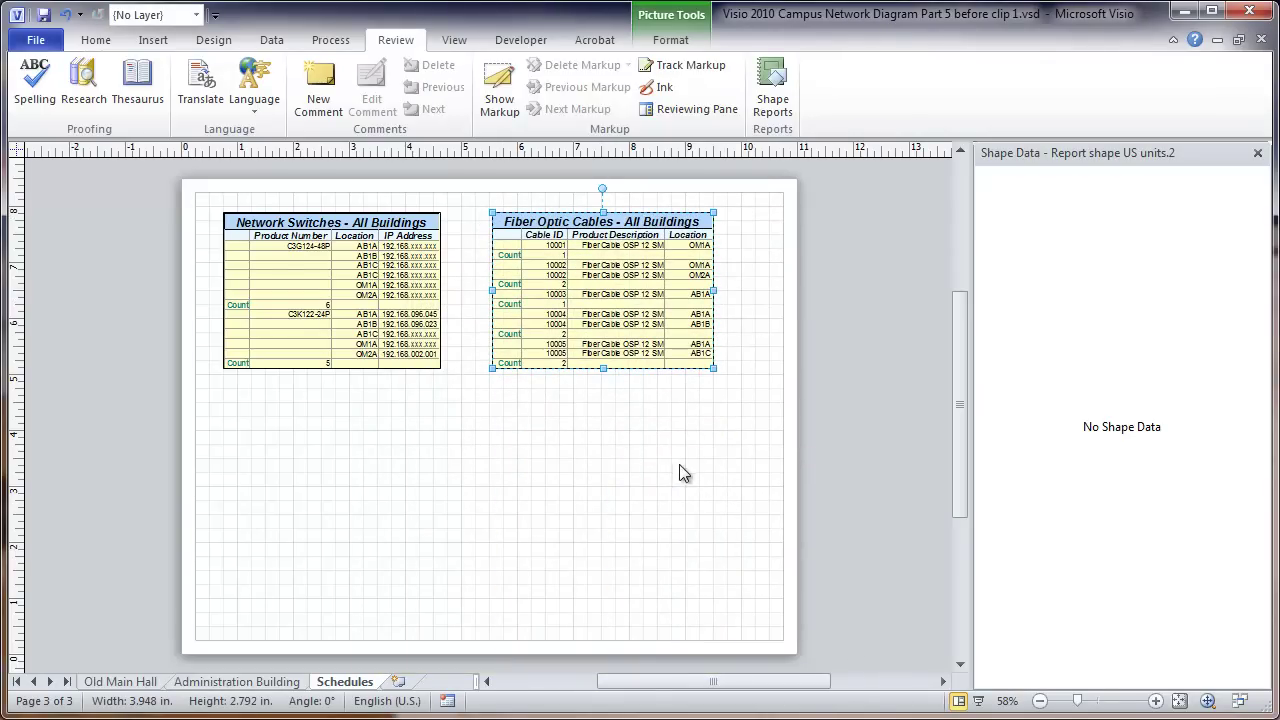
pyautogui.click(1157, 701)
pyautogui.click(1157, 701)
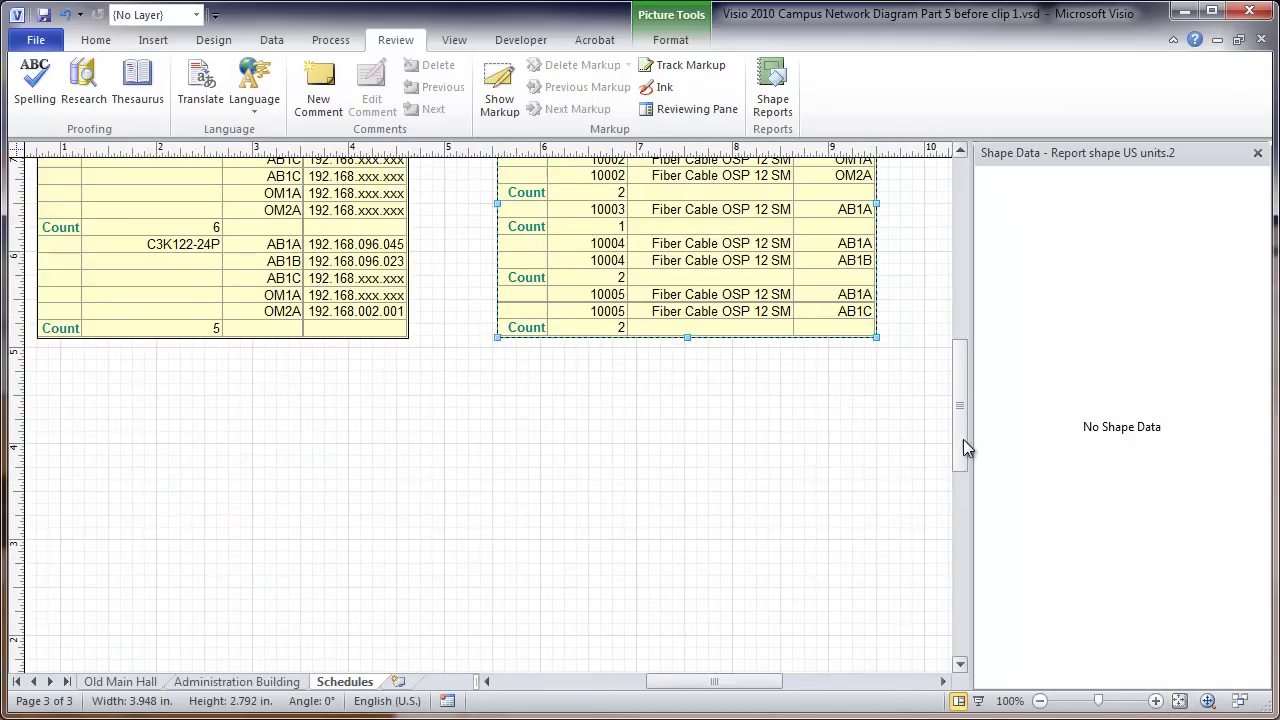
pyautogui.moveTo(963, 439); pyautogui.dragTo(959, 391)
pyautogui.click(829, 582)
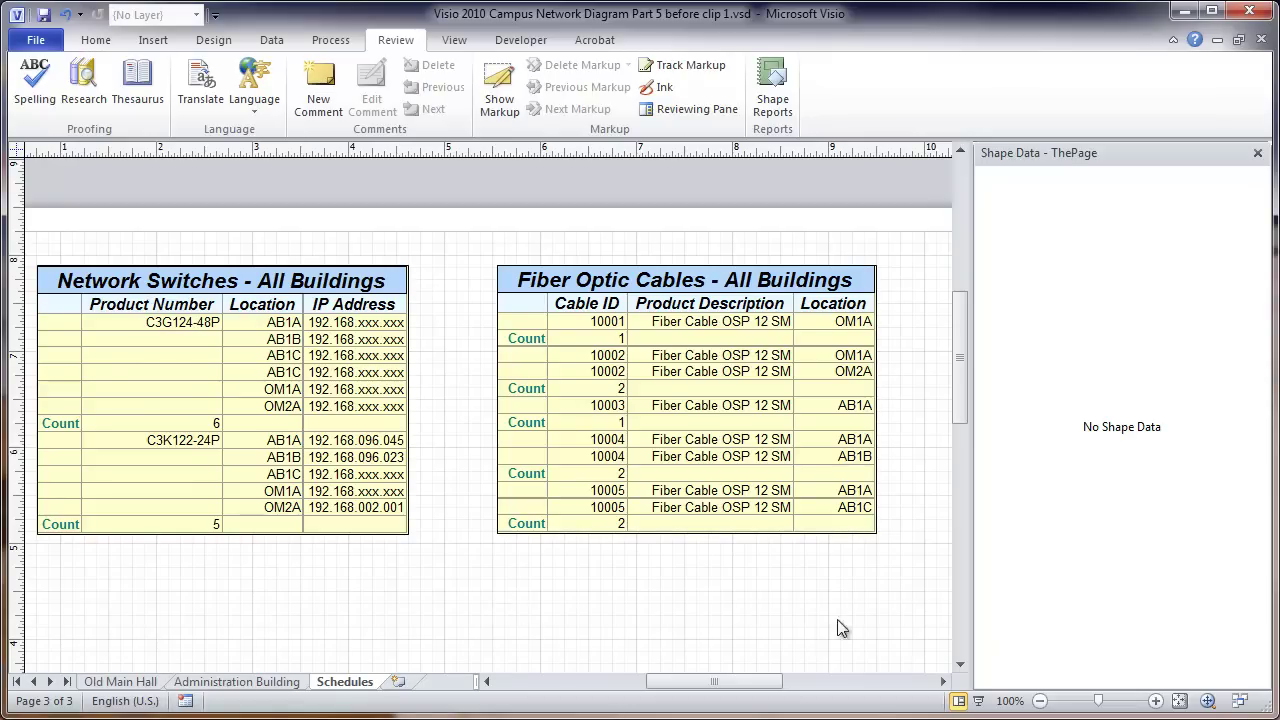
pyautogui.click(1179, 701)
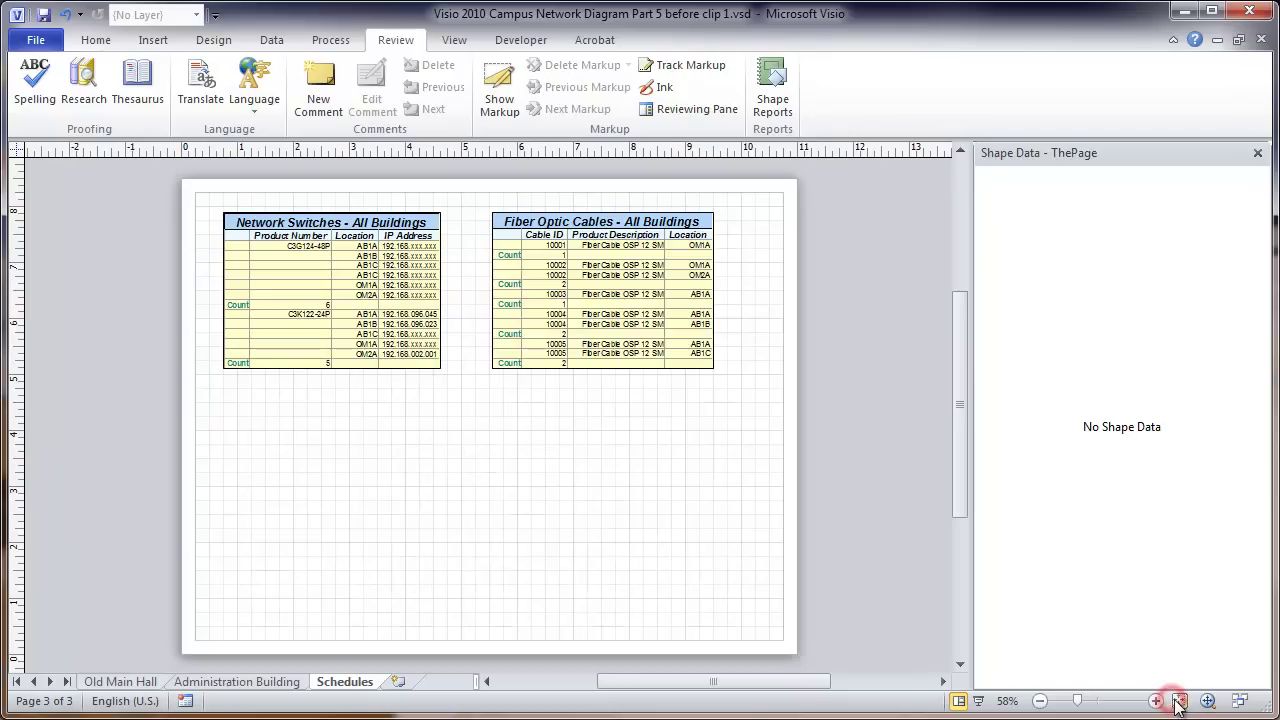